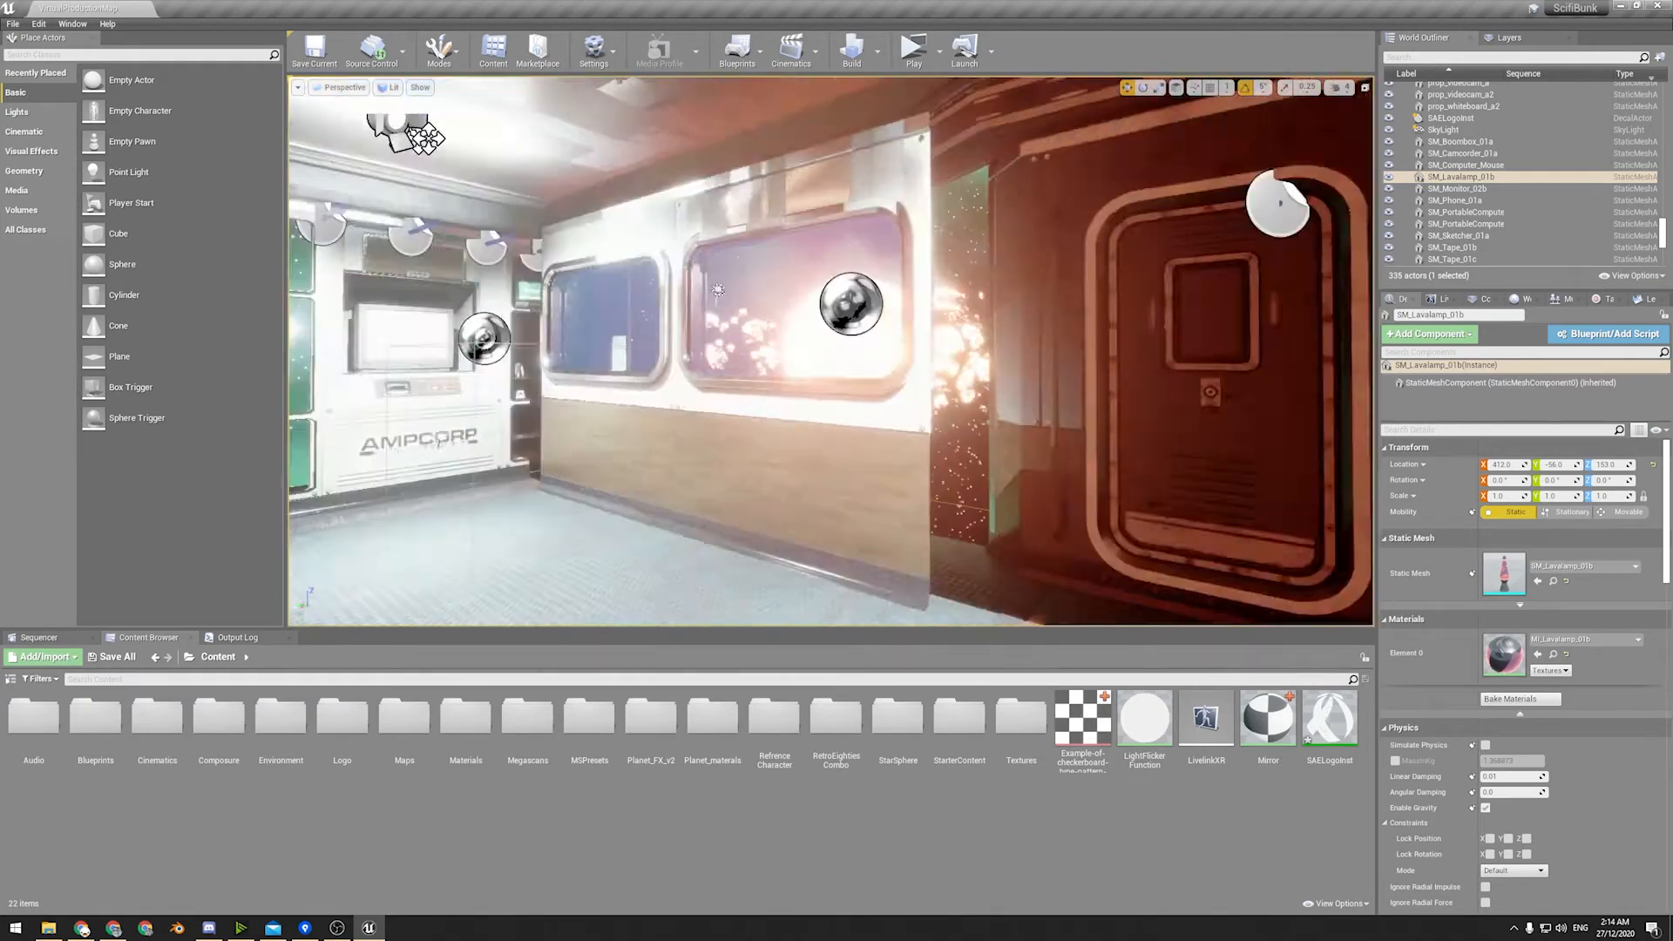
# Open the Maps content folder and select the VPSubLevel level asset.
pyautogui.moveTo(907, 460); pyautogui.dragTo(1098, 466, button='right')
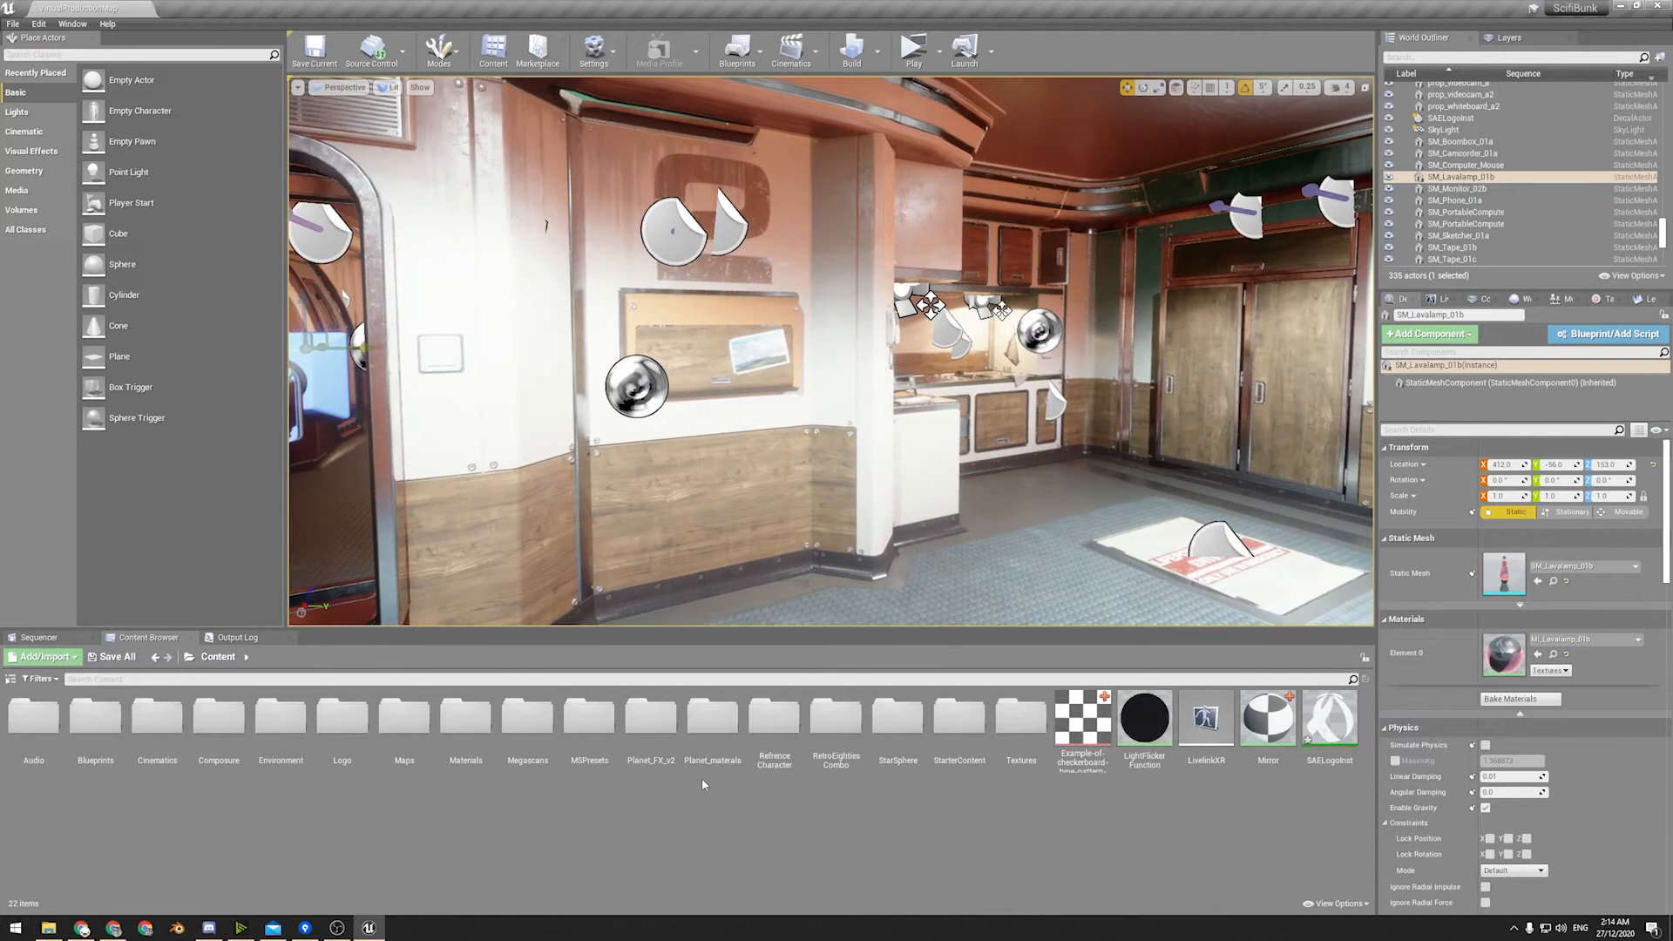
pyautogui.doubleClick(401, 723)
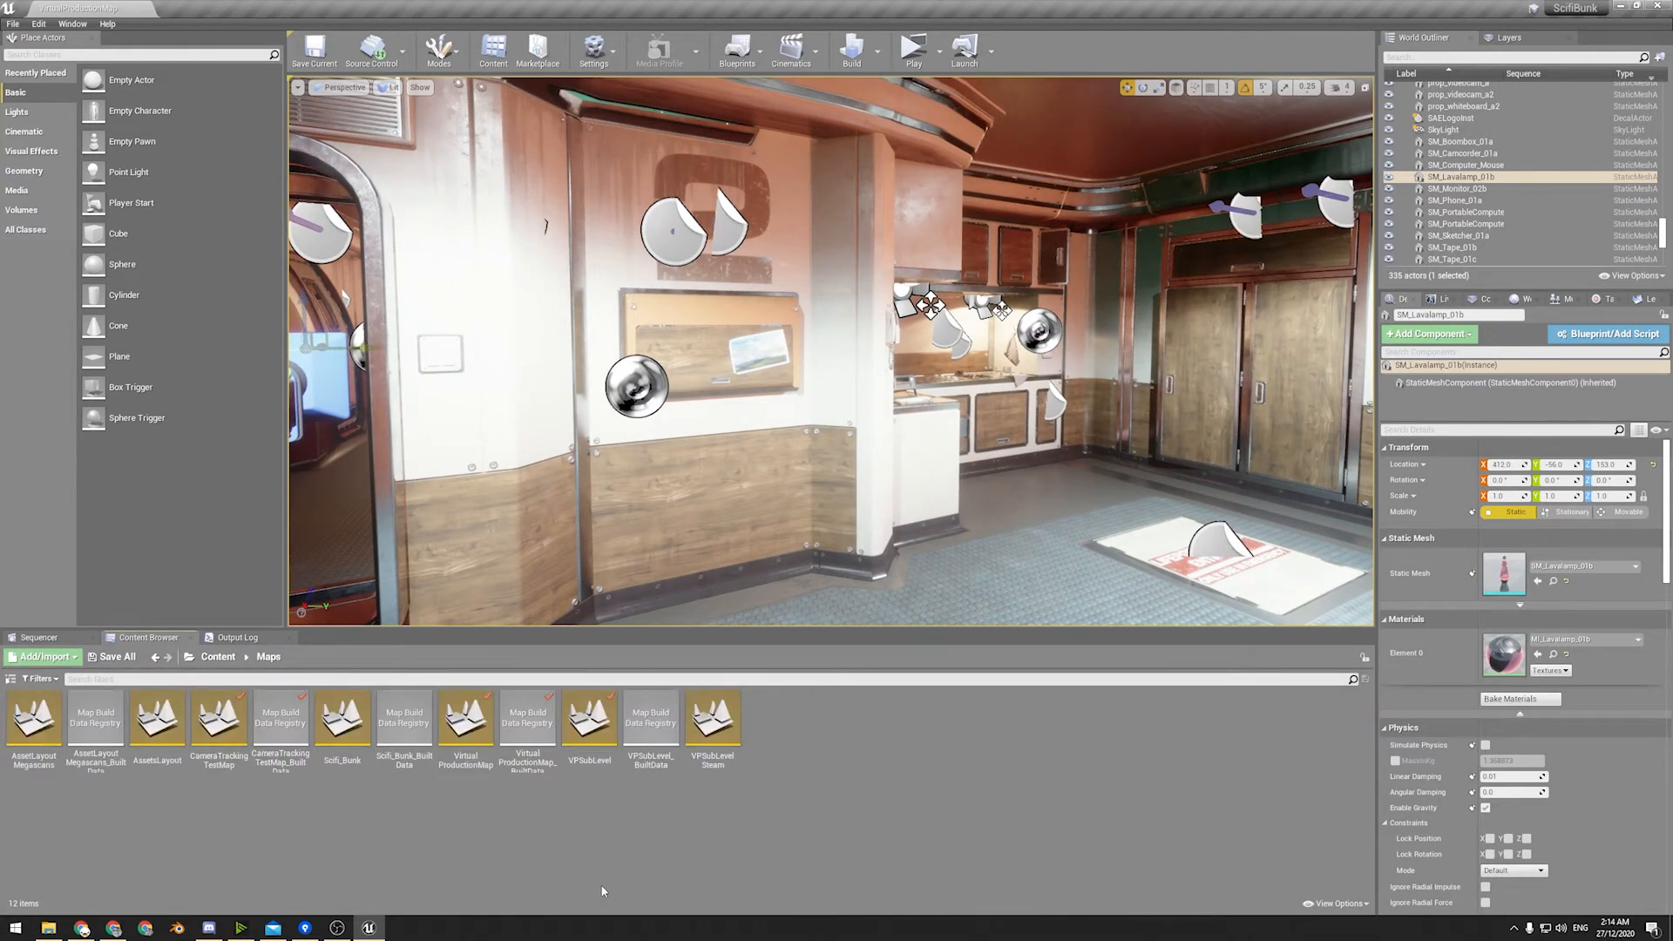
pyautogui.click(601, 756)
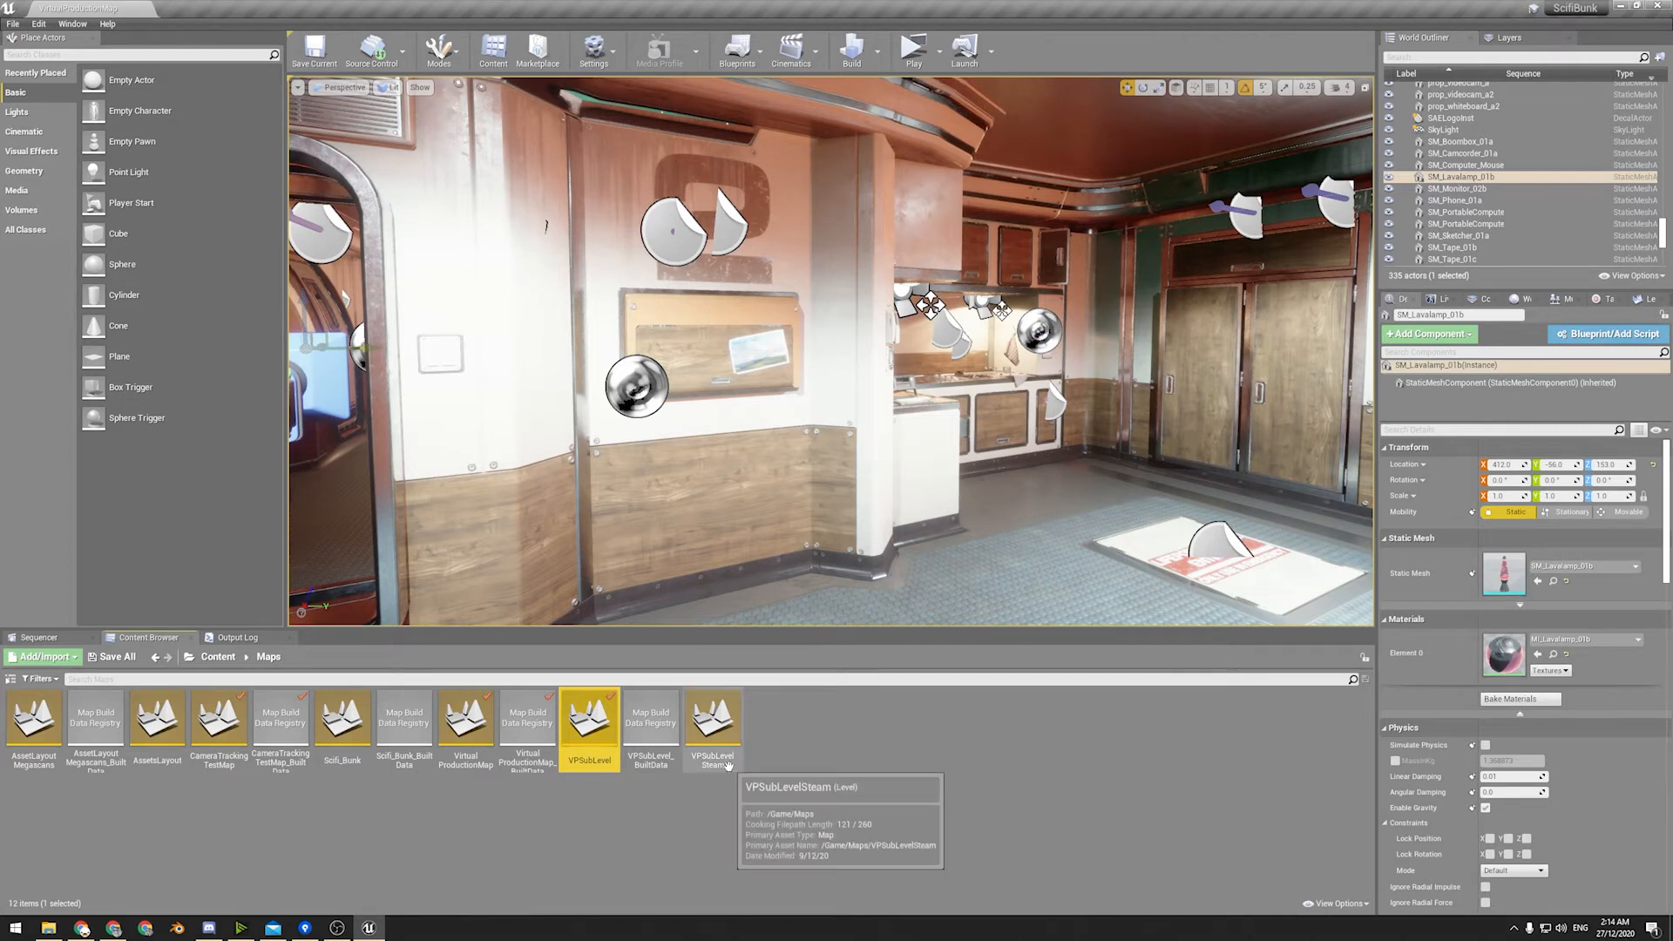
# Close the two surplus panels beside the details and bring up the list of levels.
pyautogui.click(1442, 299)
pyautogui.click(1488, 299)
pyautogui.click(1520, 299)
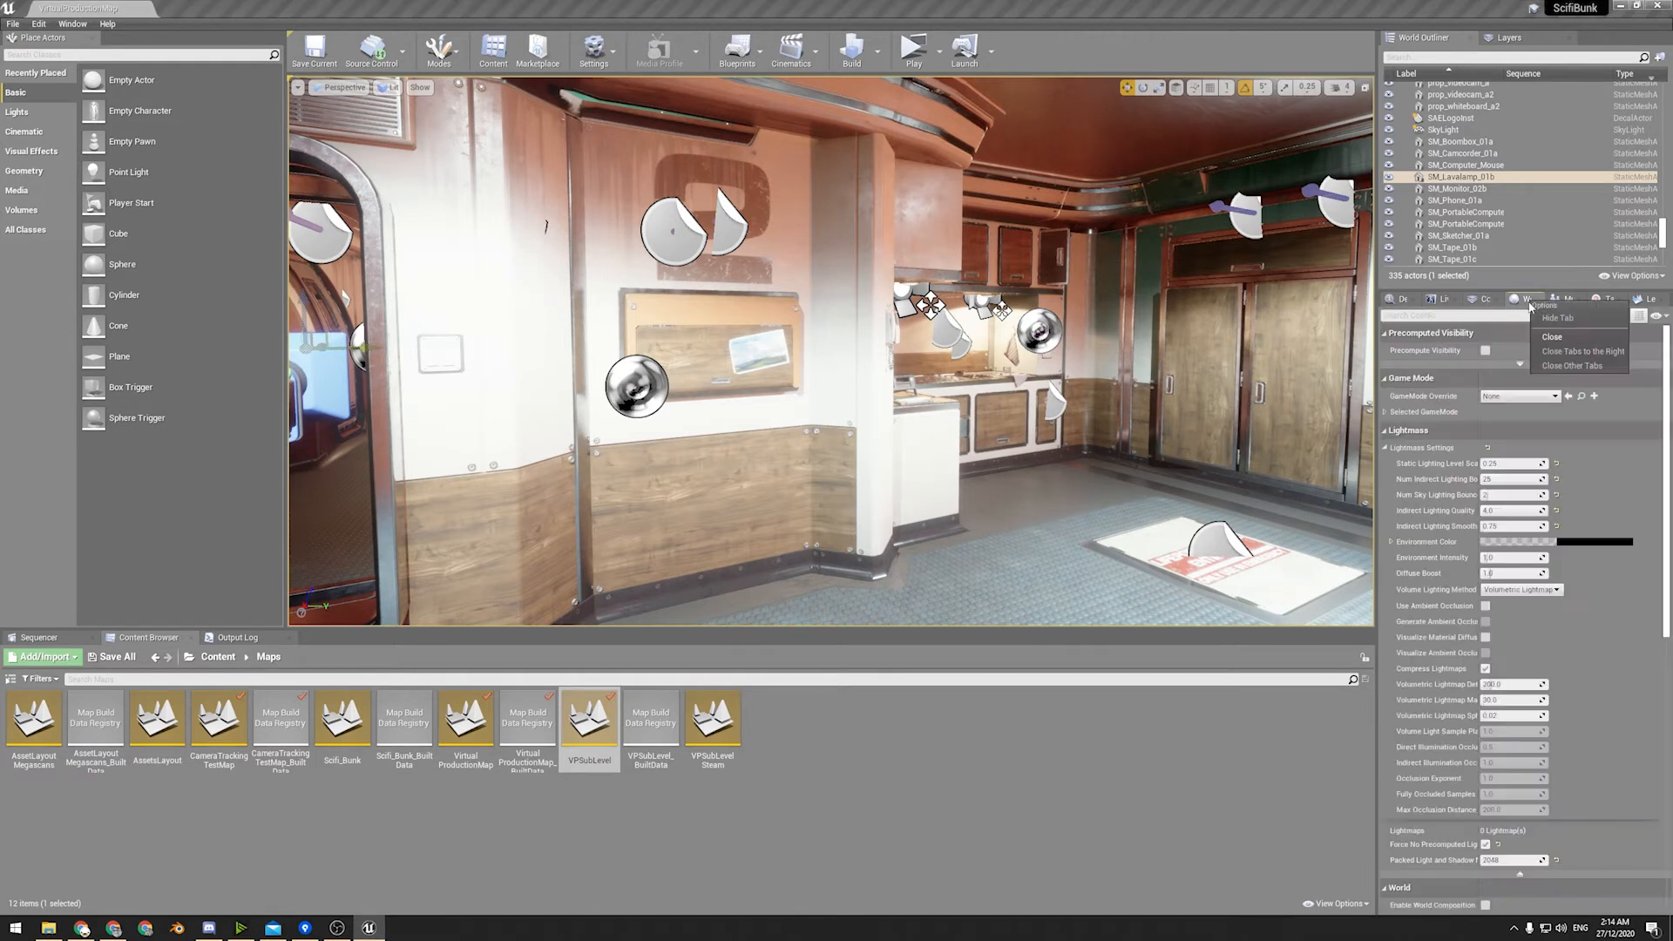
pyautogui.click(1550, 301)
pyautogui.click(1566, 300)
pyautogui.click(1629, 300)
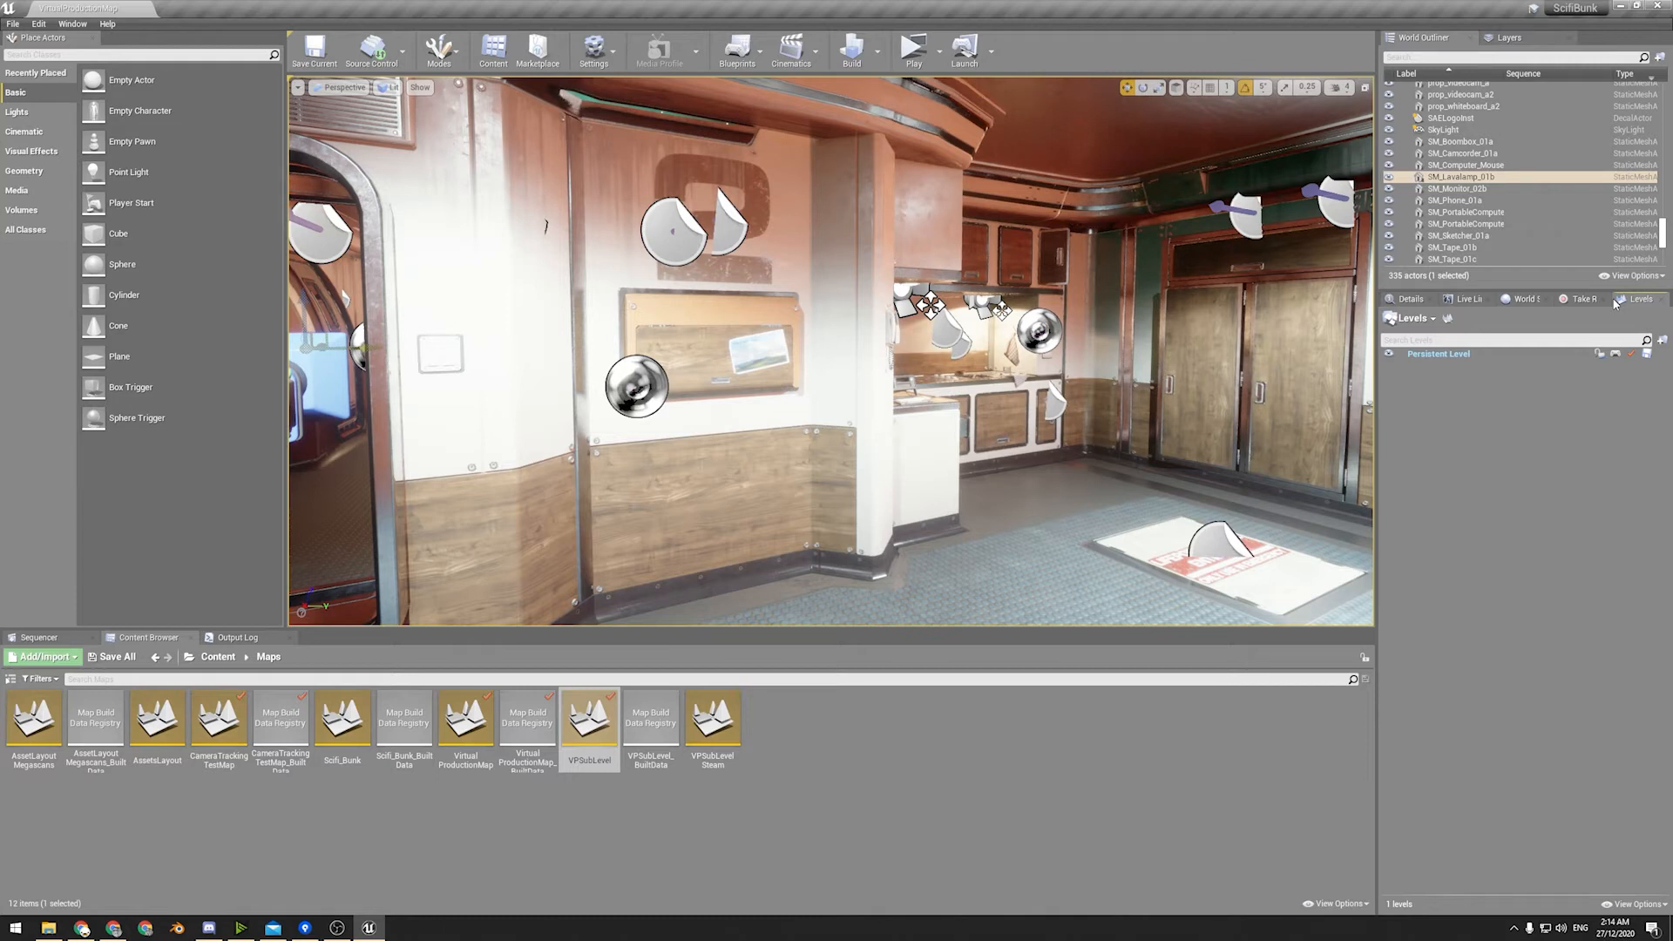
# Open the VPSubLevel map, saving the pending SAELogoInst material changes on the way.
pyautogui.doubleClick(575, 744)
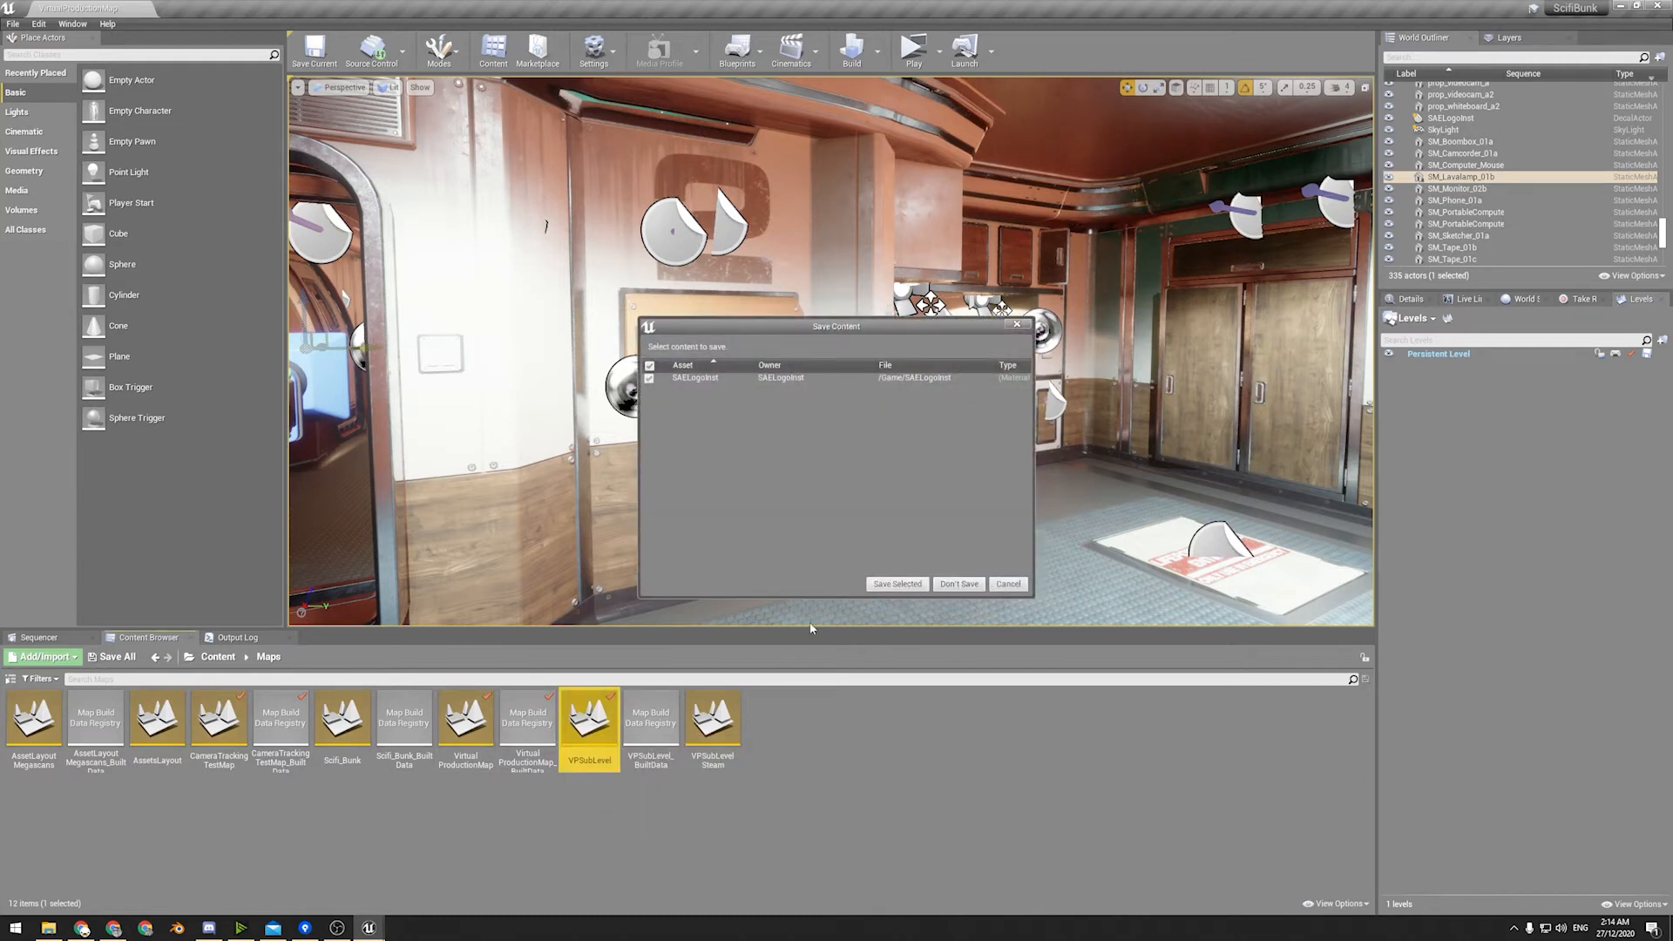
pyautogui.click(1006, 585)
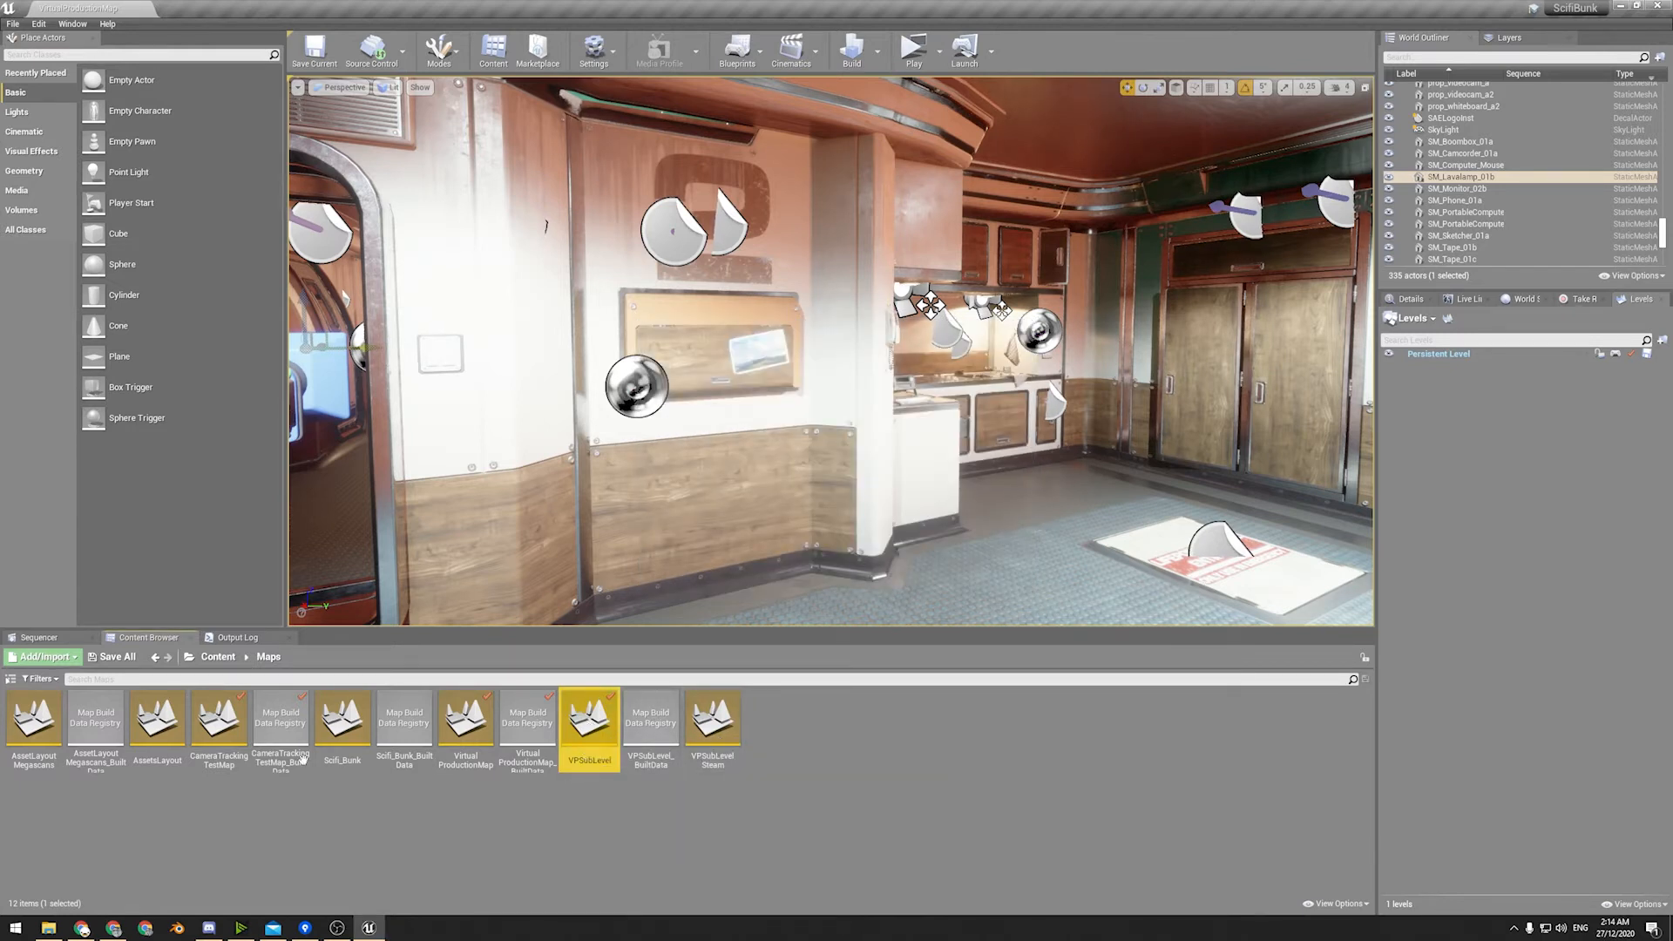
pyautogui.doubleClick(589, 738)
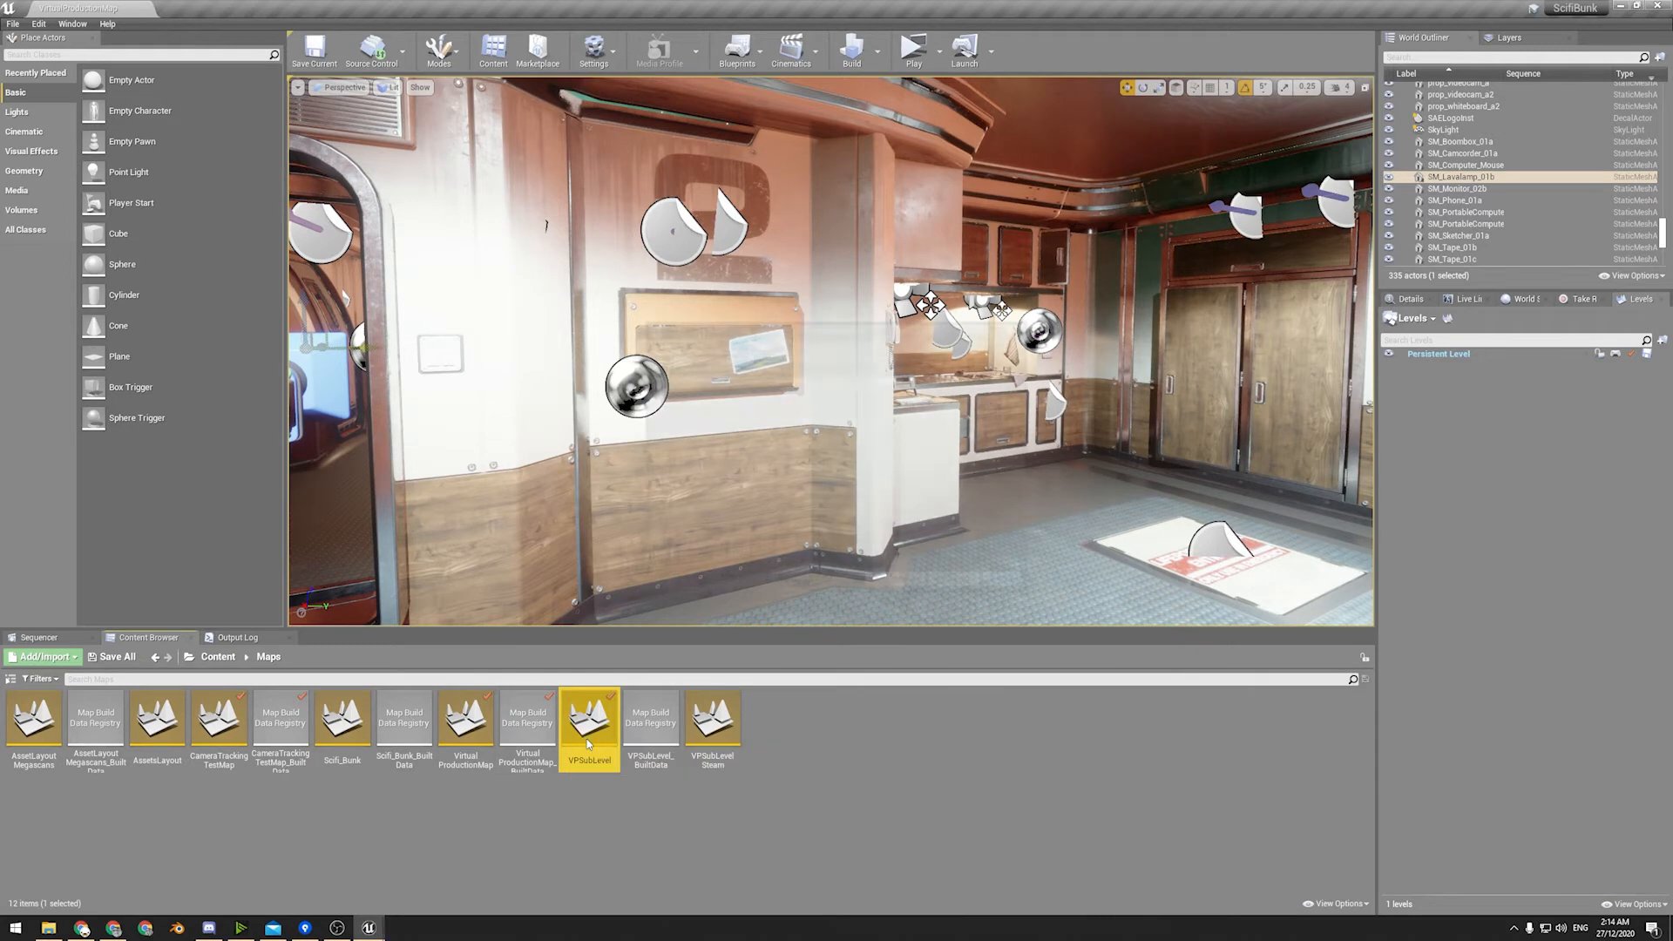
pyautogui.click(884, 585)
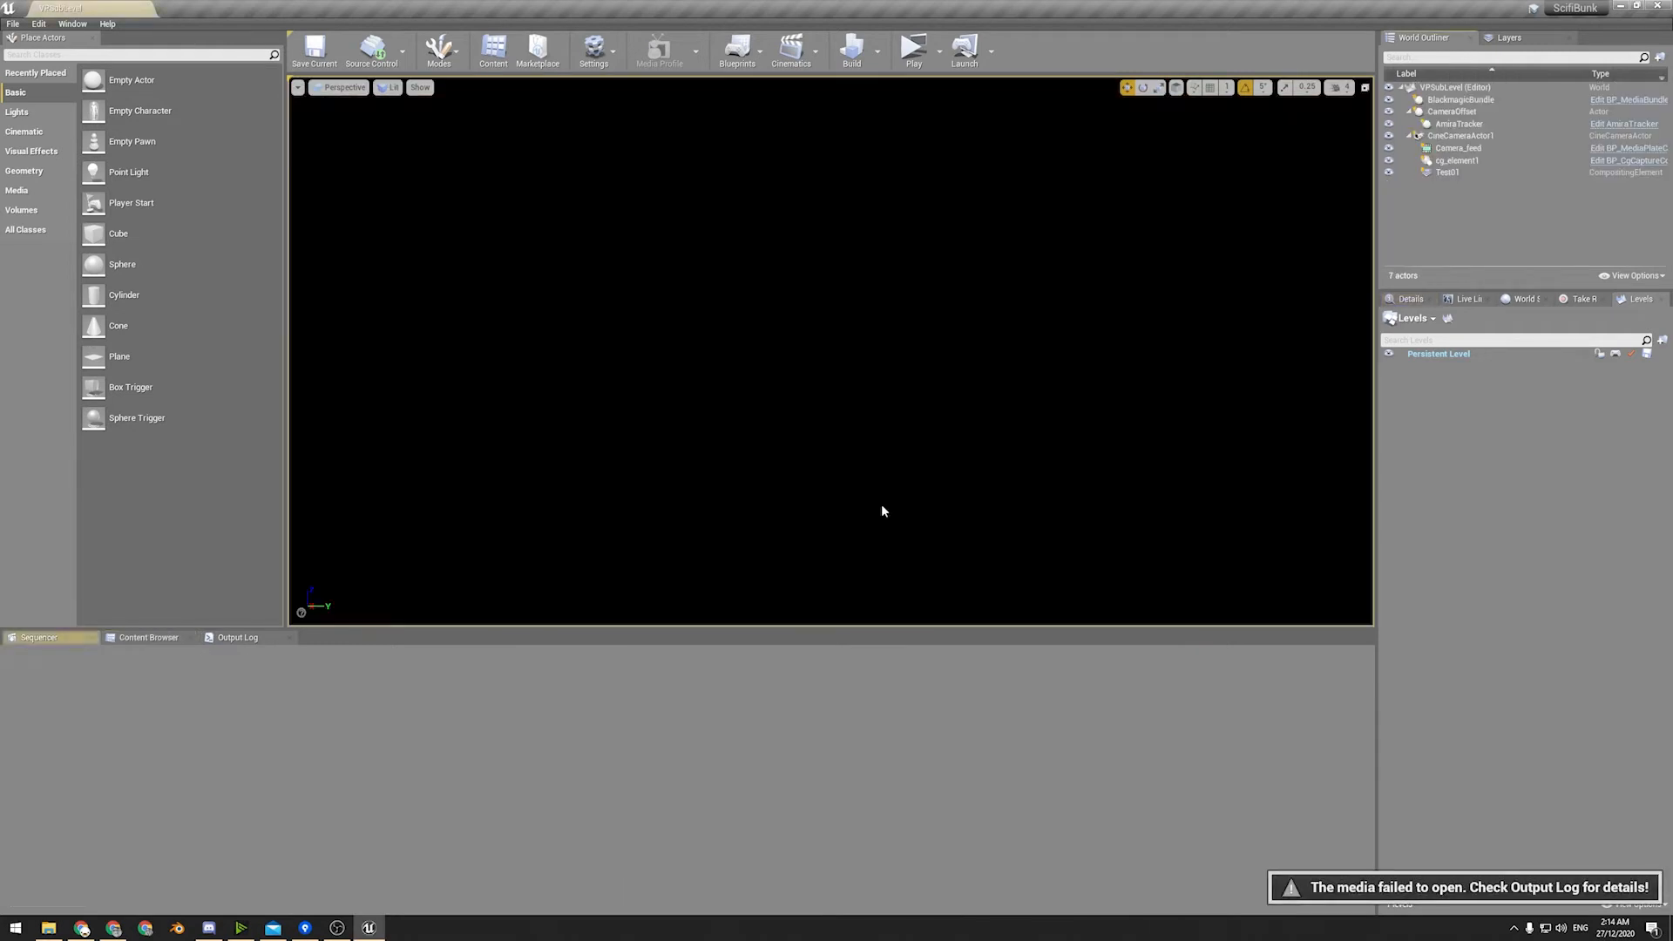
# Inspect VPSubLevel's actors one by one, including the cine camera, cg_element1, CameraOffset and AmiraTracker.
pyautogui.click(1461, 136)
pyautogui.click(1466, 162)
pyautogui.click(1453, 113)
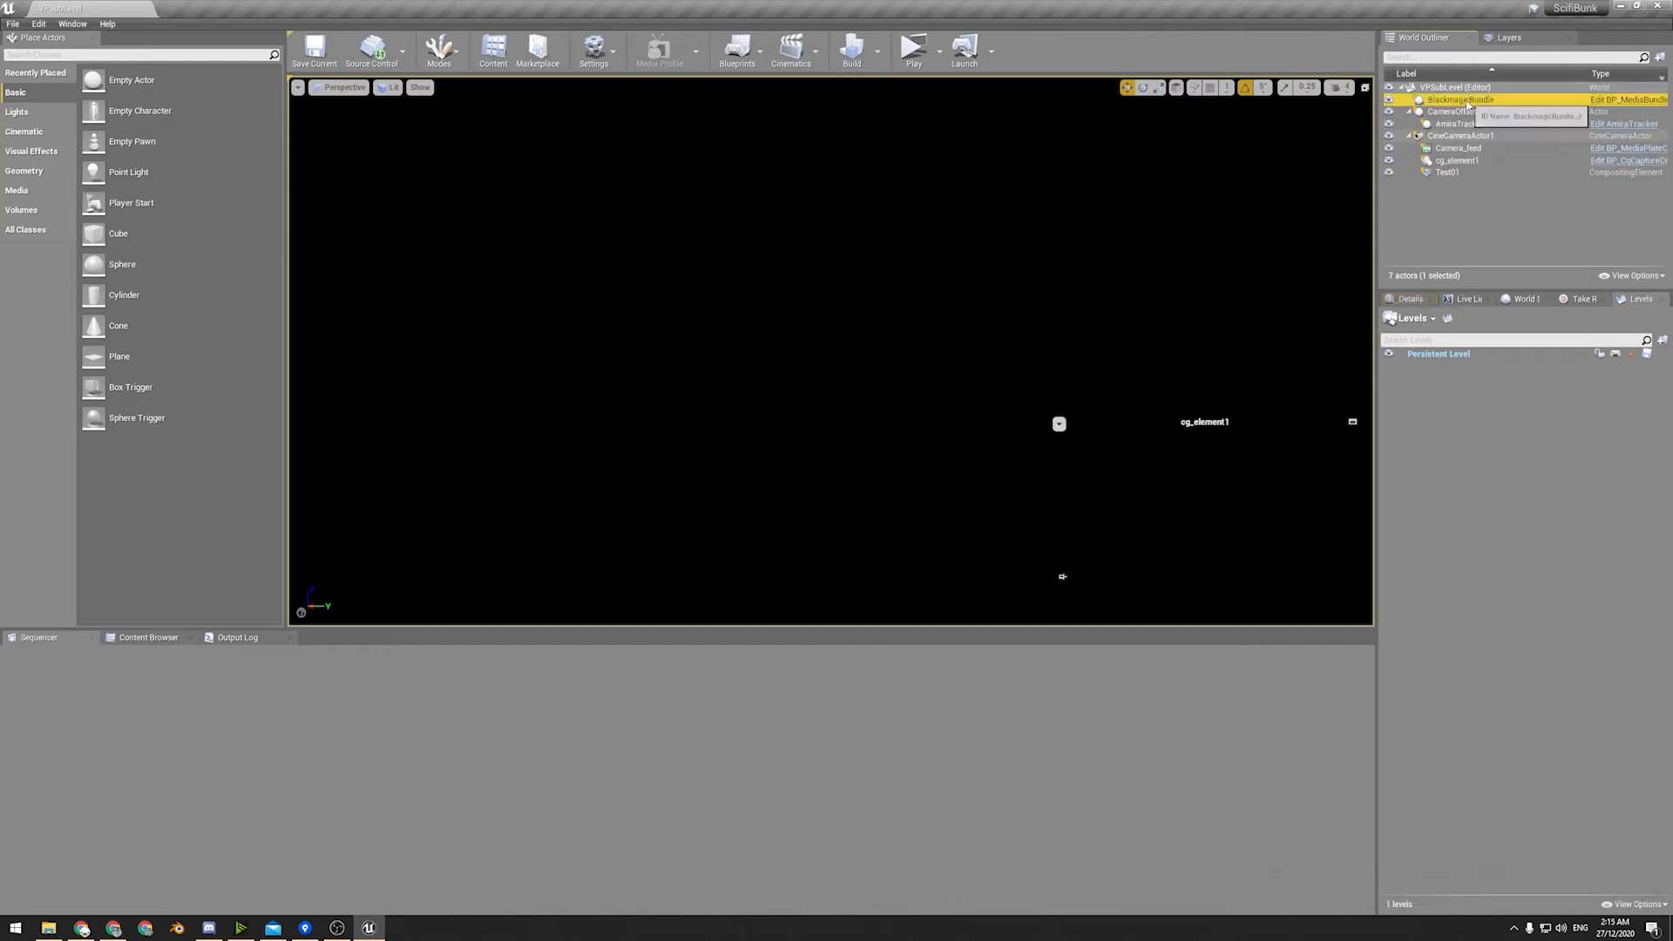
pyautogui.click(1459, 124)
# Open the VirtualProductionMap level from the Maps folder and add VPSubLevel to it as a sublevel.
pyautogui.click(148, 637)
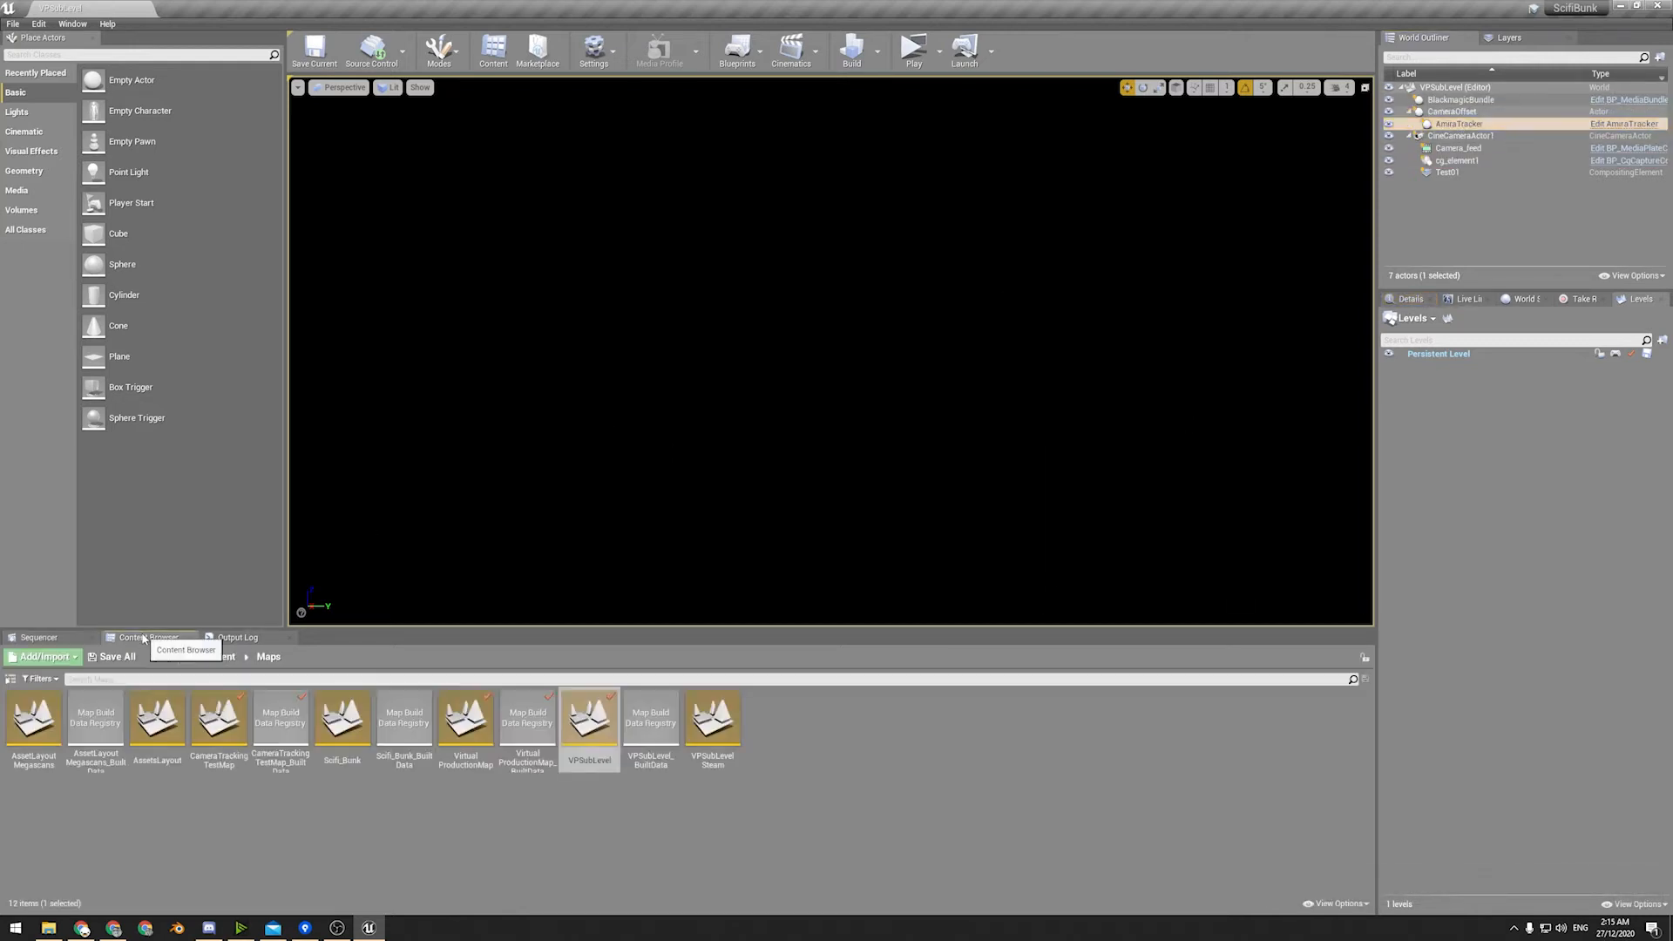
pyautogui.doubleClick(445, 723)
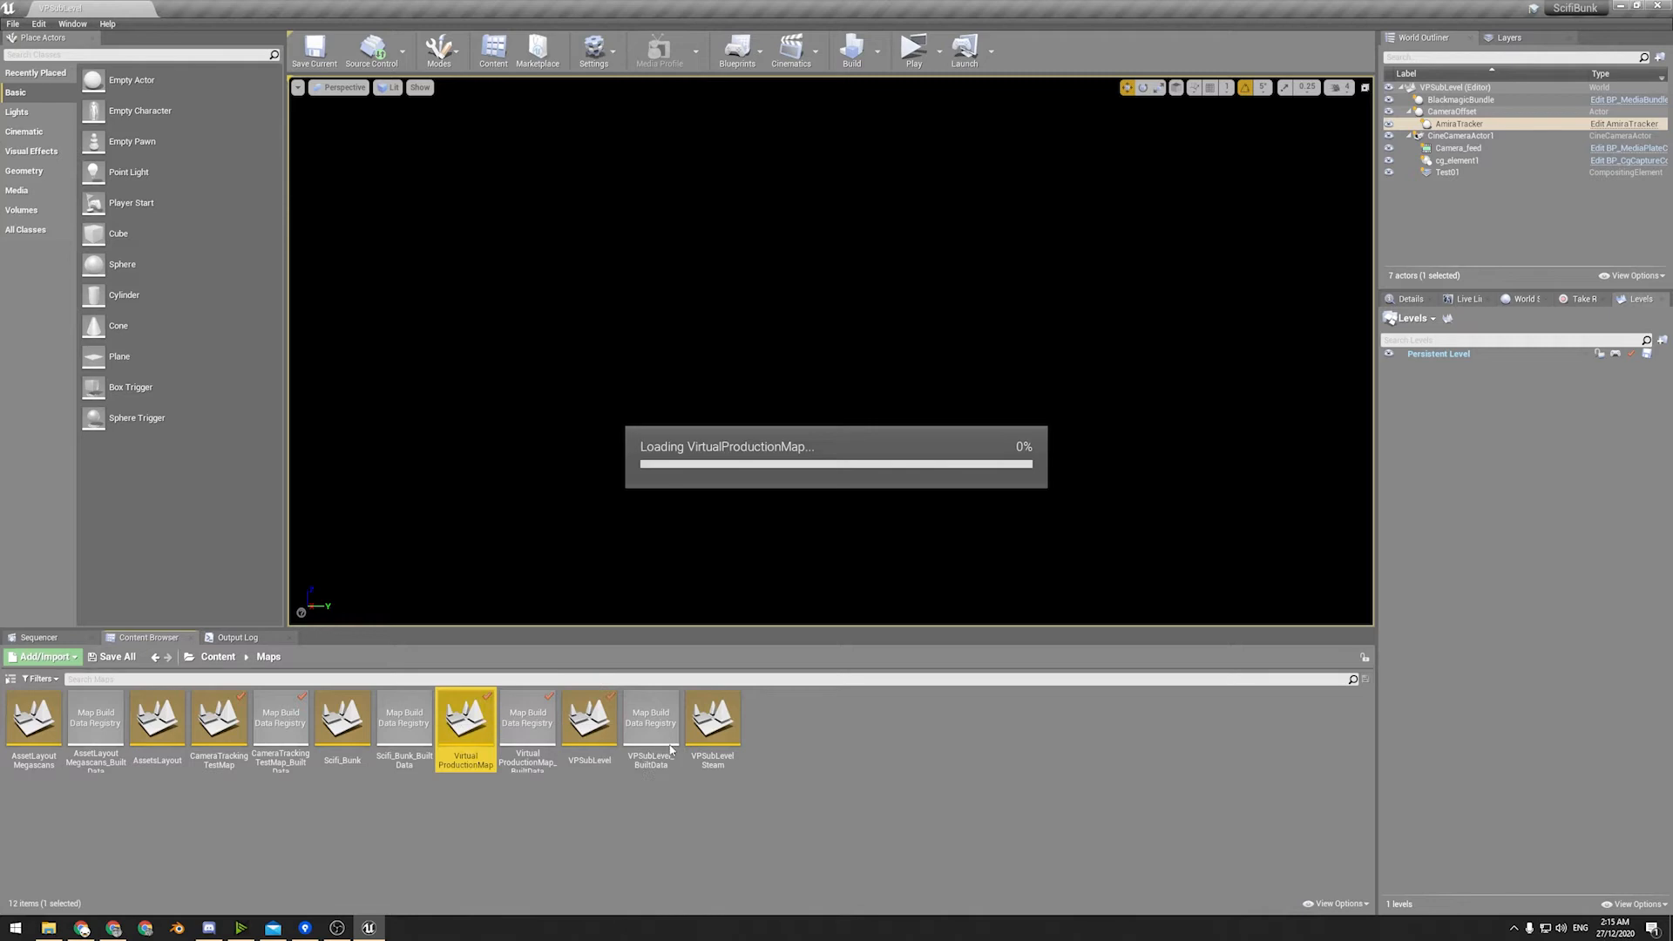
pyautogui.moveTo(592, 729); pyautogui.dragTo(1496, 561)
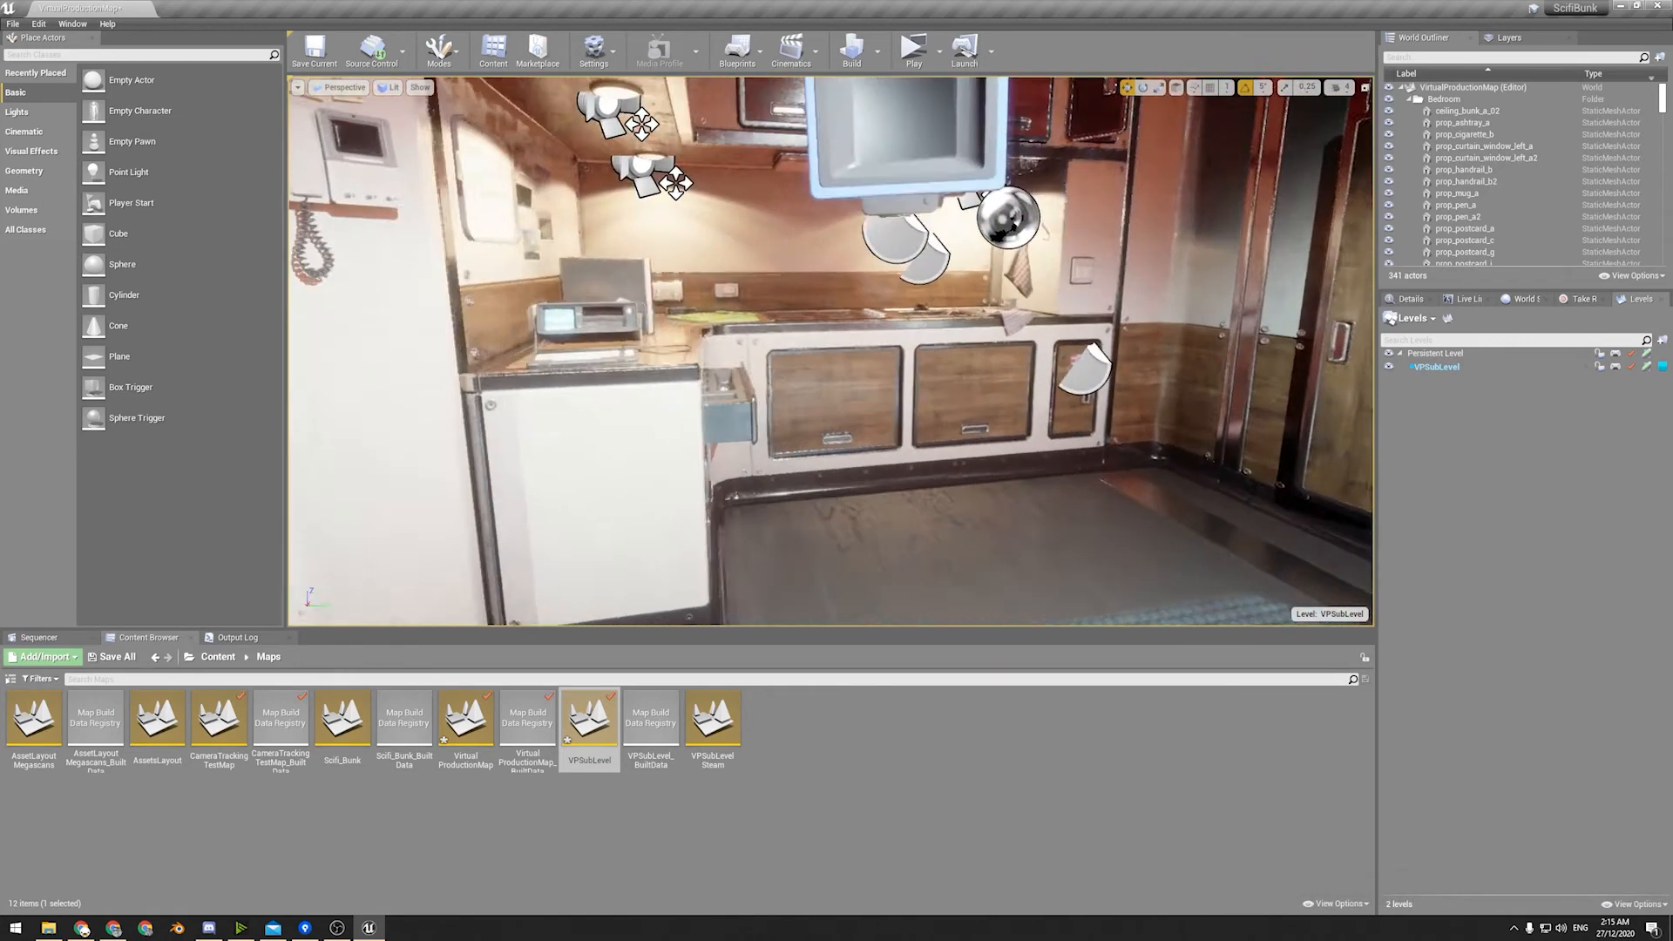
# Open the VRPawn blueprint from the Blueprints folder, look over its event graph and close it.
pyautogui.click(218, 657)
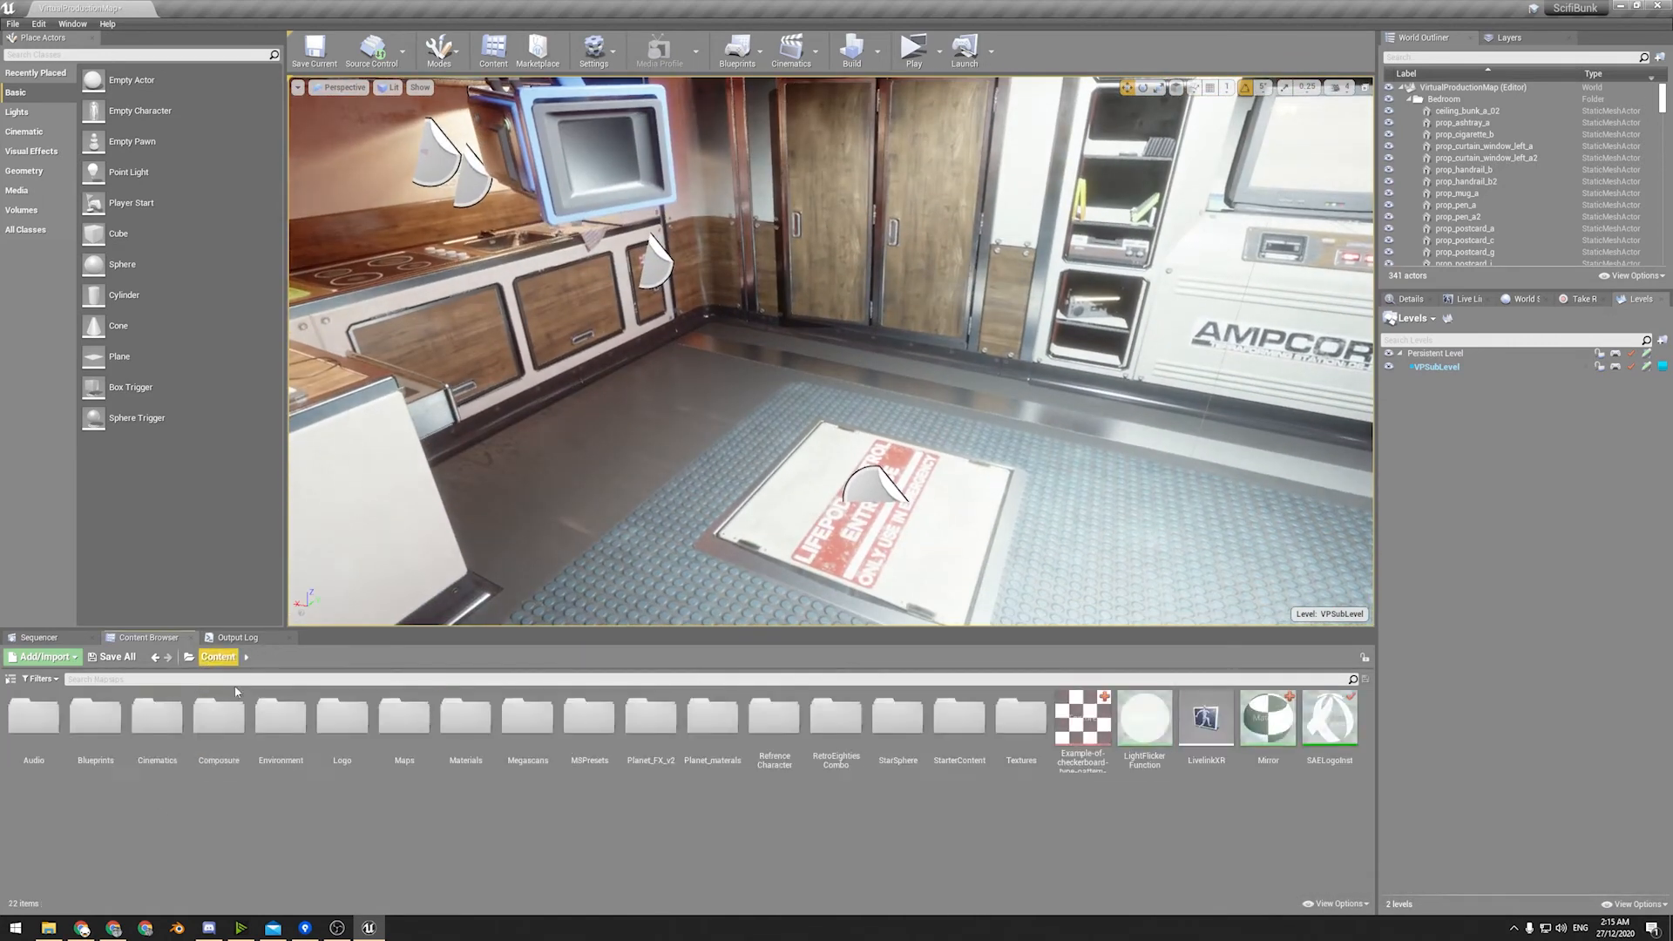
pyautogui.click(83, 762)
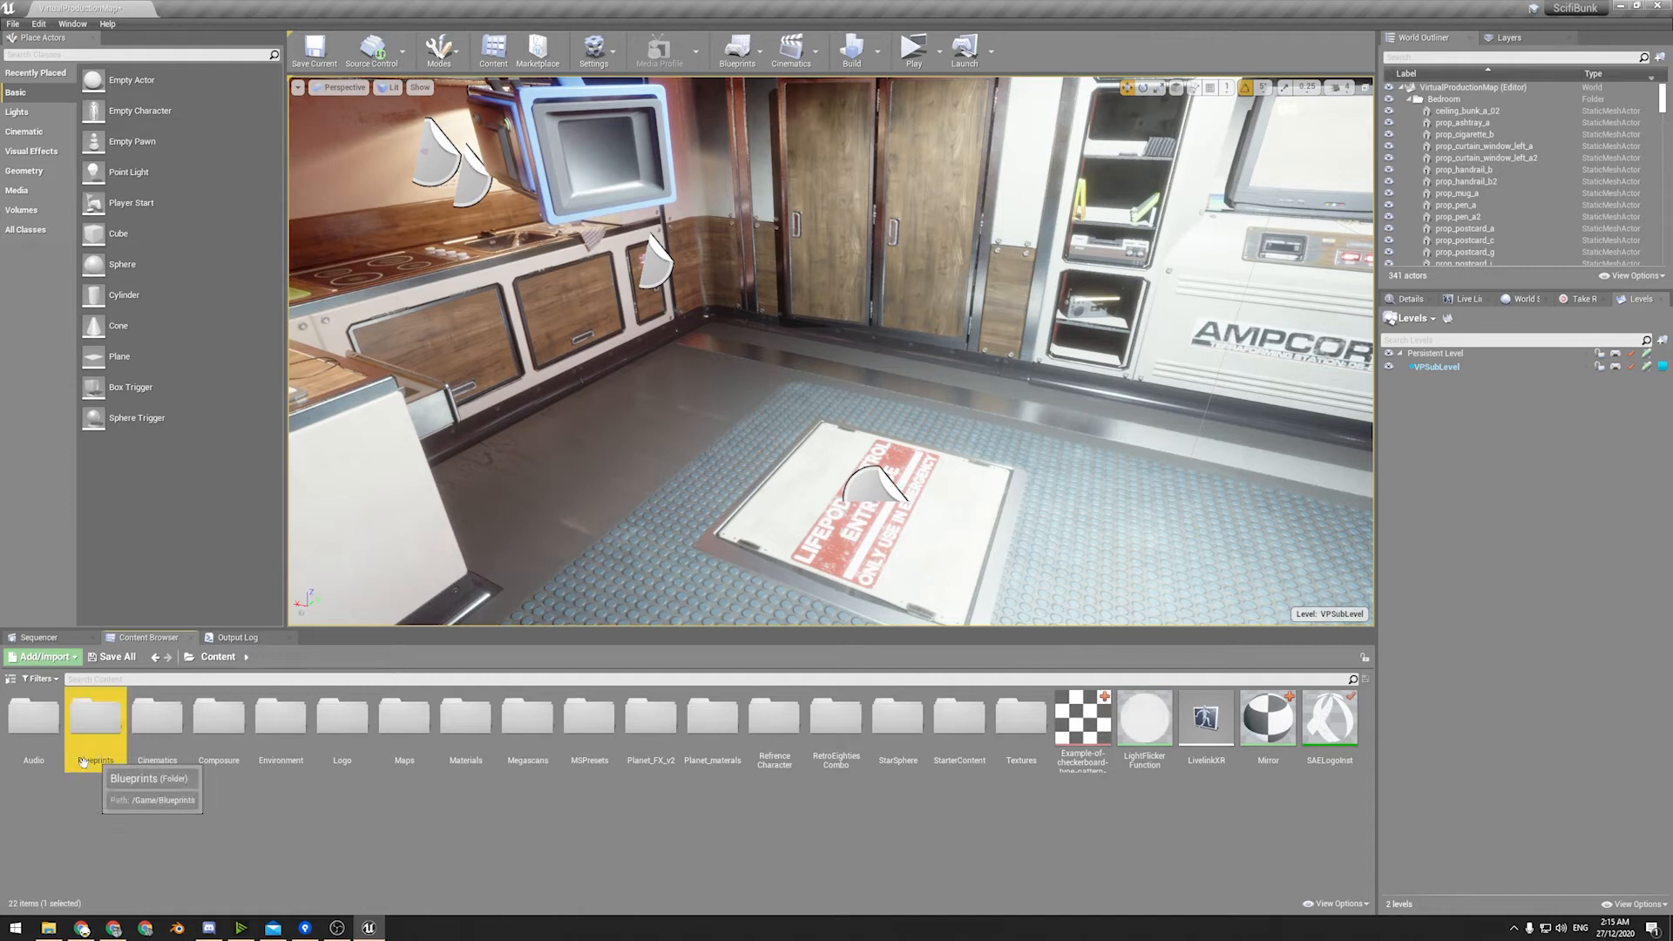
pyautogui.doubleClick(83, 762)
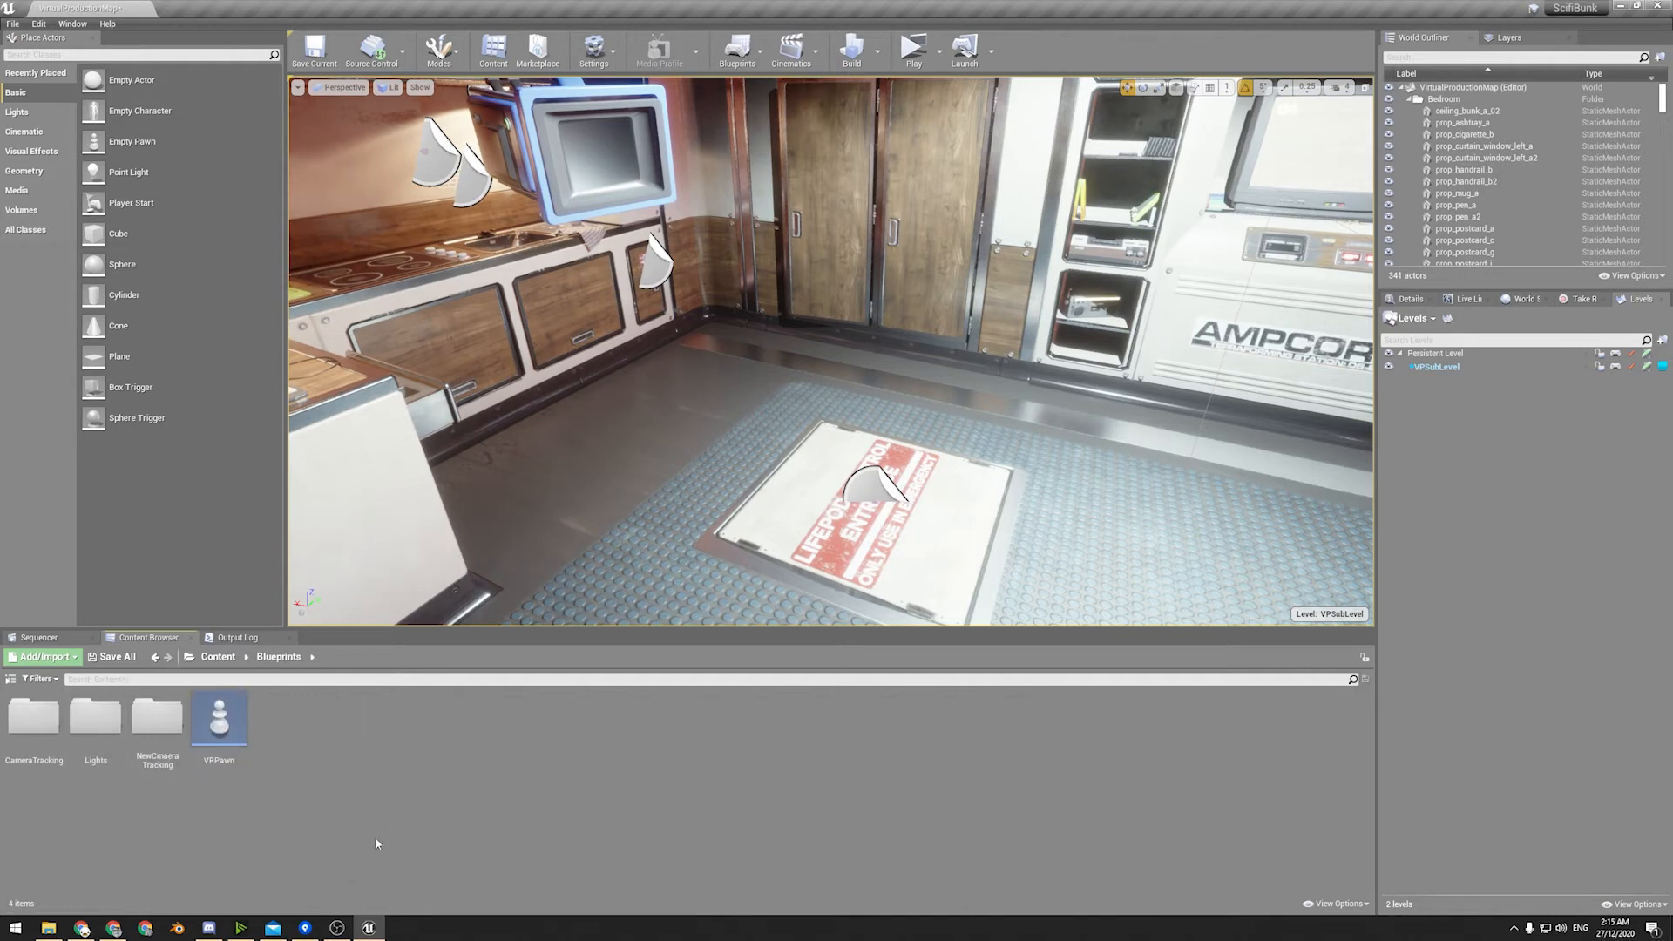
pyautogui.click(226, 741)
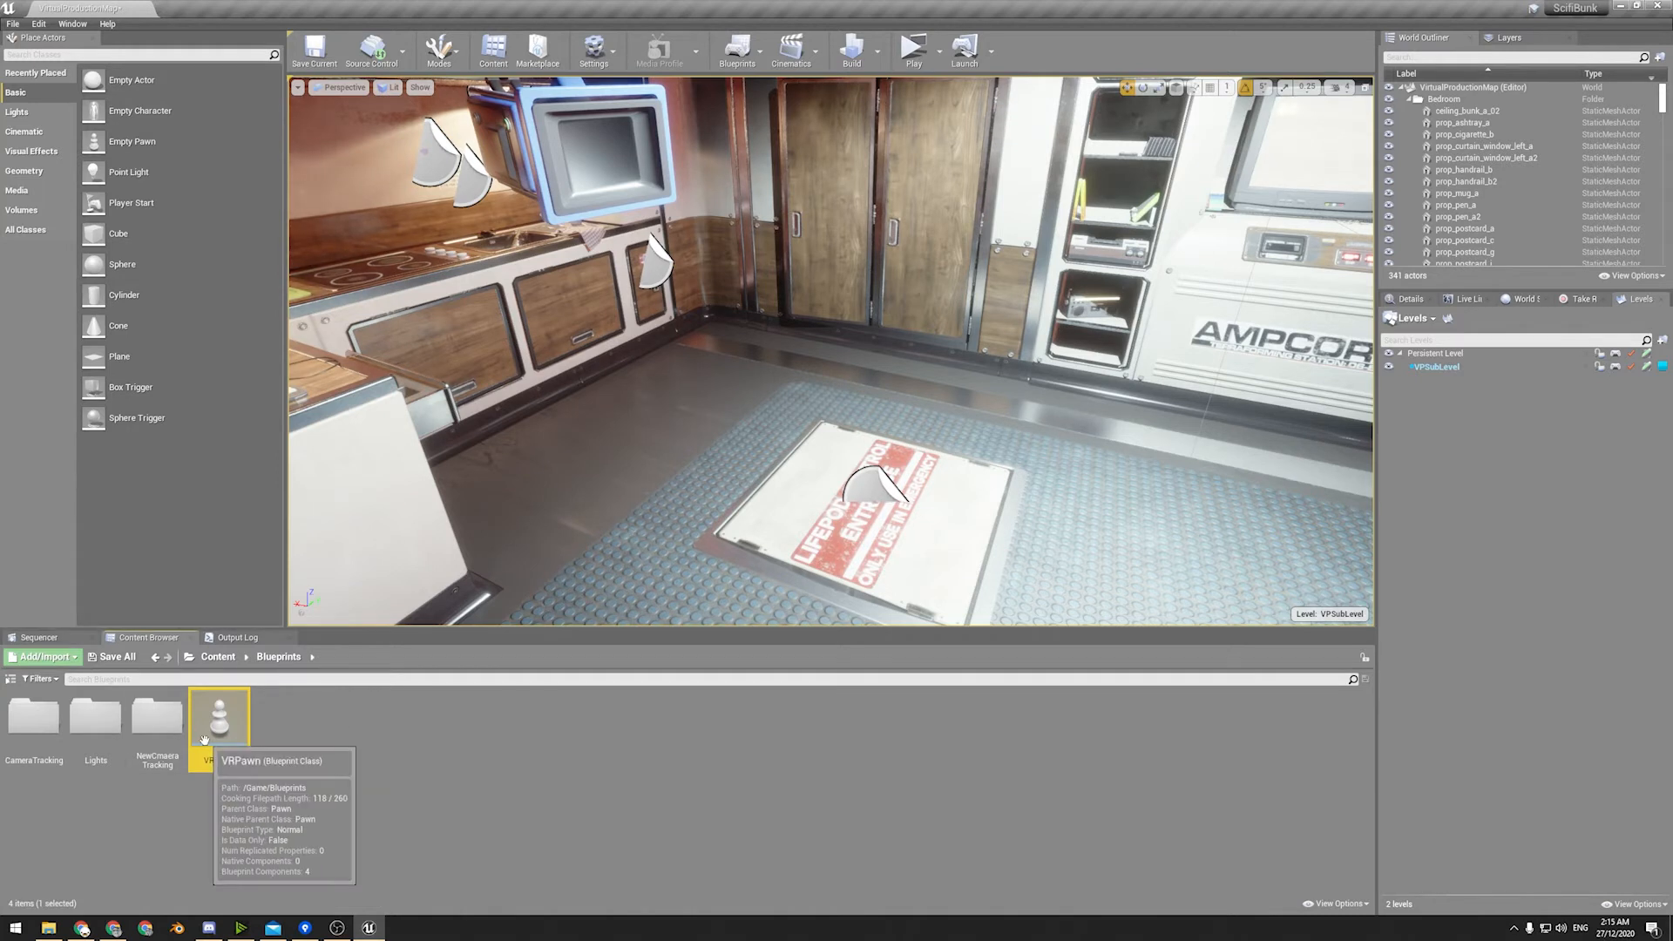
pyautogui.doubleClick(204, 740)
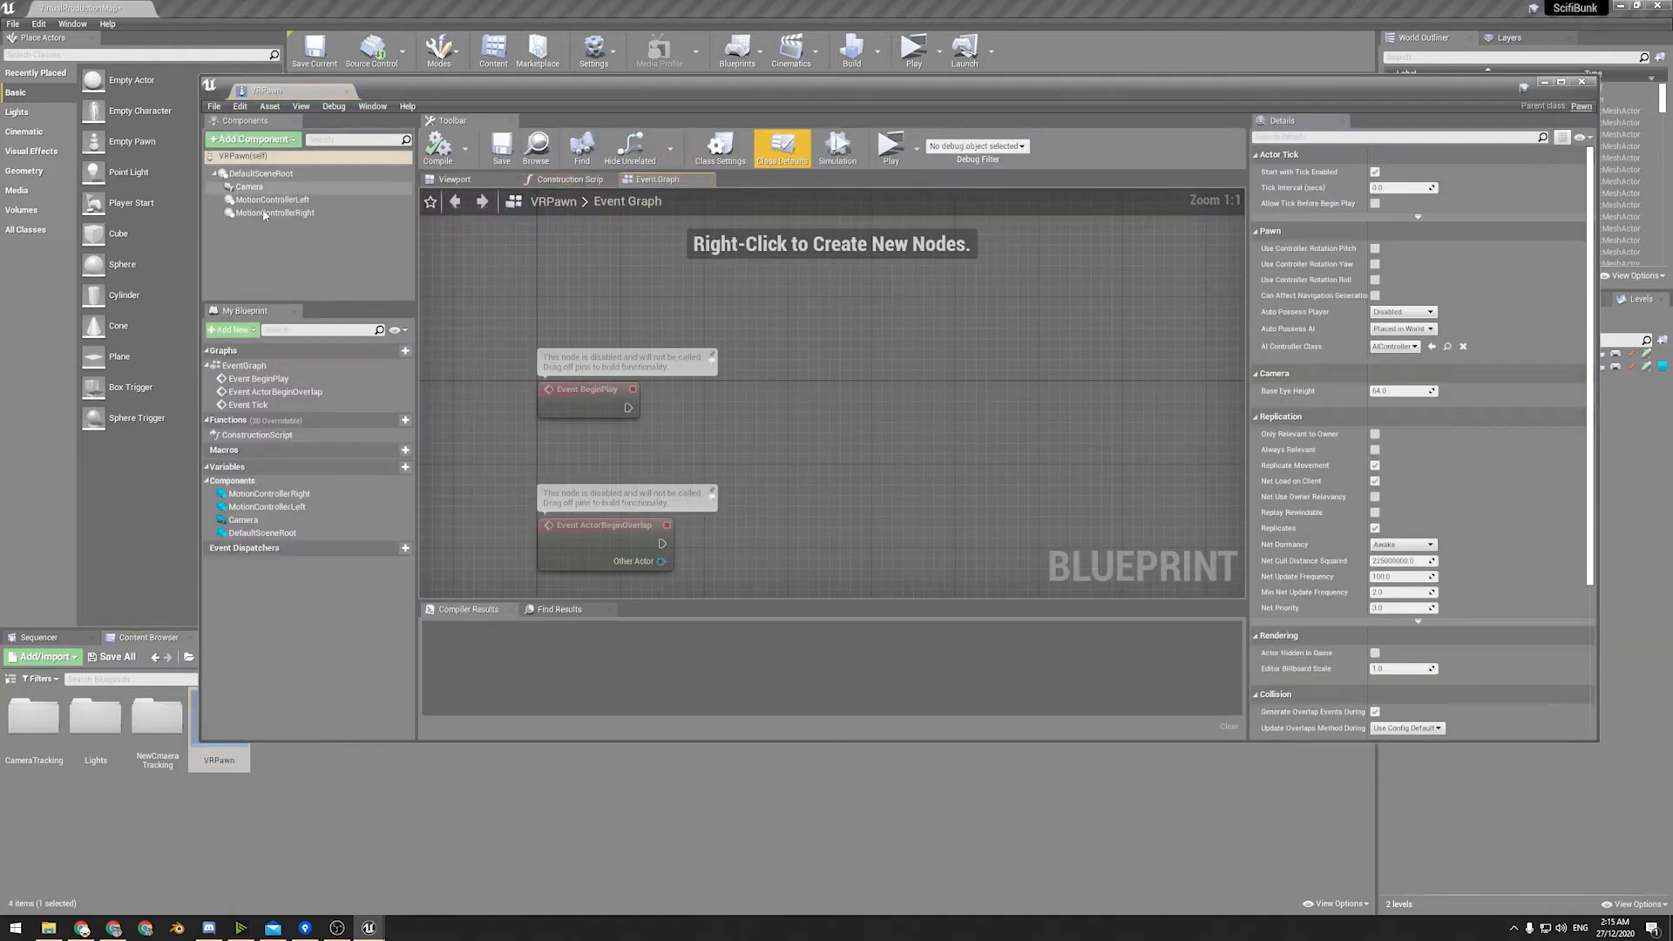
pyautogui.click(1581, 81)
# Open the CameraTrackingPawn blueprint from the CameraTracking folder, examine its event graph and close it.
pyautogui.moveTo(662, 392); pyautogui.dragTo(1133, 383, button='right')
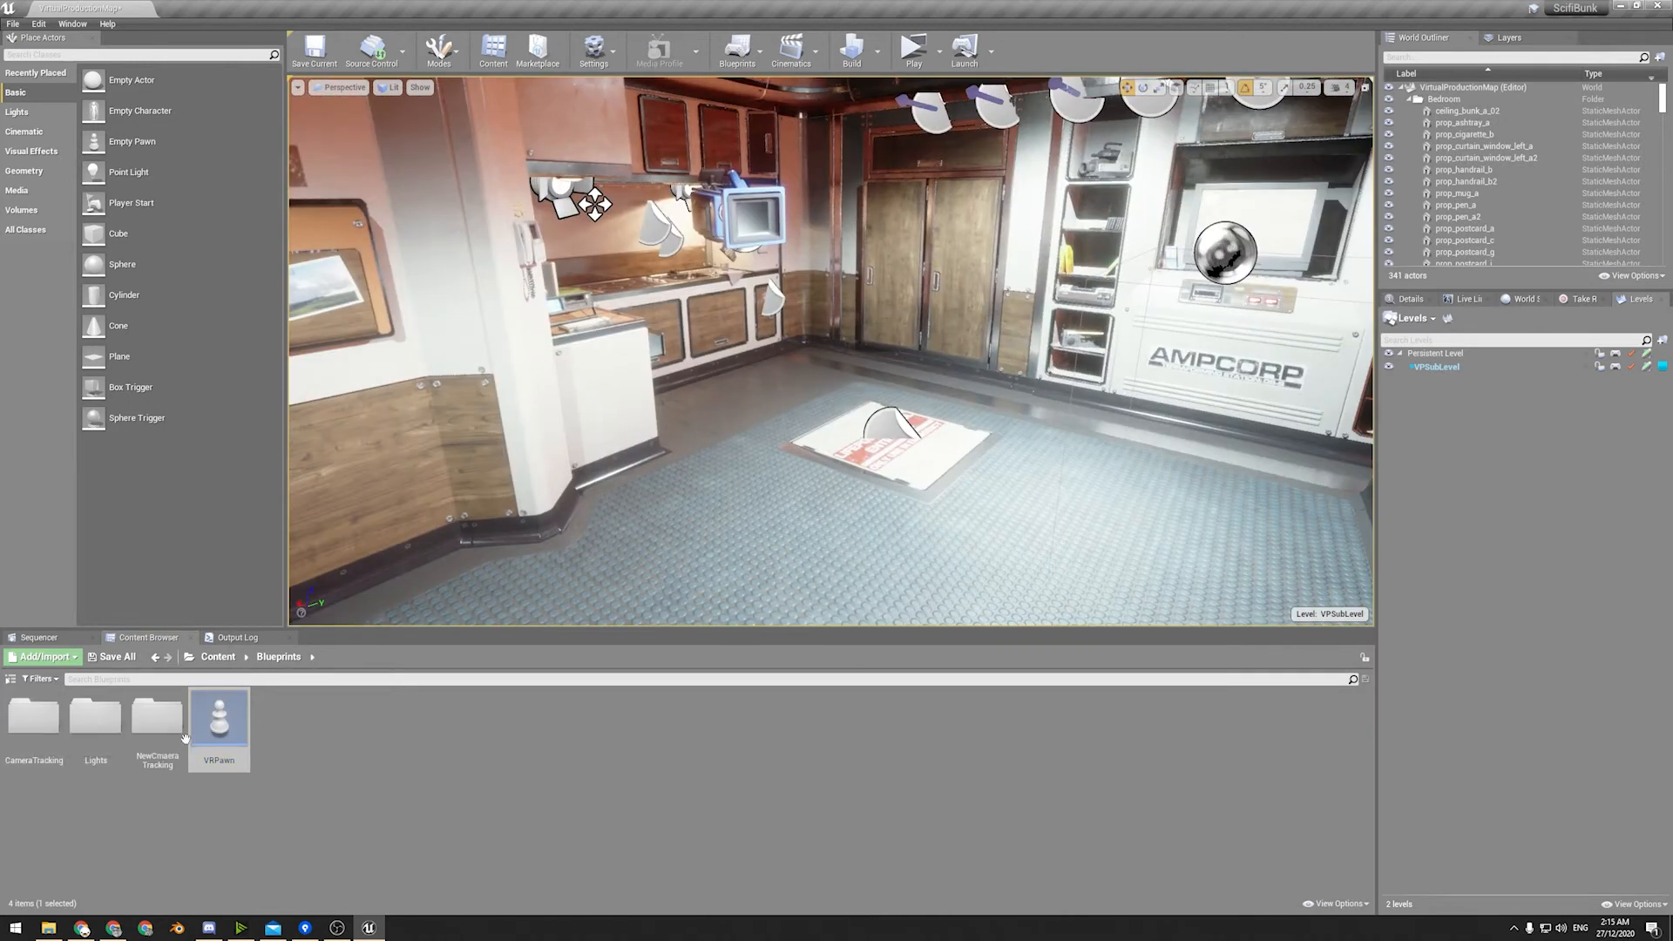
pyautogui.doubleClick(48, 727)
pyautogui.doubleClick(35, 723)
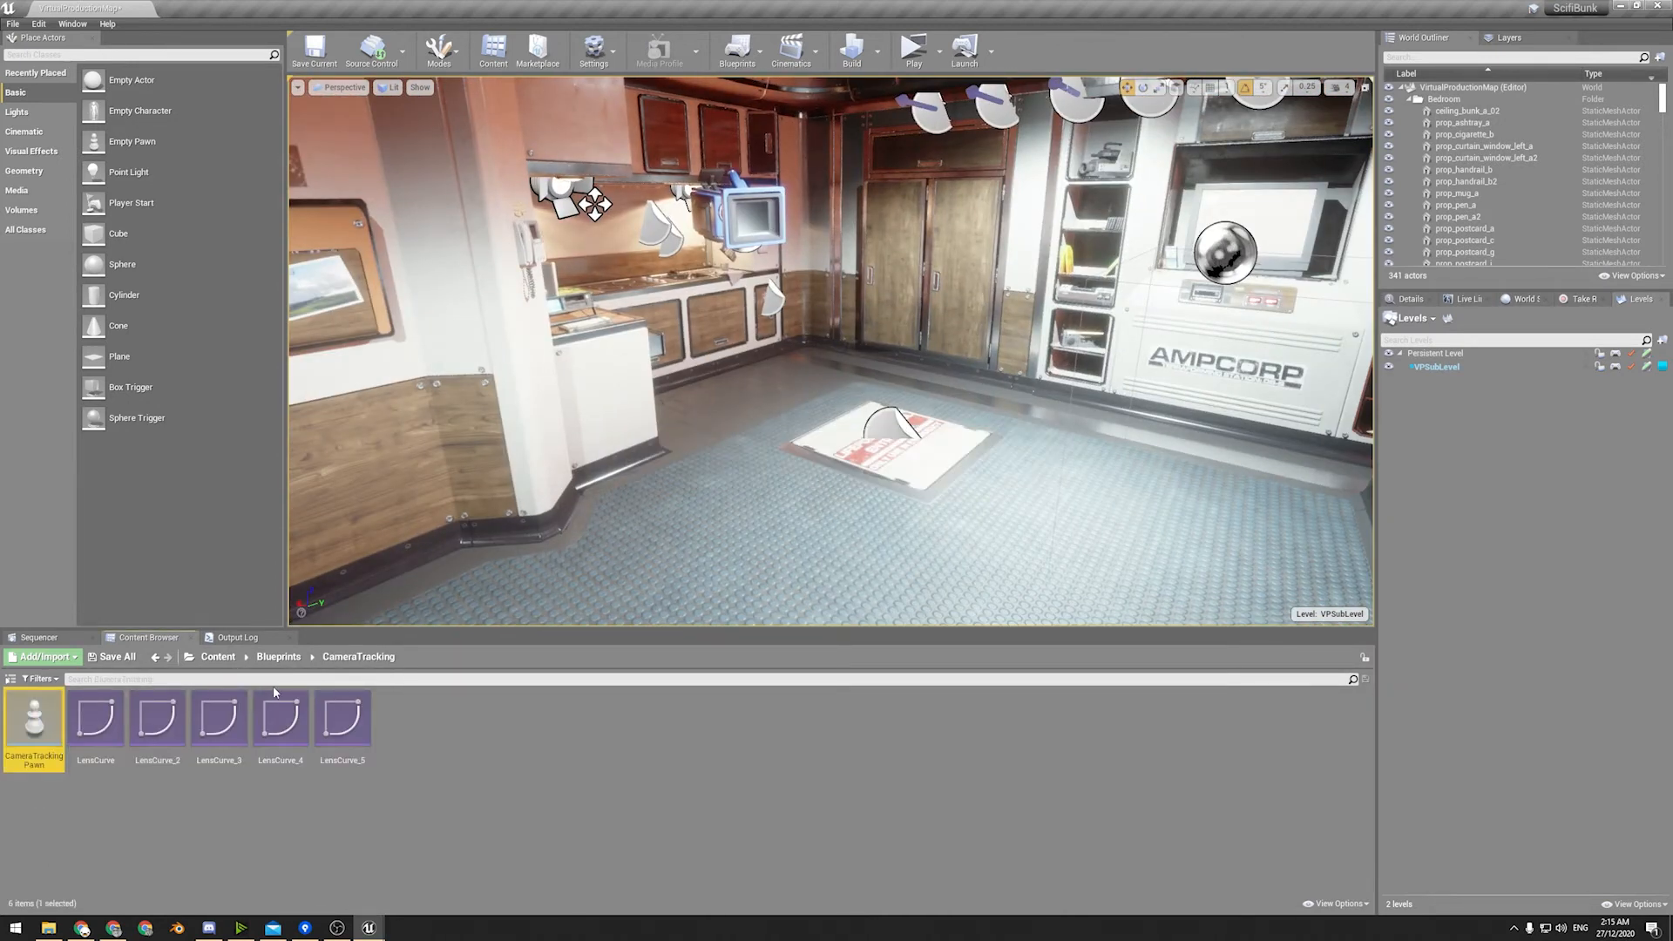
pyautogui.scroll(-8, 853, 333)
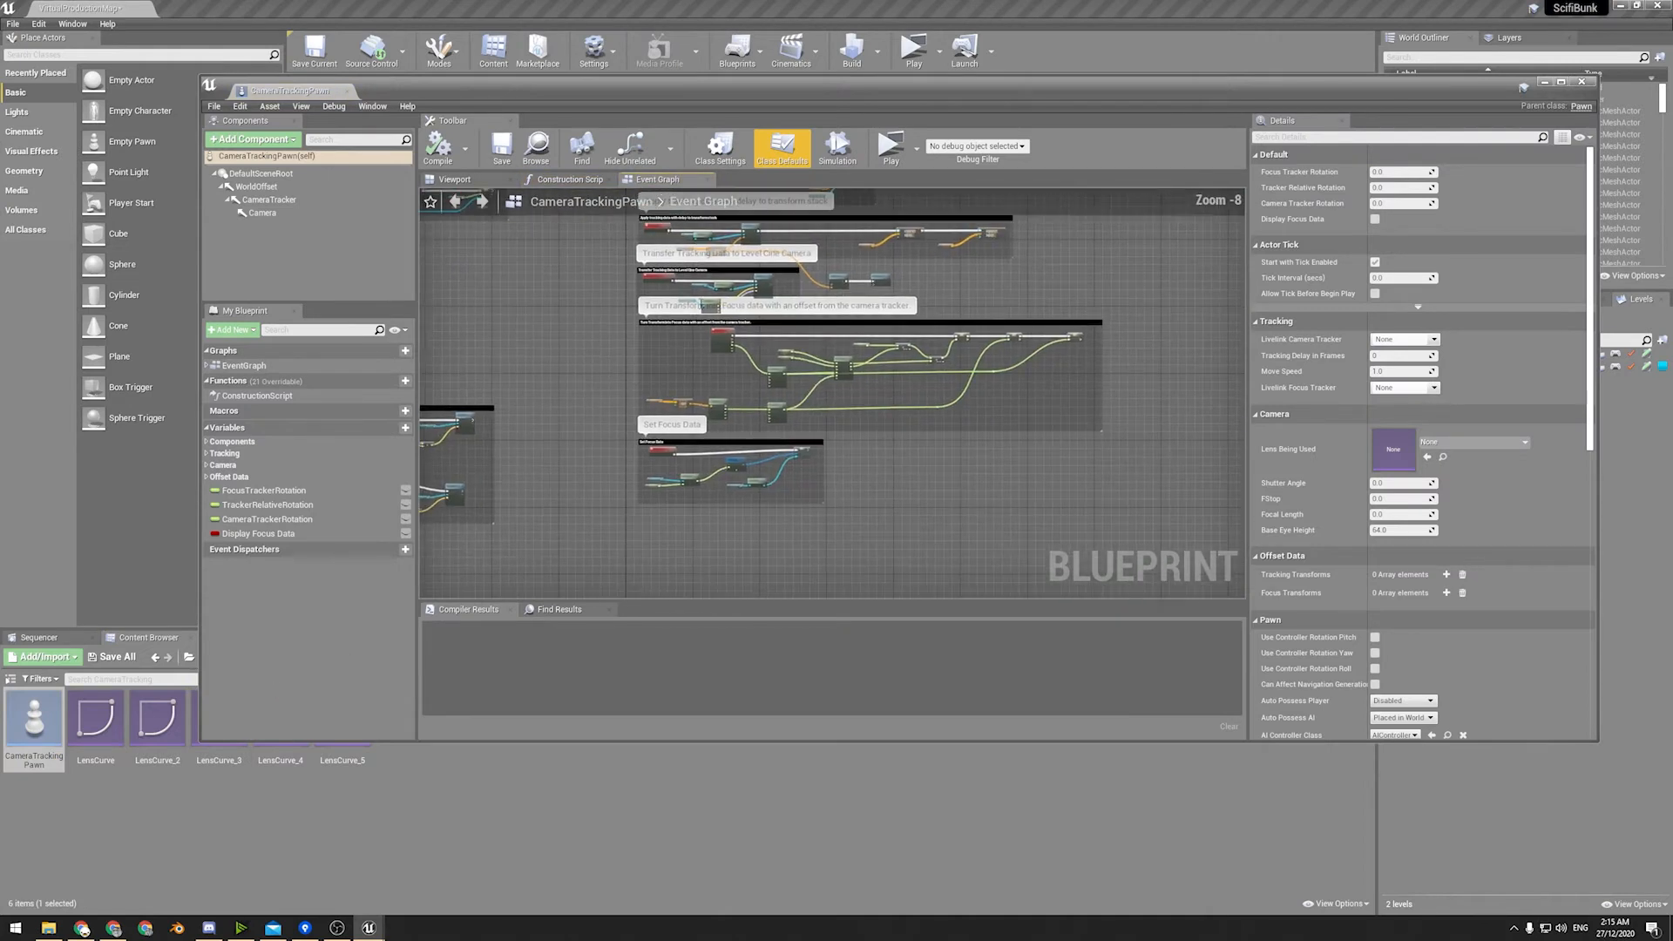
pyautogui.moveTo(553, 301); pyautogui.dragTo(730, 389, button='right')
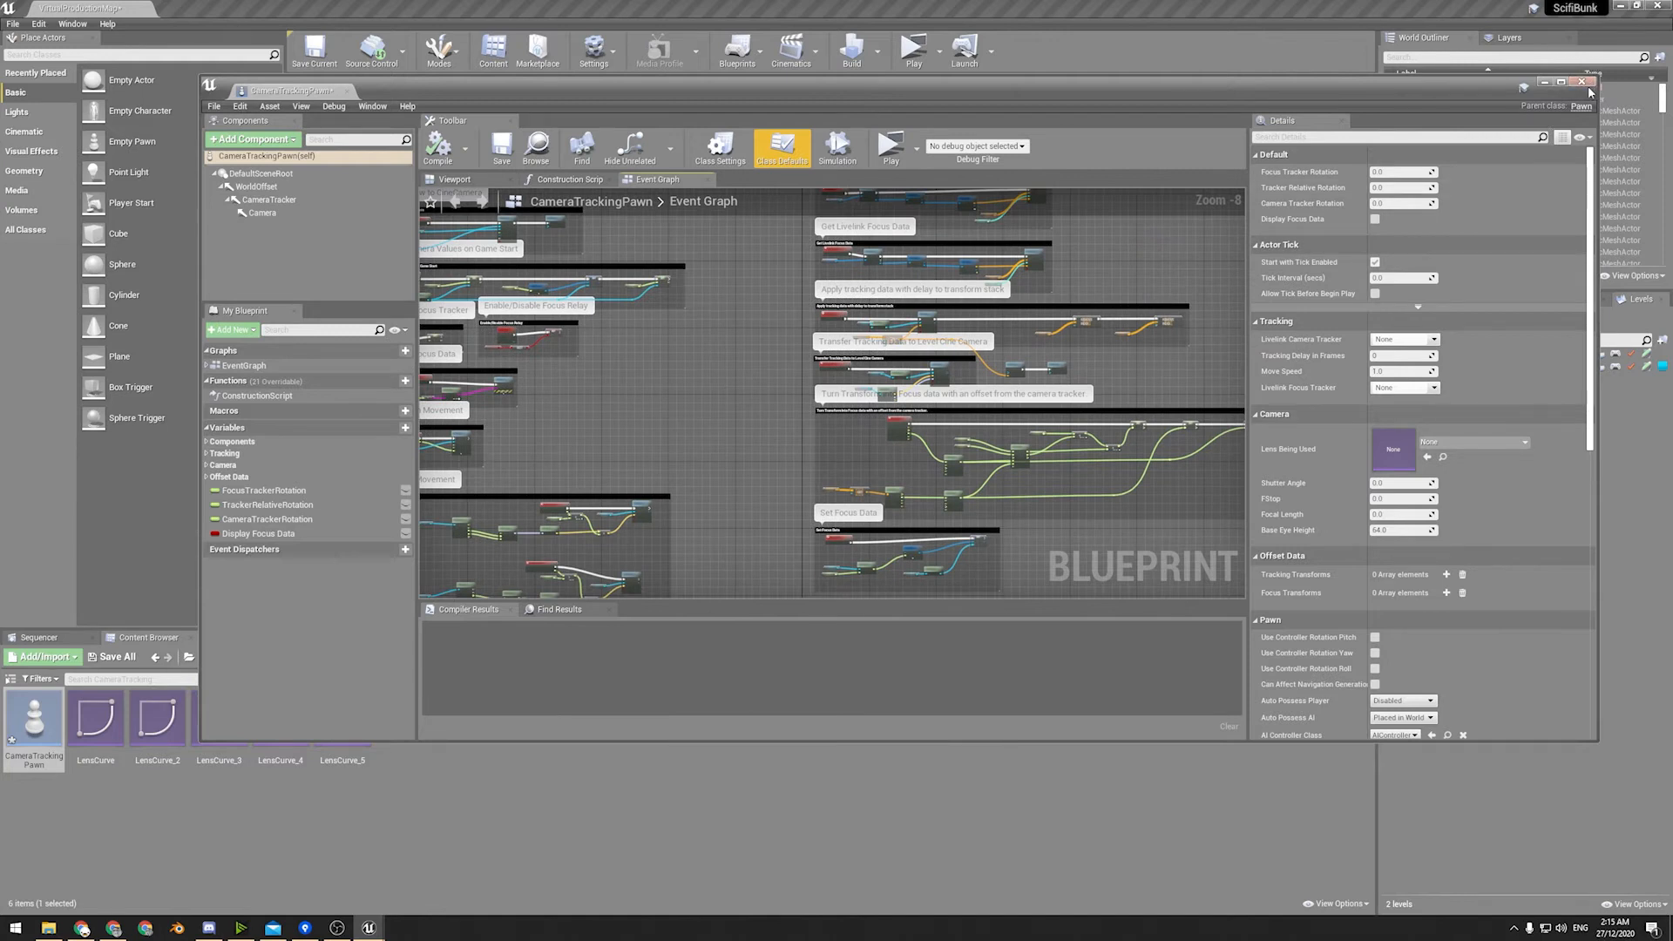
pyautogui.click(1582, 81)
# Open the BetterCameraTracker blueprint from the NewCmaeraTracking folder under Blueprints.
pyautogui.click(279, 659)
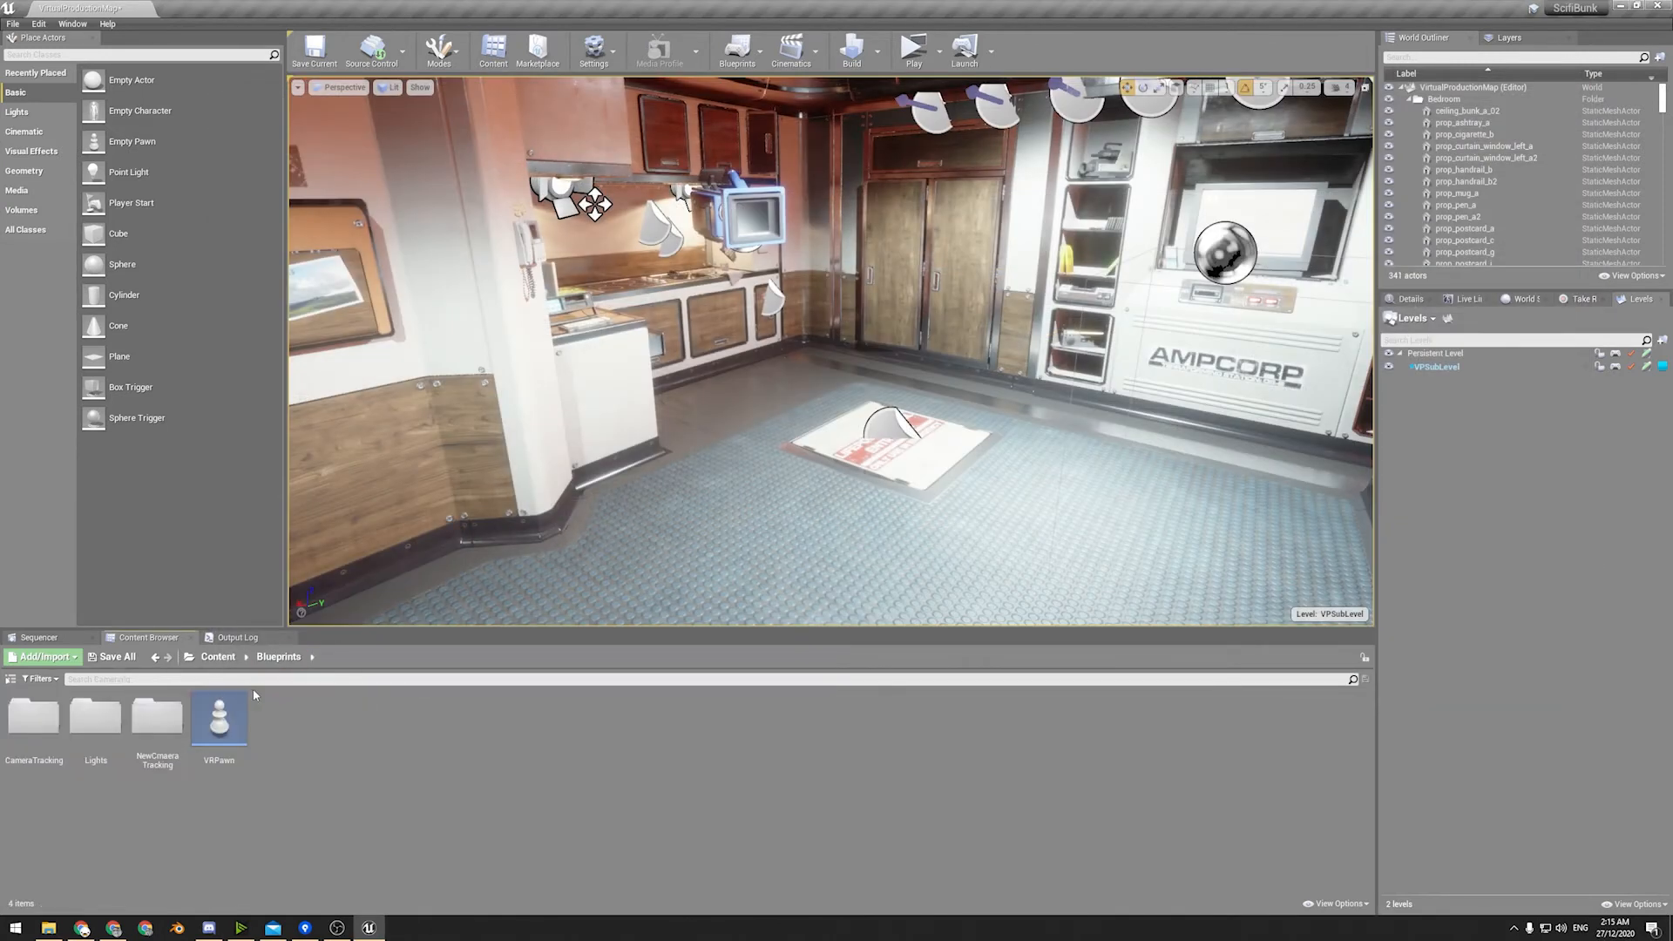
pyautogui.click(166, 739)
pyautogui.doubleClick(166, 739)
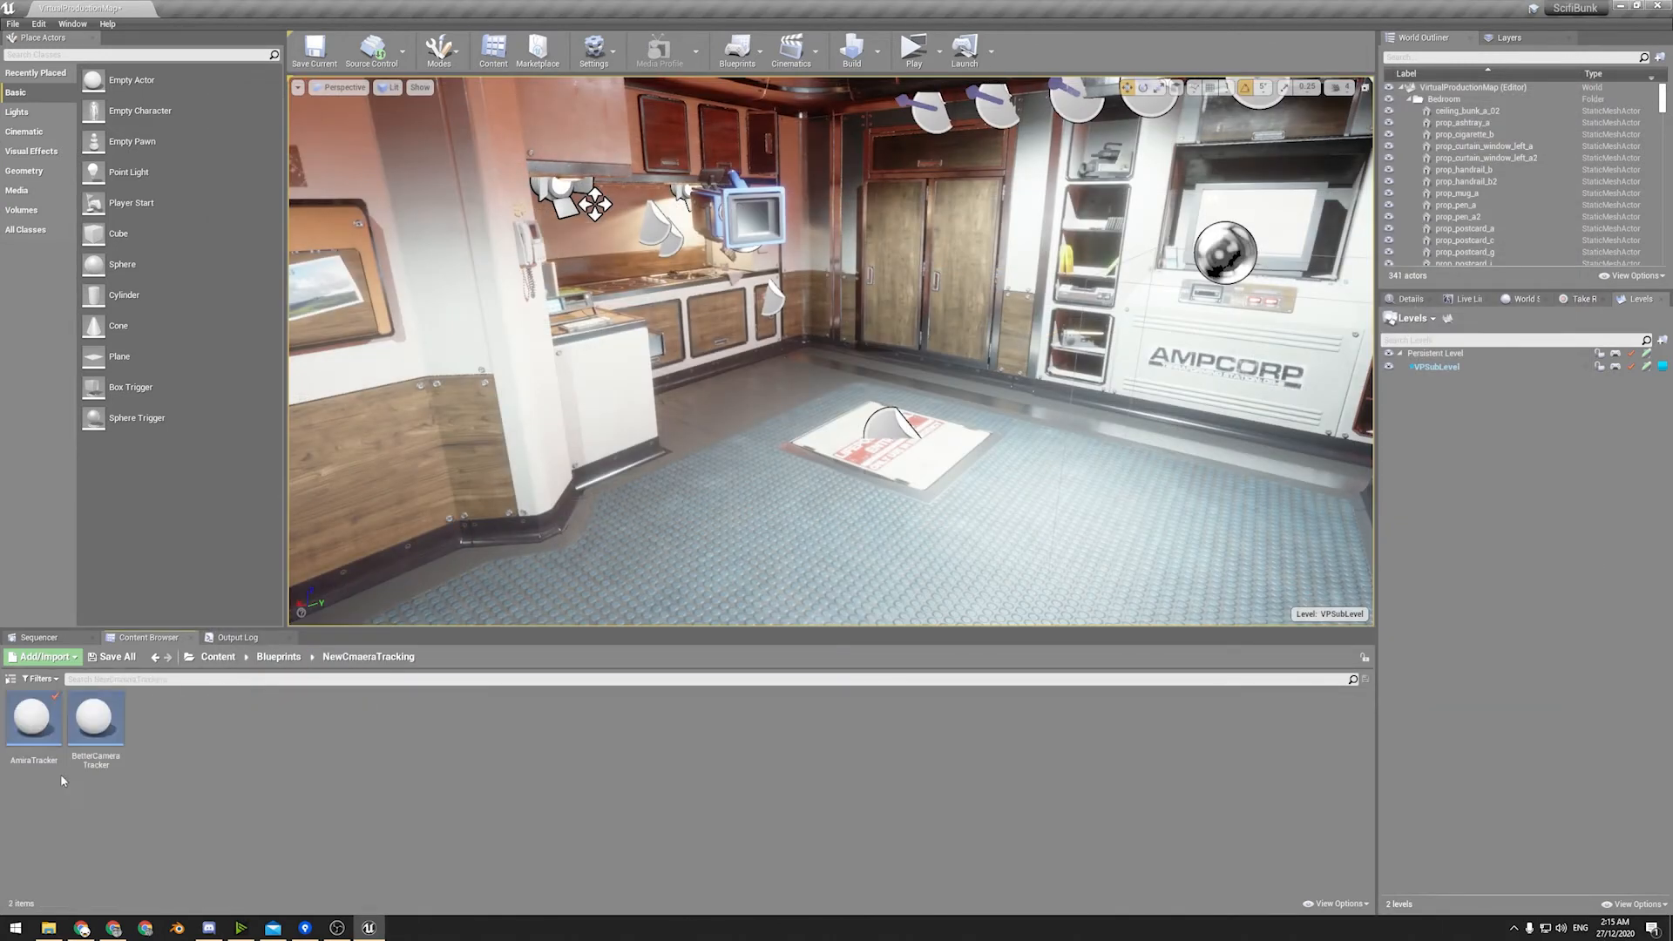
pyautogui.doubleClick(112, 753)
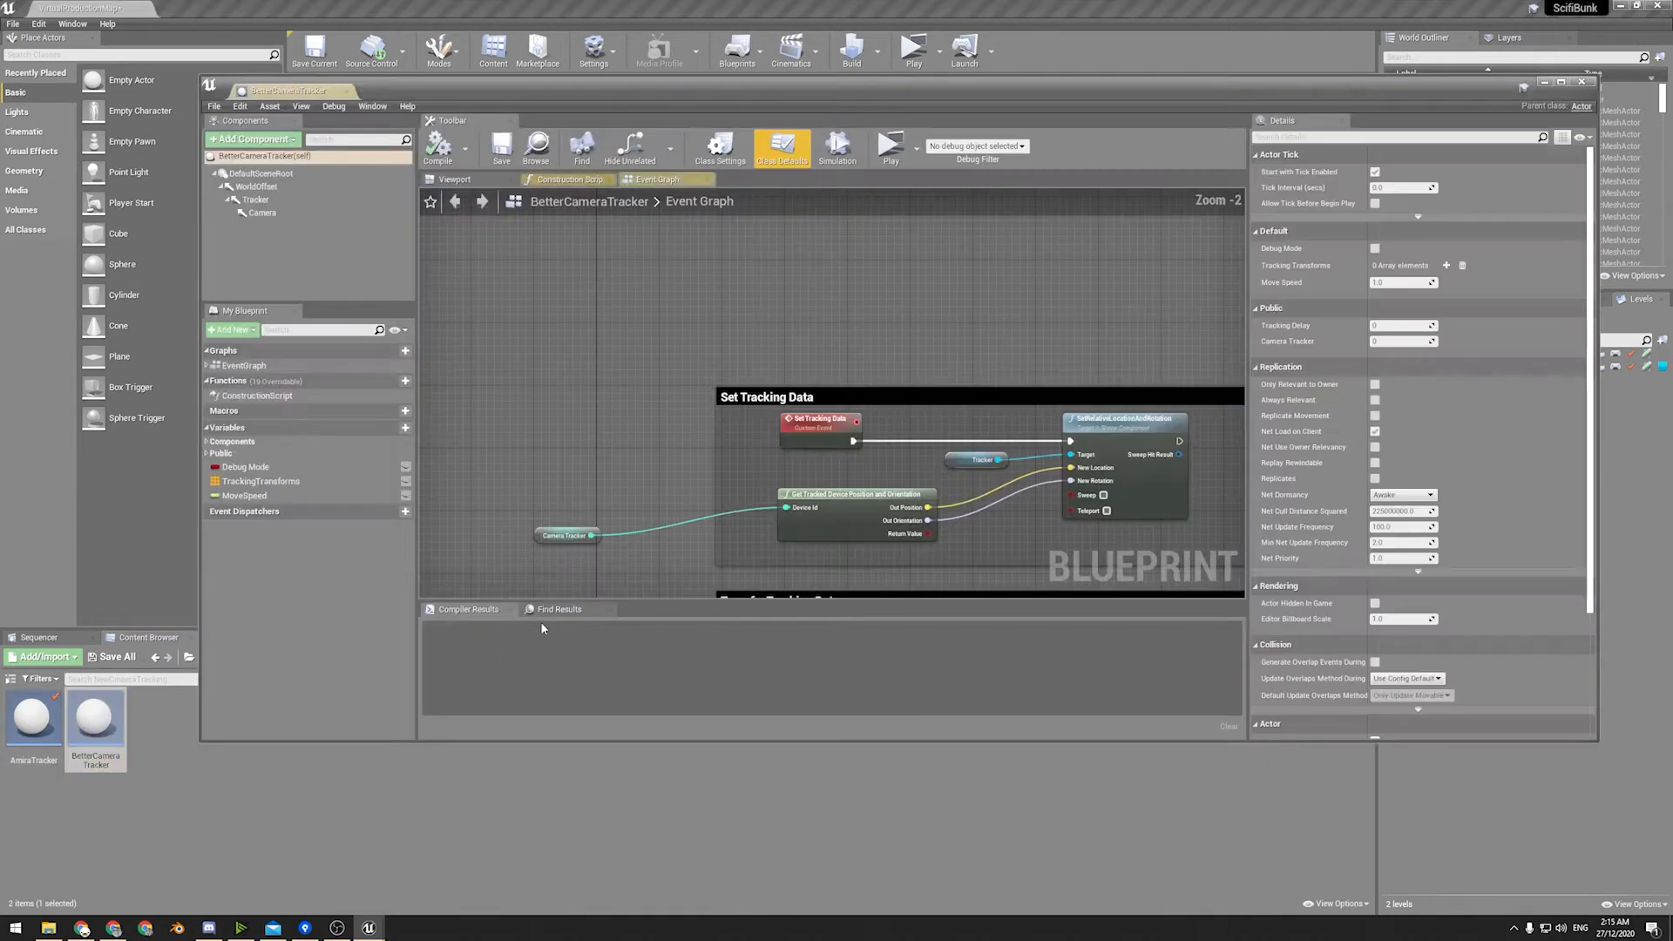
# Examine BetterCameraTracker's event graph, including its tracking data transfer, movement and frame delay sections, and close the blueprint.
pyautogui.moveTo(665, 436); pyautogui.dragTo(504, 254, button='right')
pyautogui.scroll(-2, 503, 255)
pyautogui.moveTo(537, 403); pyautogui.dragTo(966, 339, button='right')
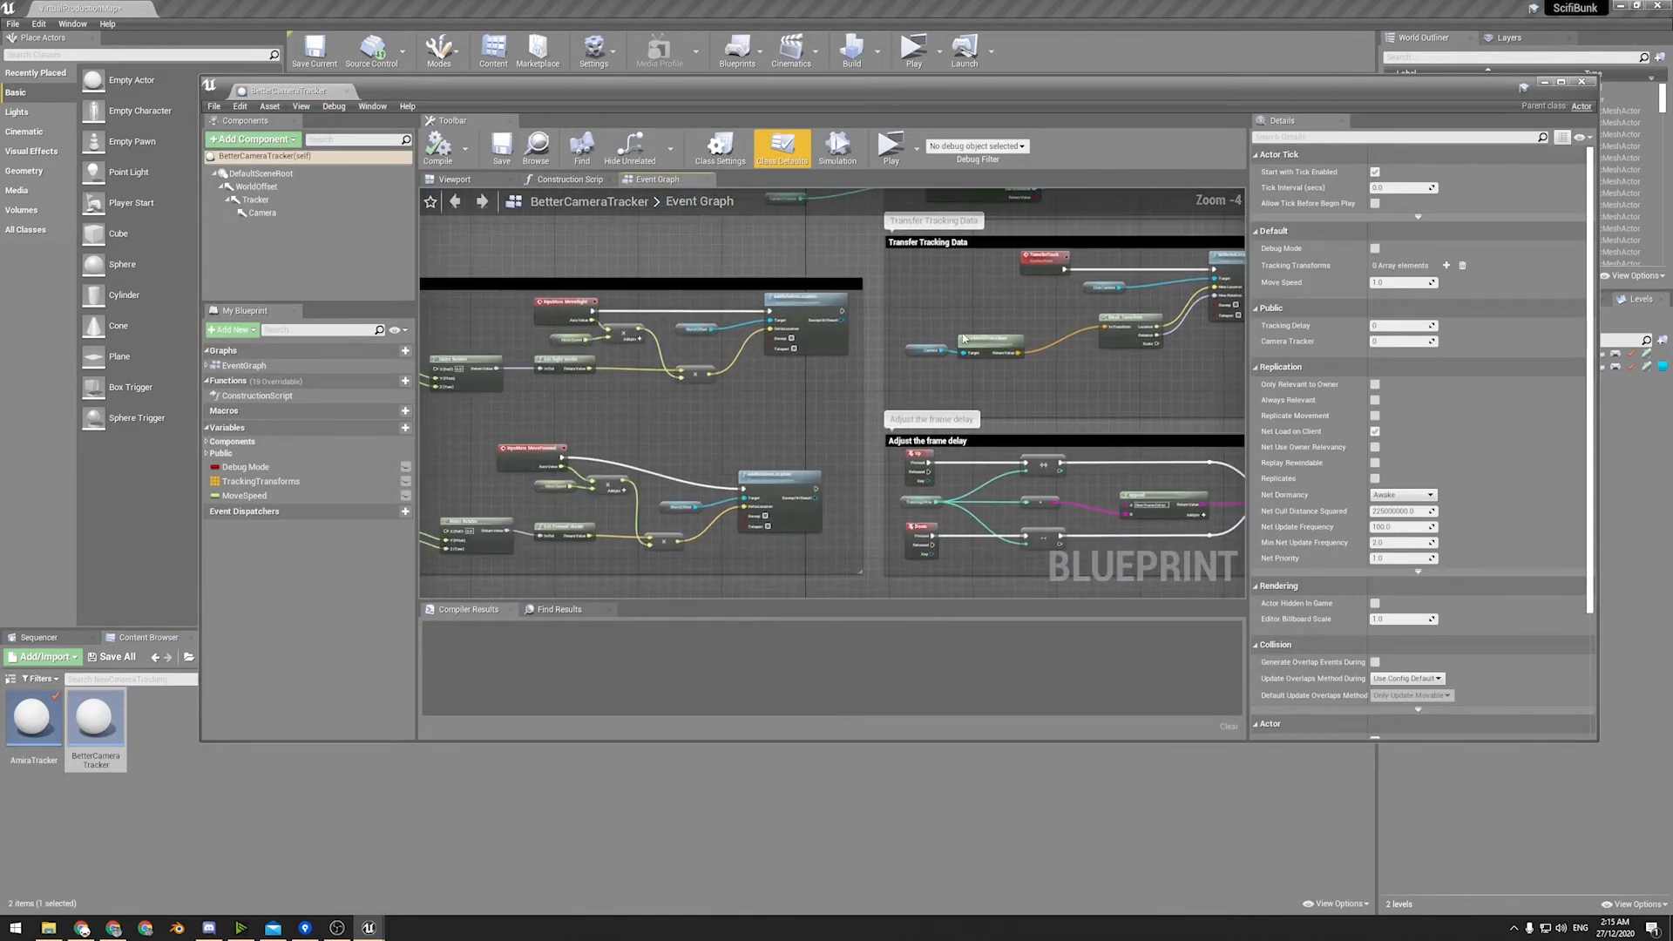
pyautogui.scroll(-3, 966, 337)
pyautogui.moveTo(893, 203); pyautogui.dragTo(667, 254, button='right')
pyautogui.moveTo(589, 351); pyautogui.dragTo(844, 478, button='right')
pyautogui.scroll(-1, 845, 476)
pyautogui.scroll(5, 840, 463)
pyautogui.moveTo(1091, 320); pyautogui.dragTo(420, 210, button='right')
pyautogui.moveTo(603, 384); pyautogui.dragTo(1210, 196, button='right')
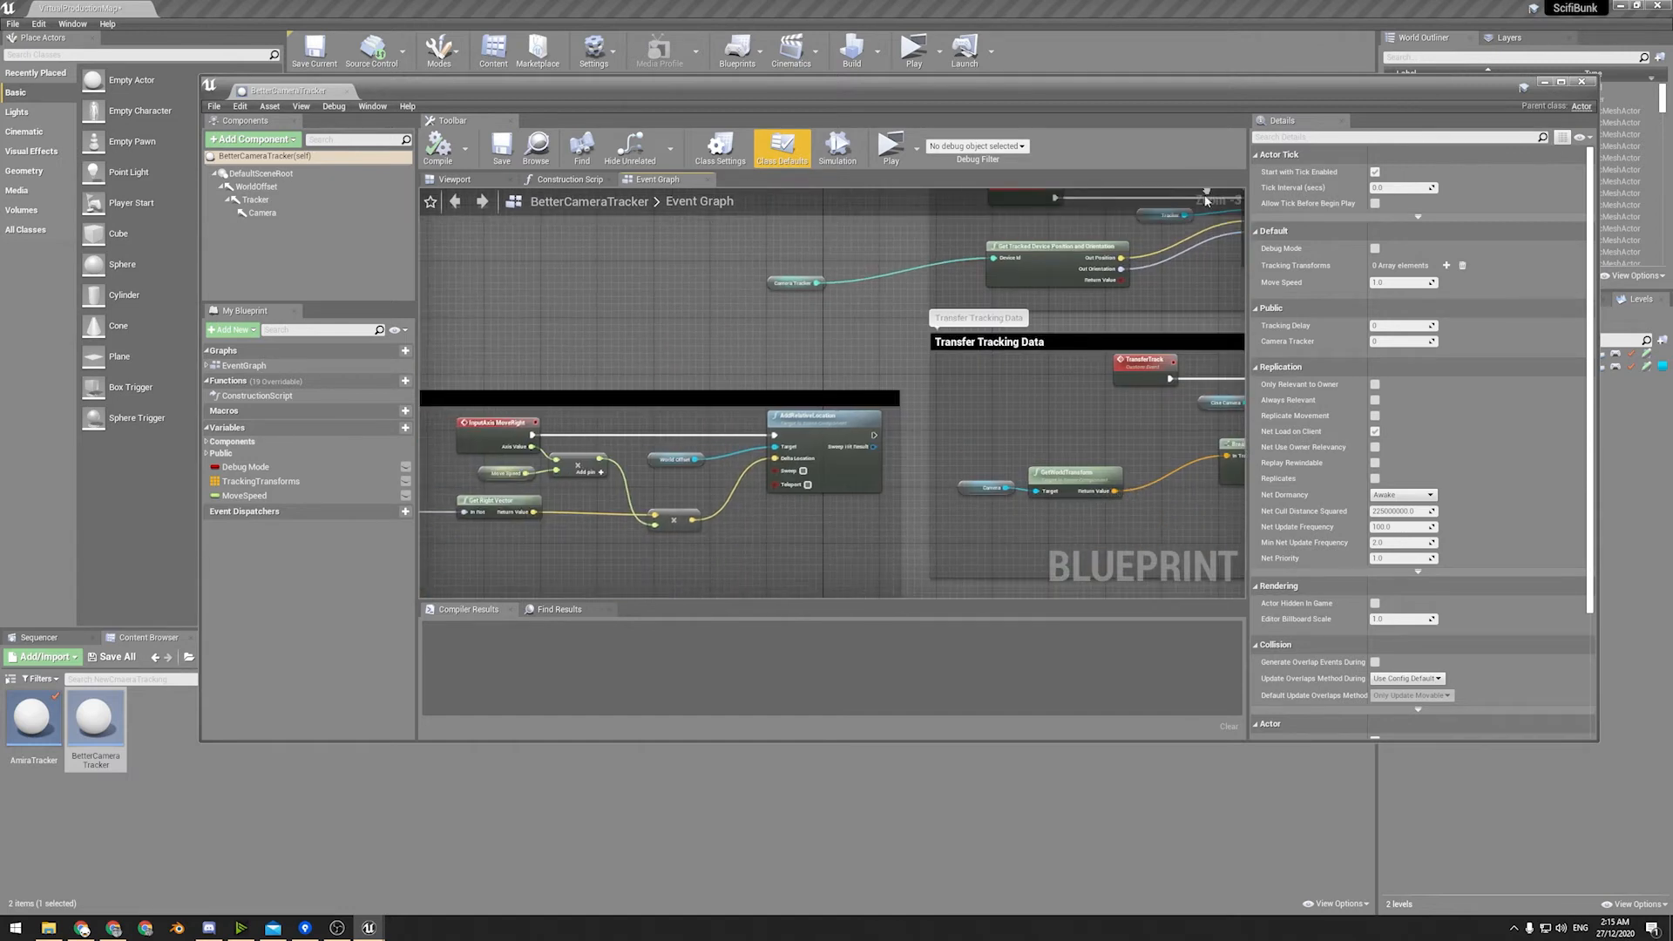
pyautogui.click(1582, 81)
# Open the AmiraTracker blueprint, examine its Live Link transform nodes and minimize its window.
pyautogui.doubleClick(27, 733)
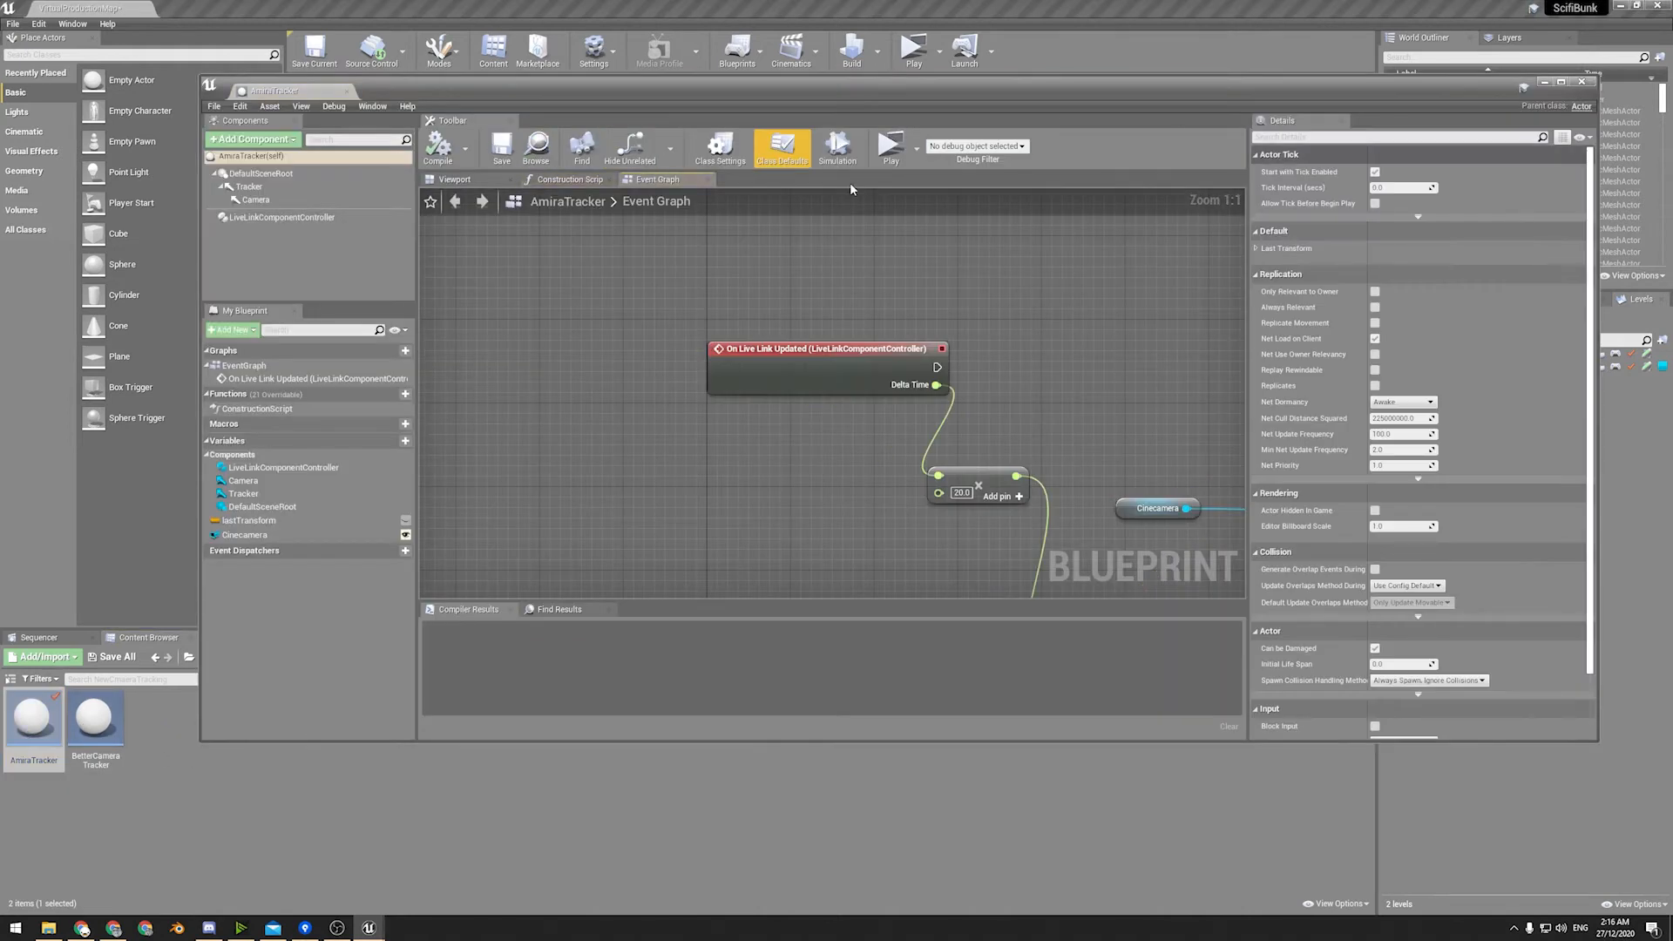
pyautogui.moveTo(758, 383); pyautogui.dragTo(568, 315, button='right')
pyautogui.moveTo(907, 382); pyautogui.dragTo(672, 283, button='right')
pyautogui.scroll(-3, 769, 370)
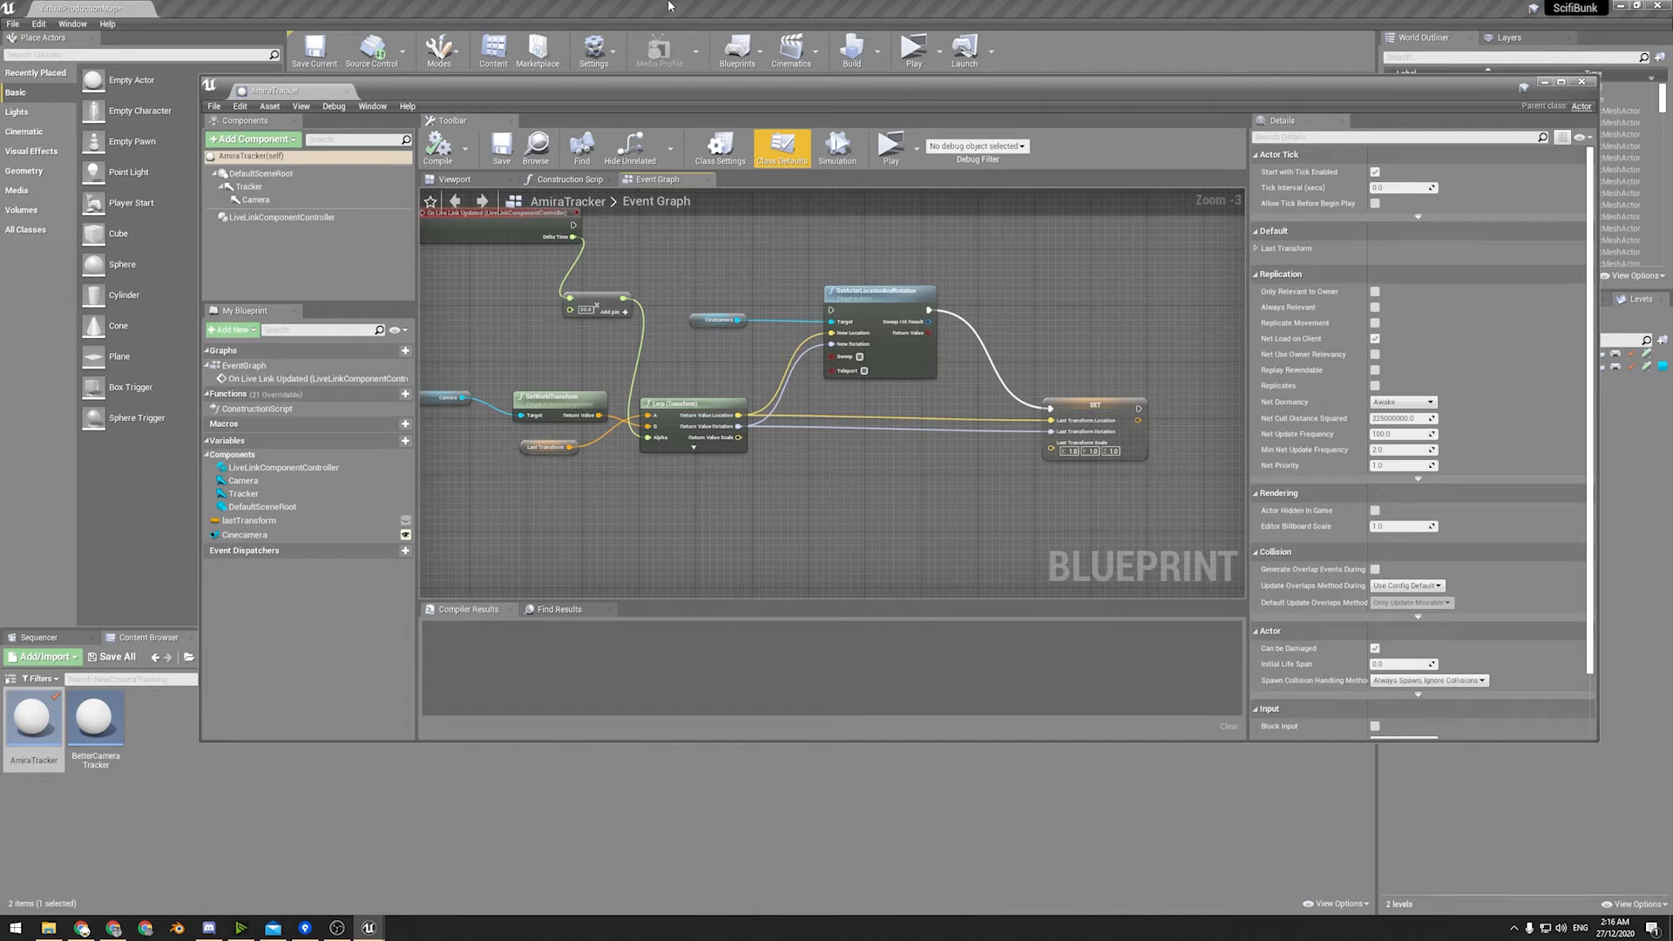
pyautogui.click(1544, 81)
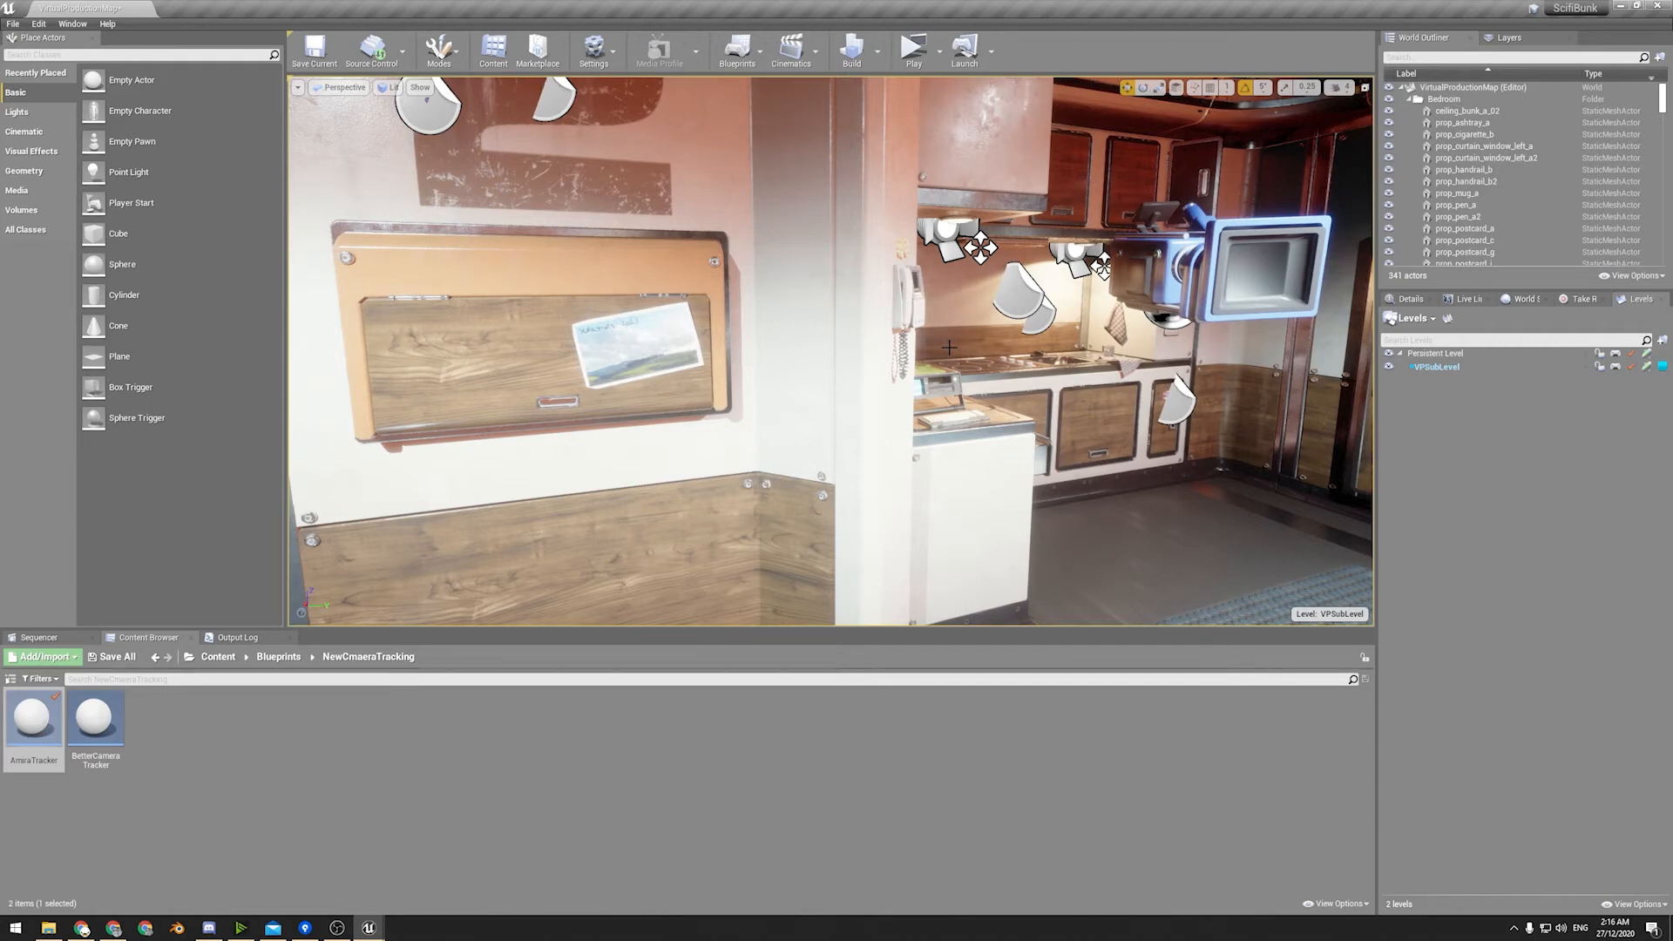
# Search the level's actors for "of", select CameraOffset, clear the search and frame the actor in the viewport.
pyautogui.moveTo(1081, 341); pyautogui.dragTo(1028, 318, button='right')
pyautogui.moveTo(830, 351); pyautogui.dragTo(457, 418, button='right')
pyautogui.moveTo(1077, 348); pyautogui.dragTo(1246, 375, button='right')
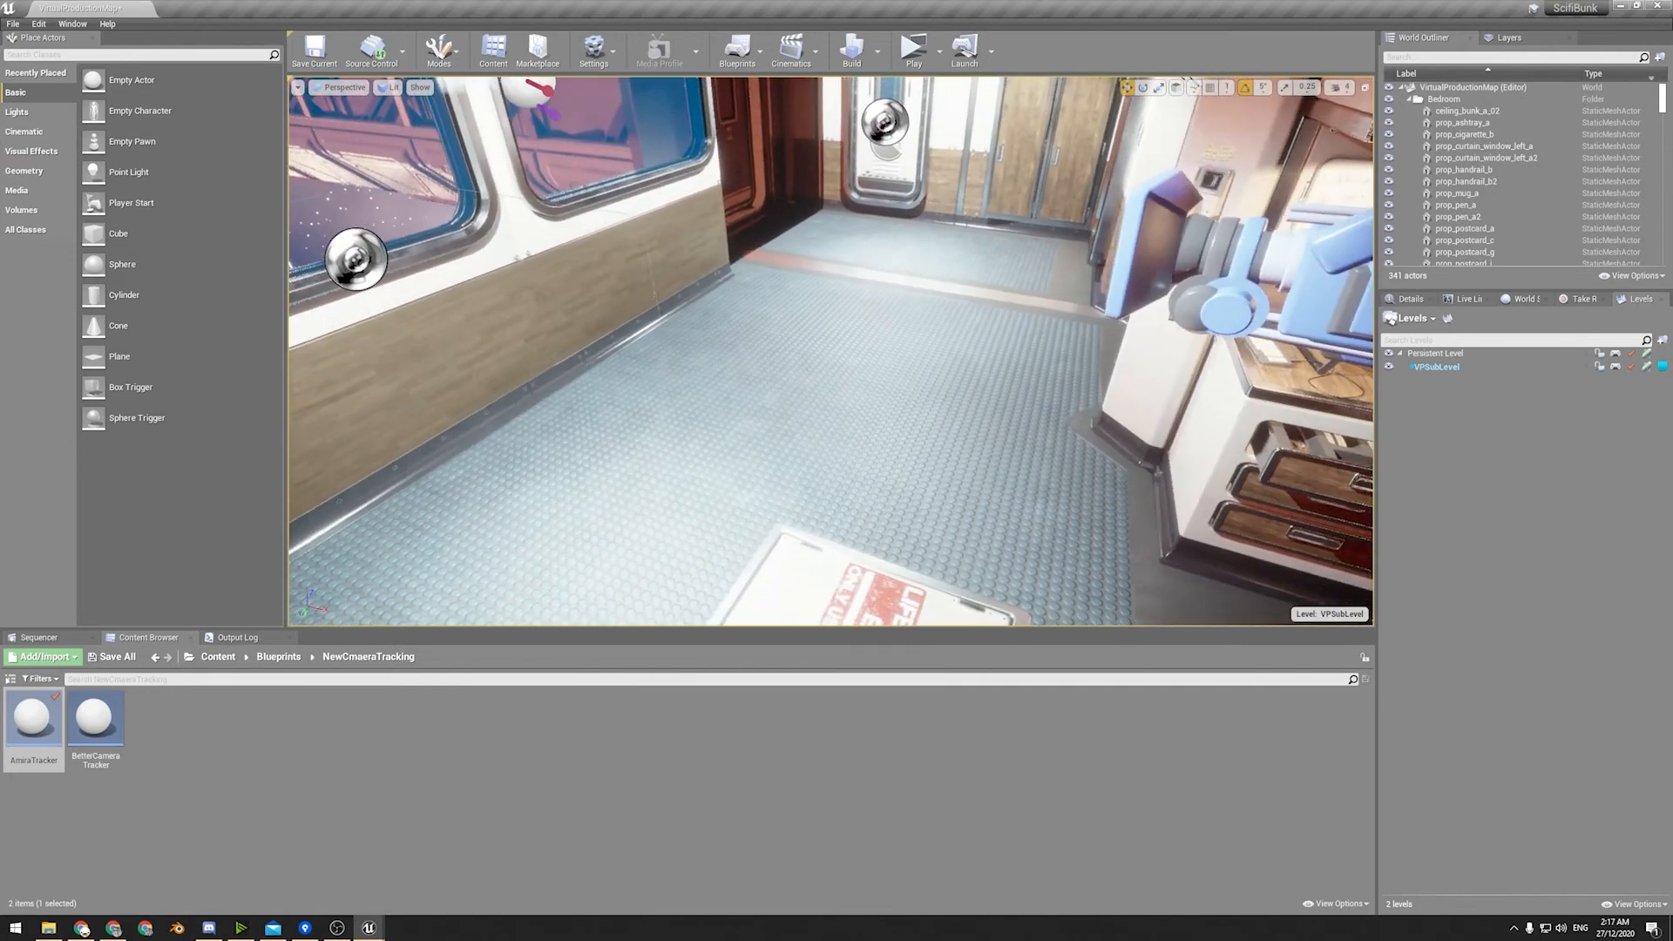
pyautogui.scroll(-10, 1525, 170)
pyautogui.click(1485, 56)
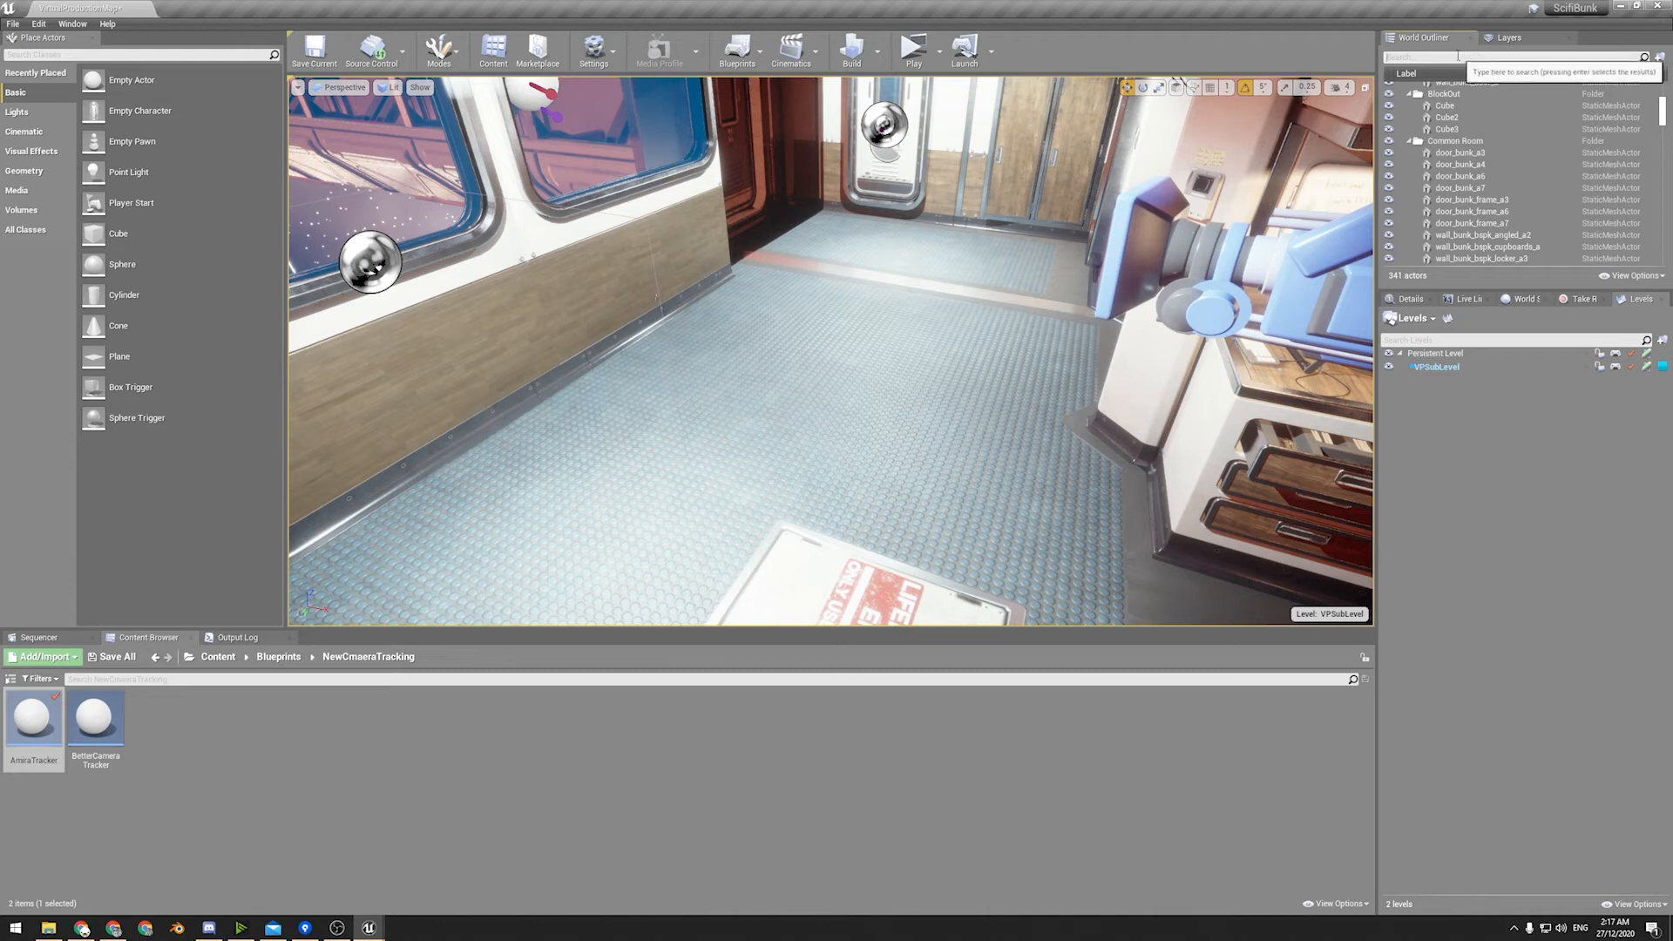
pyautogui.write('of')
pyautogui.click(1476, 99)
pyautogui.click(1639, 57)
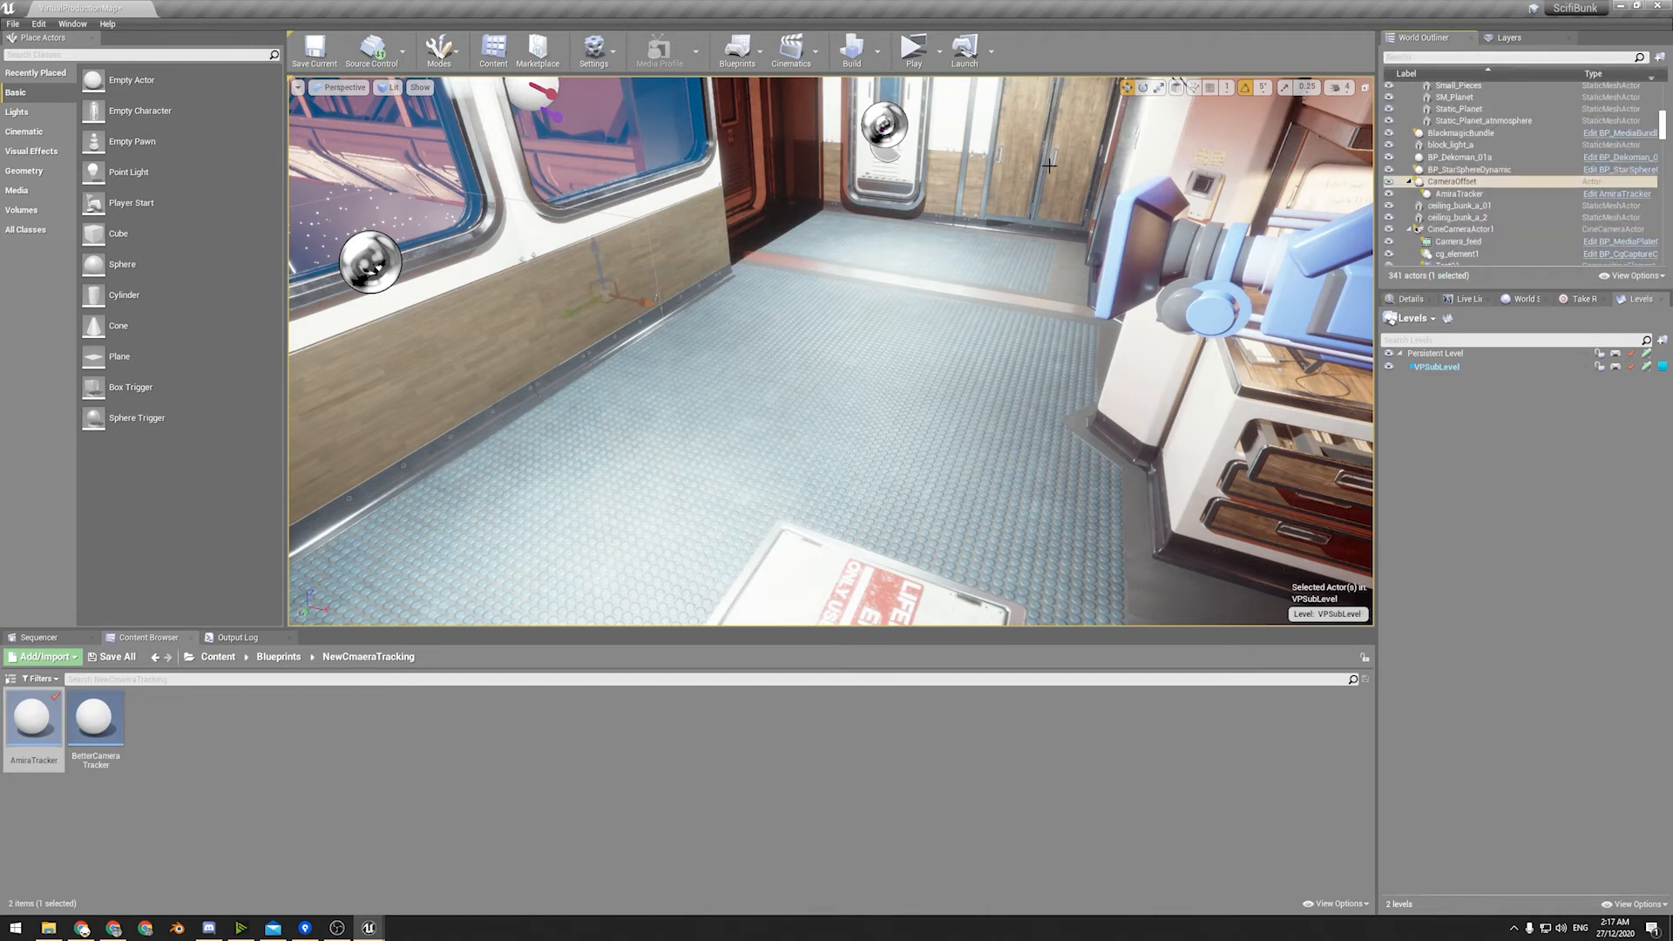
pyautogui.press('f')
pyautogui.moveTo(1273, 268)
pyautogui.mouseDown(button='right')
pyautogui.moveTo(1228, 271)
pyautogui.moveTo(1333, 292)
pyautogui.moveTo(1254, 261)
pyautogui.moveTo(1265, 272)
pyautogui.mouseUp(button='right')
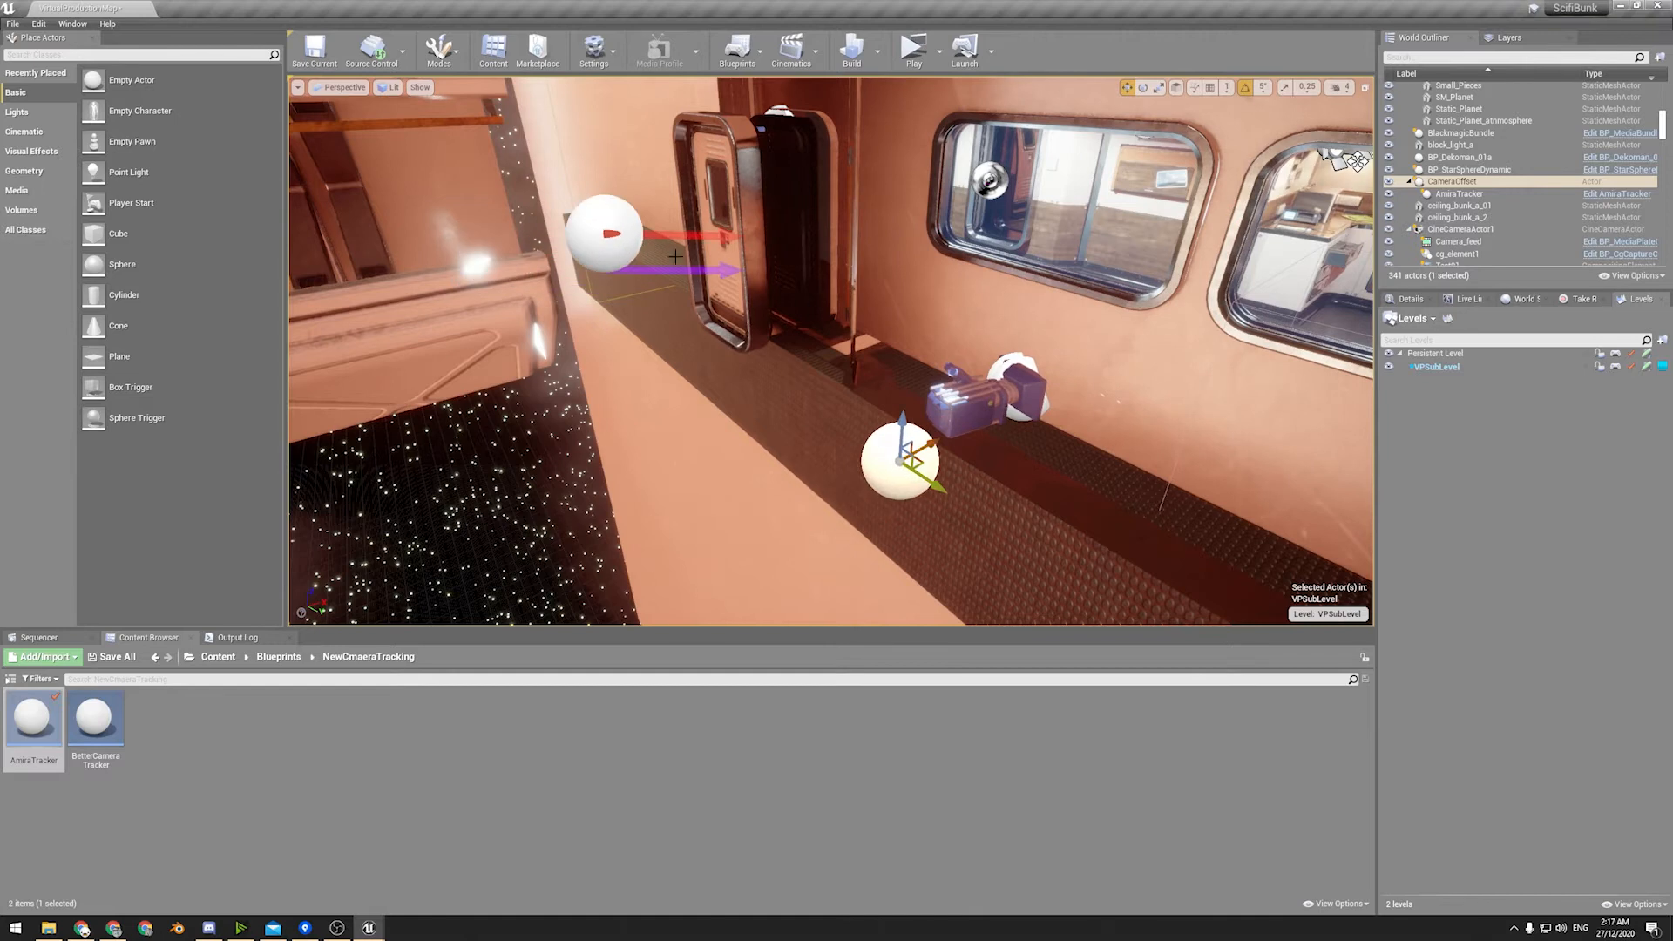
# Select the AmiraTracker sphere in the viewport and bring its blueprint back up.
pyautogui.click(616, 227)
pyautogui.doubleClick(32, 721)
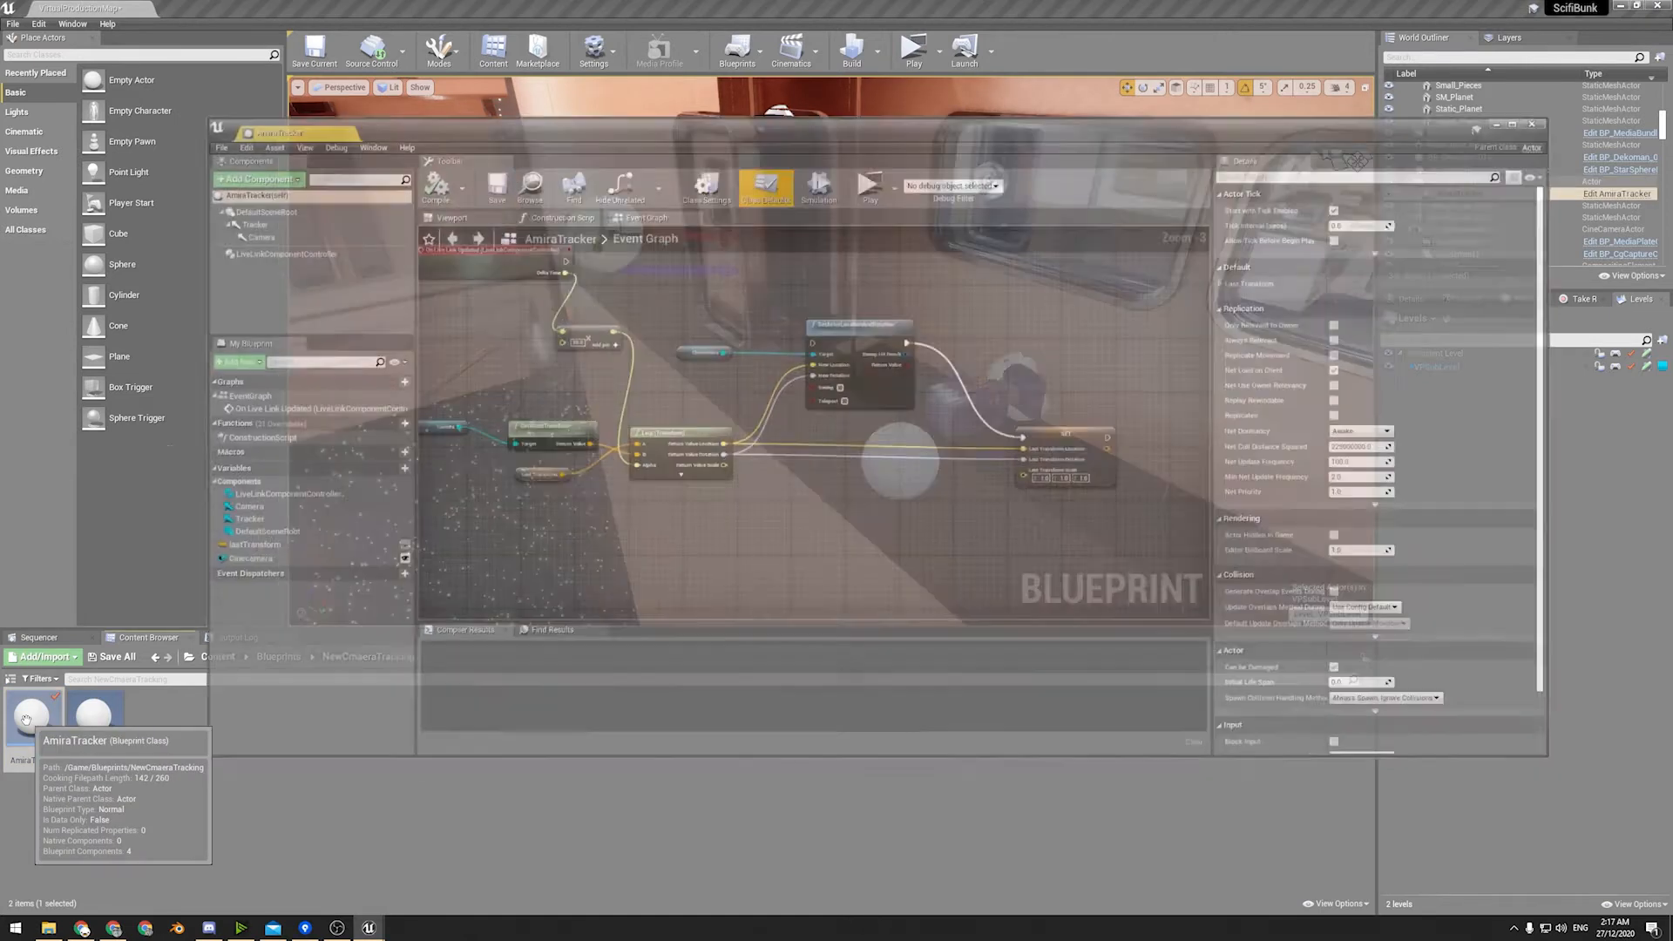
# Select LiveLinkComponentController and expand its component tick, Live Link subject and Transform Role settings for review.
pyautogui.click(281, 217)
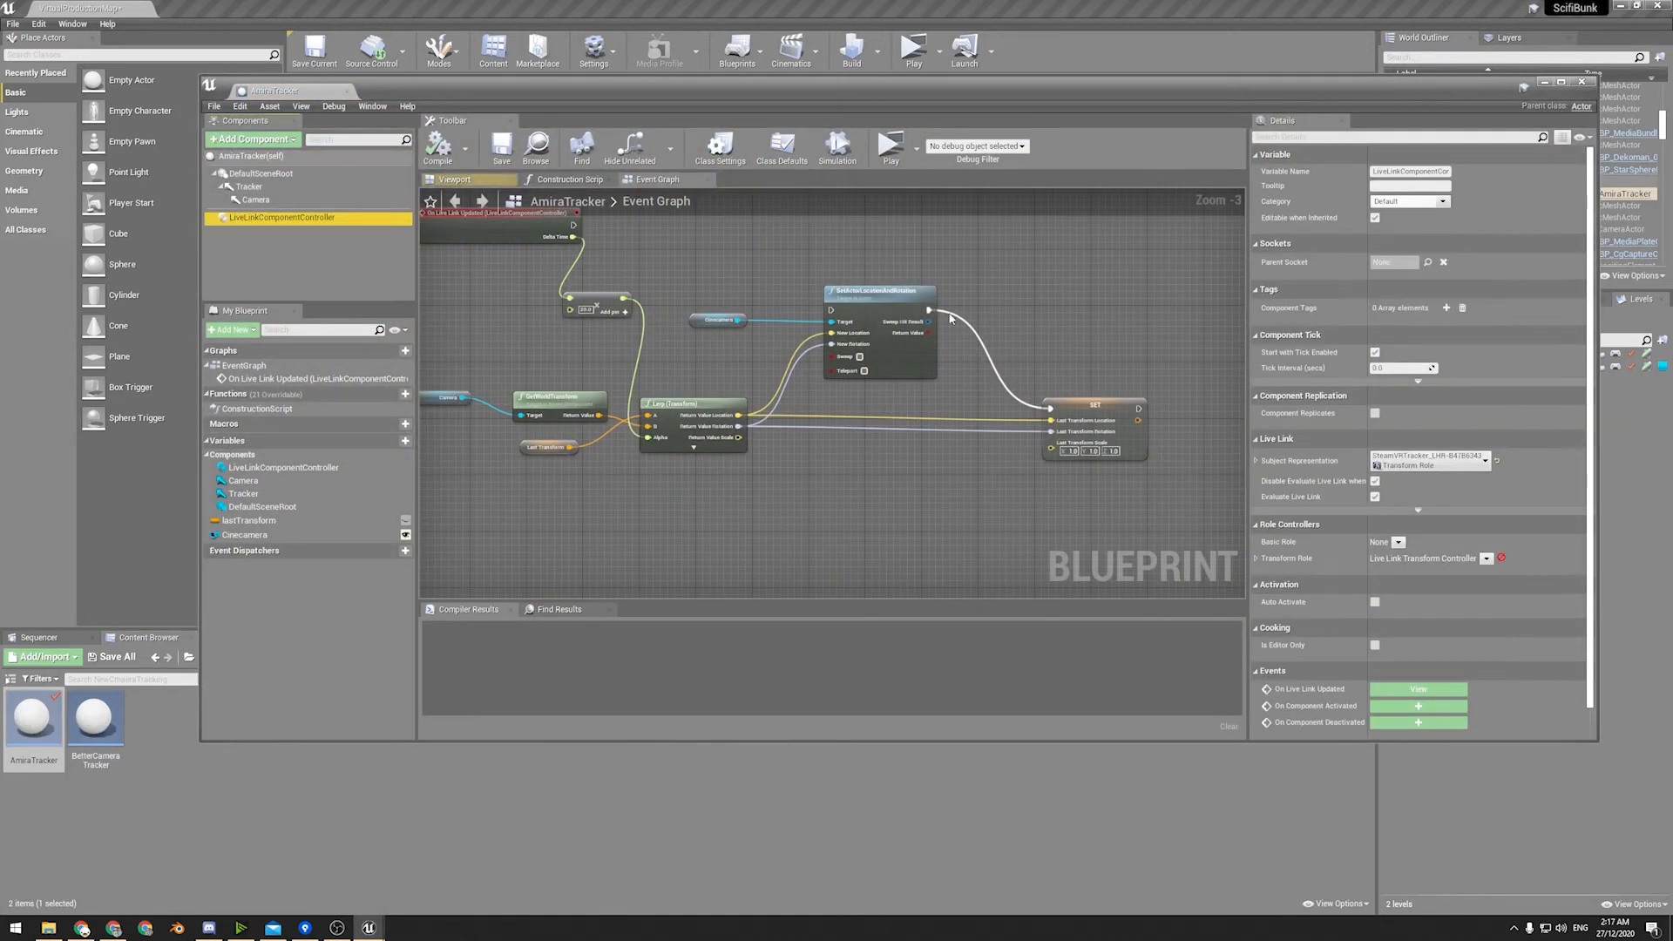
pyautogui.click(1418, 510)
pyautogui.click(1418, 534)
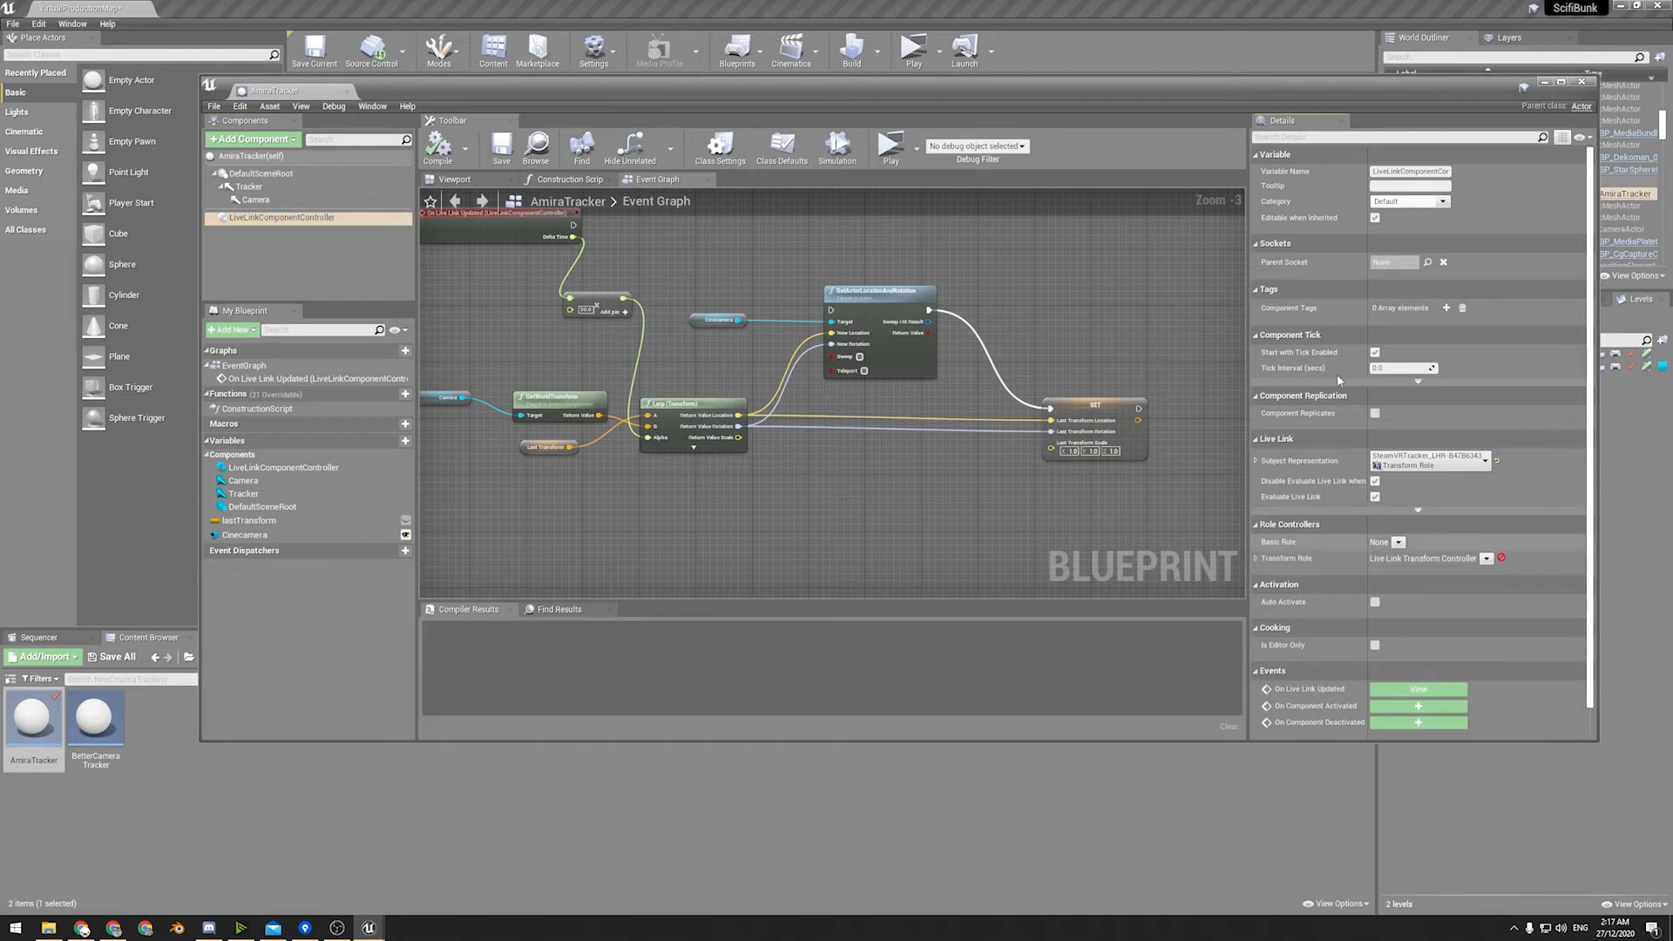
pyautogui.click(1413, 382)
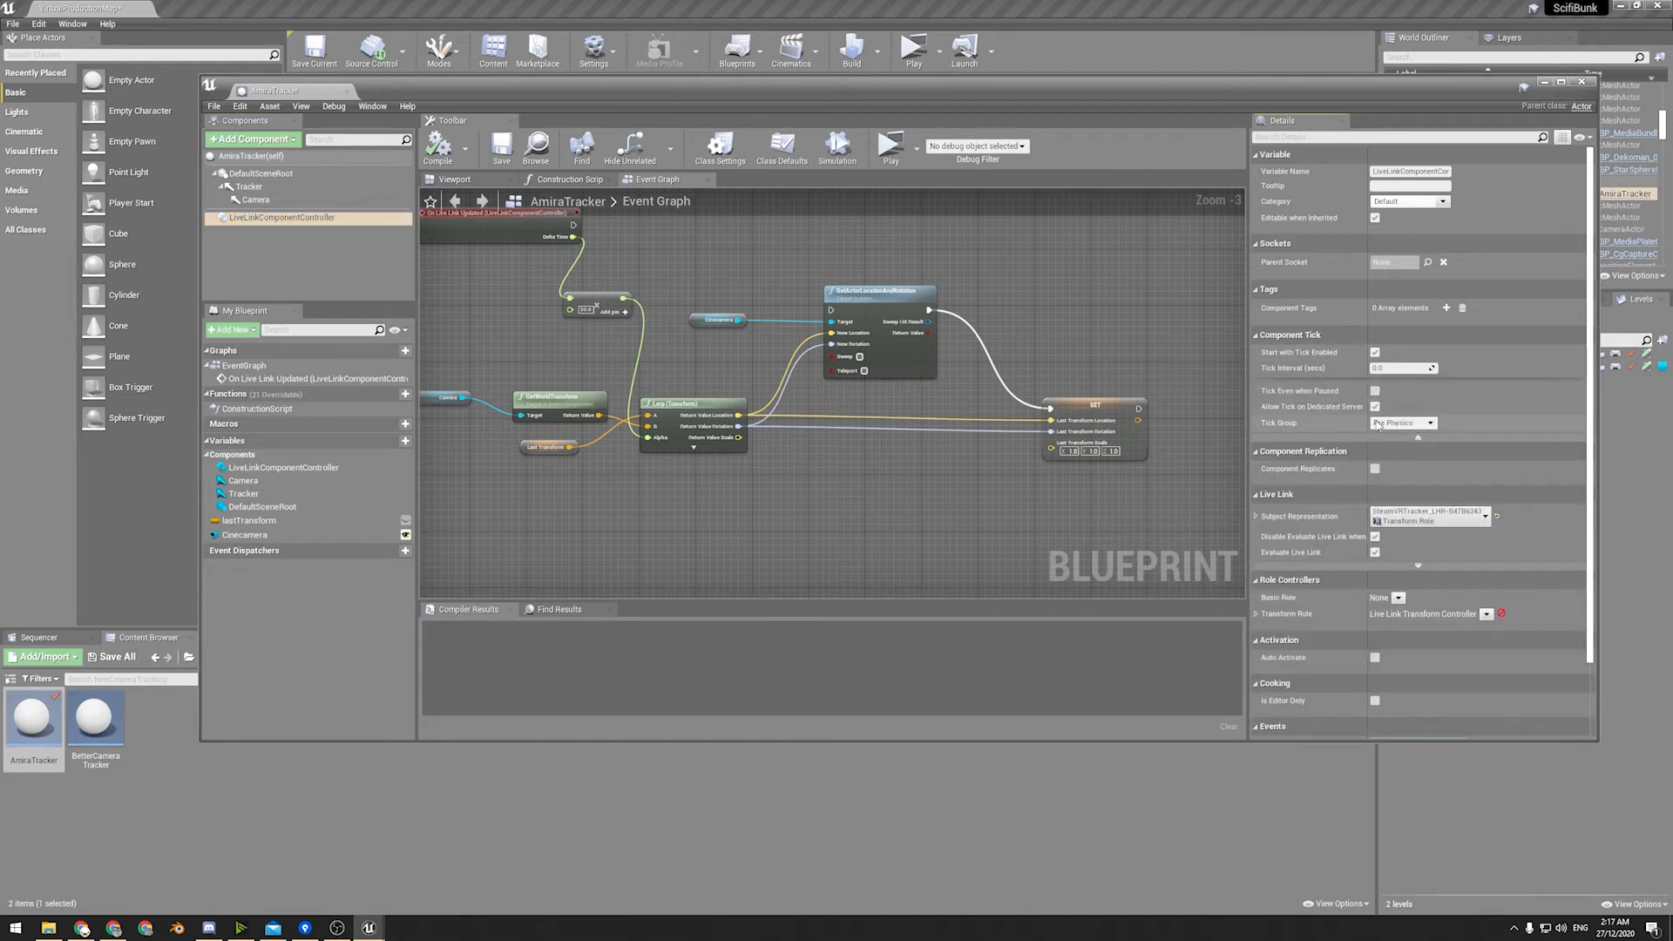
pyautogui.click(1255, 517)
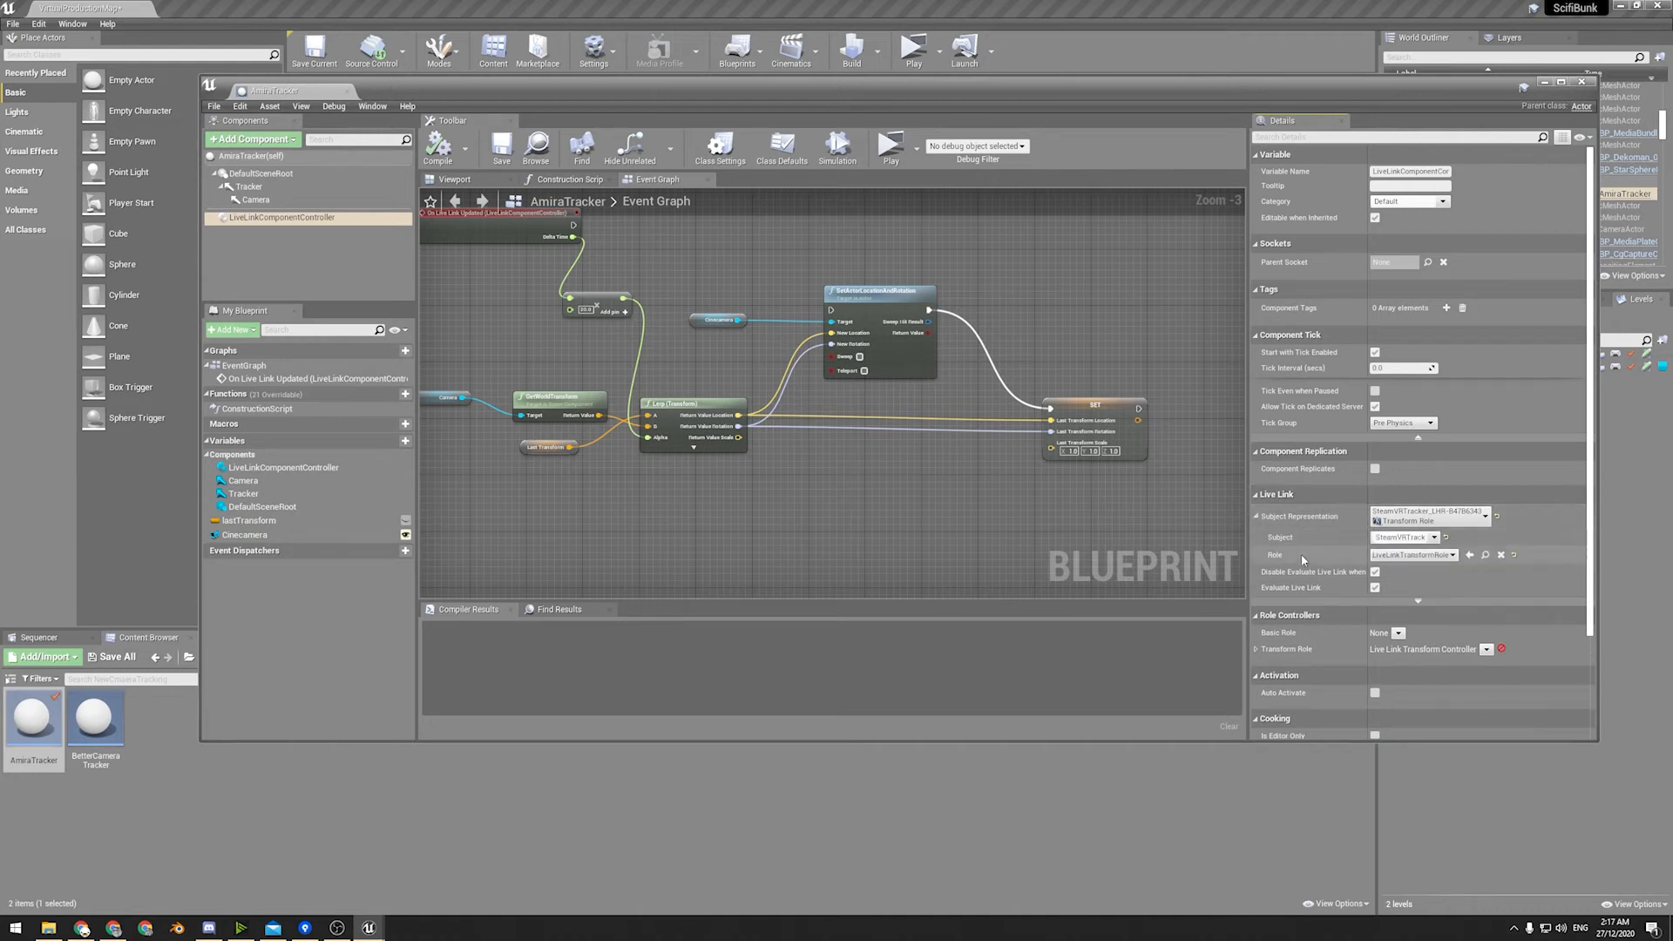
pyautogui.click(1335, 601)
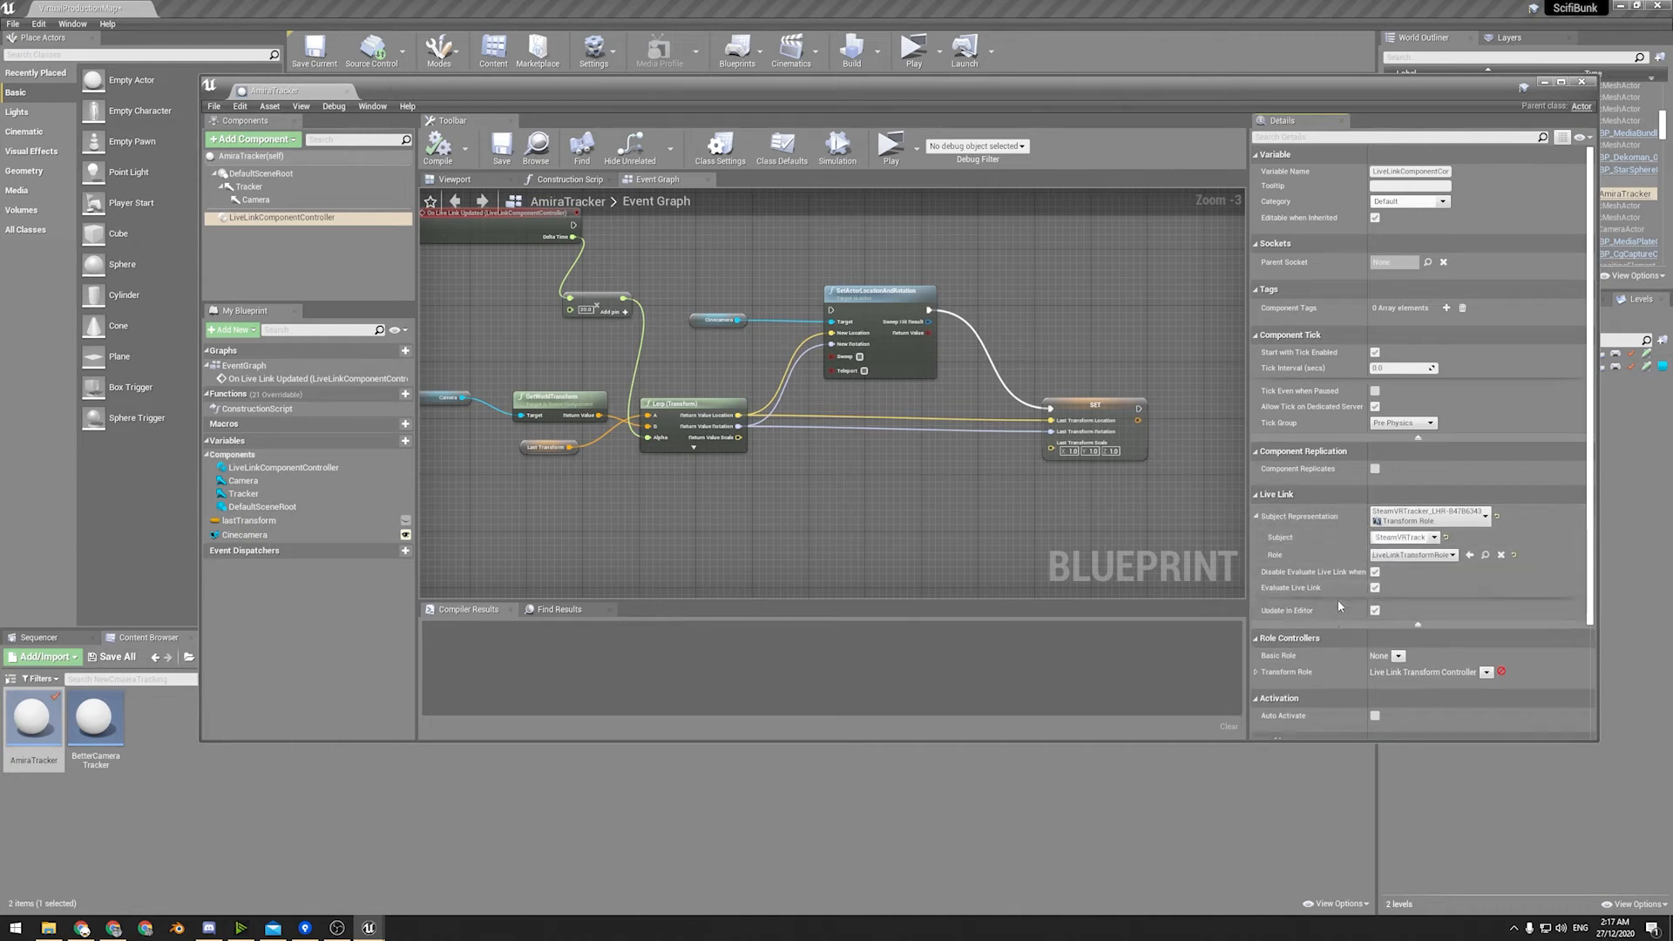
pyautogui.scroll(-3, 1336, 599)
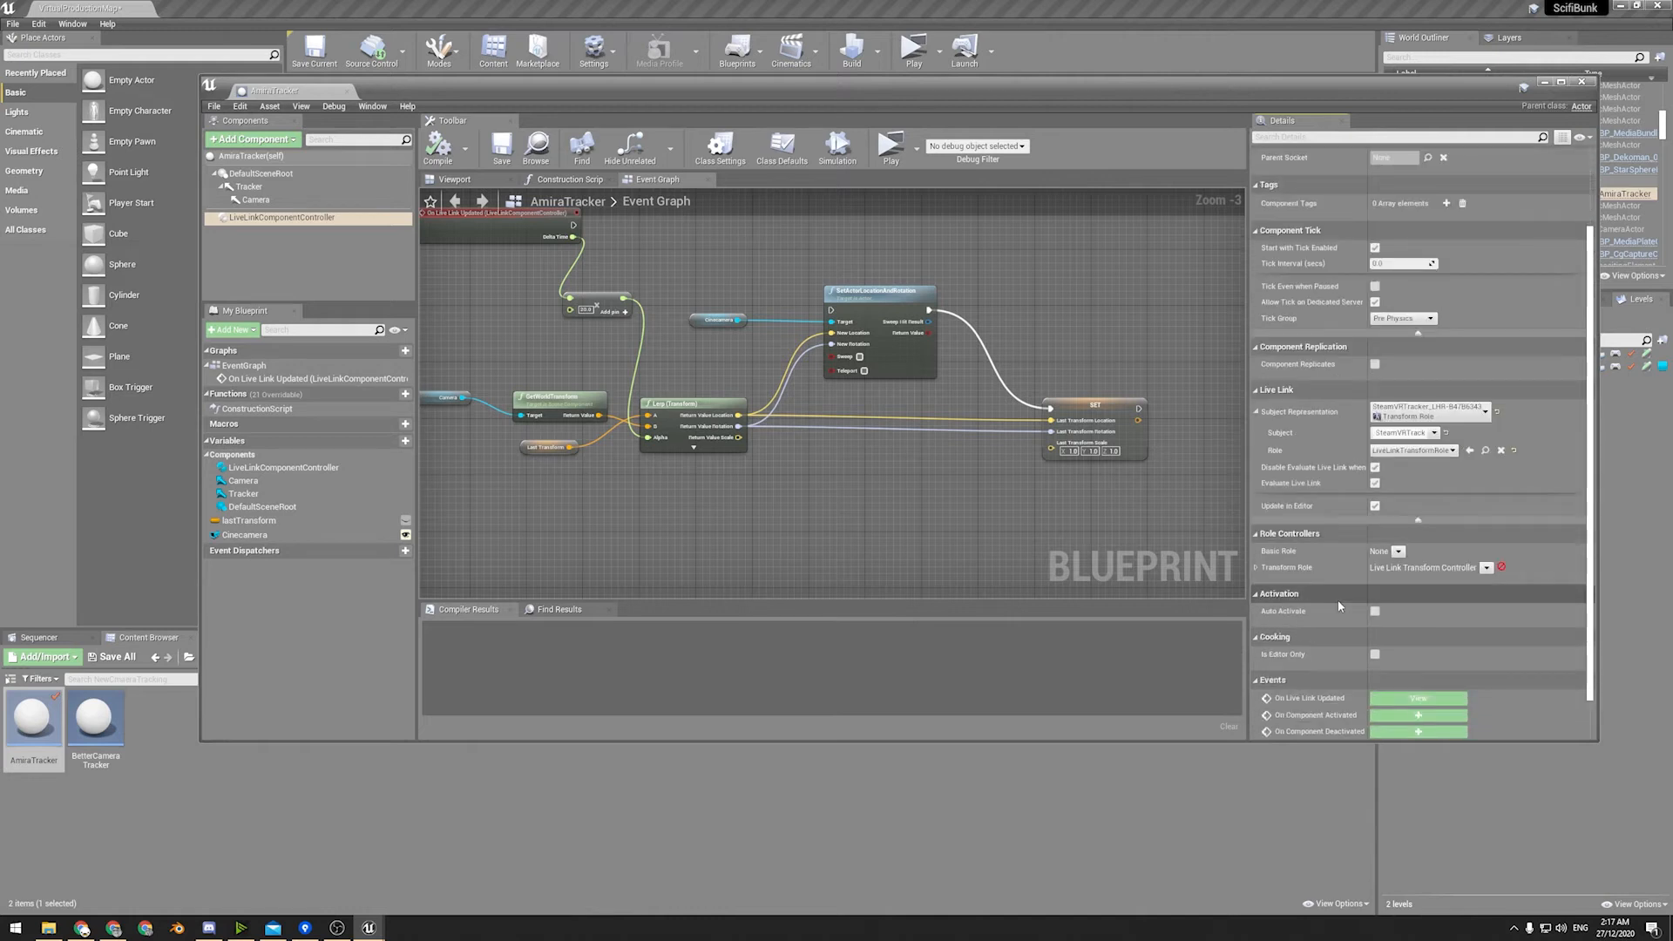
pyautogui.click(1256, 568)
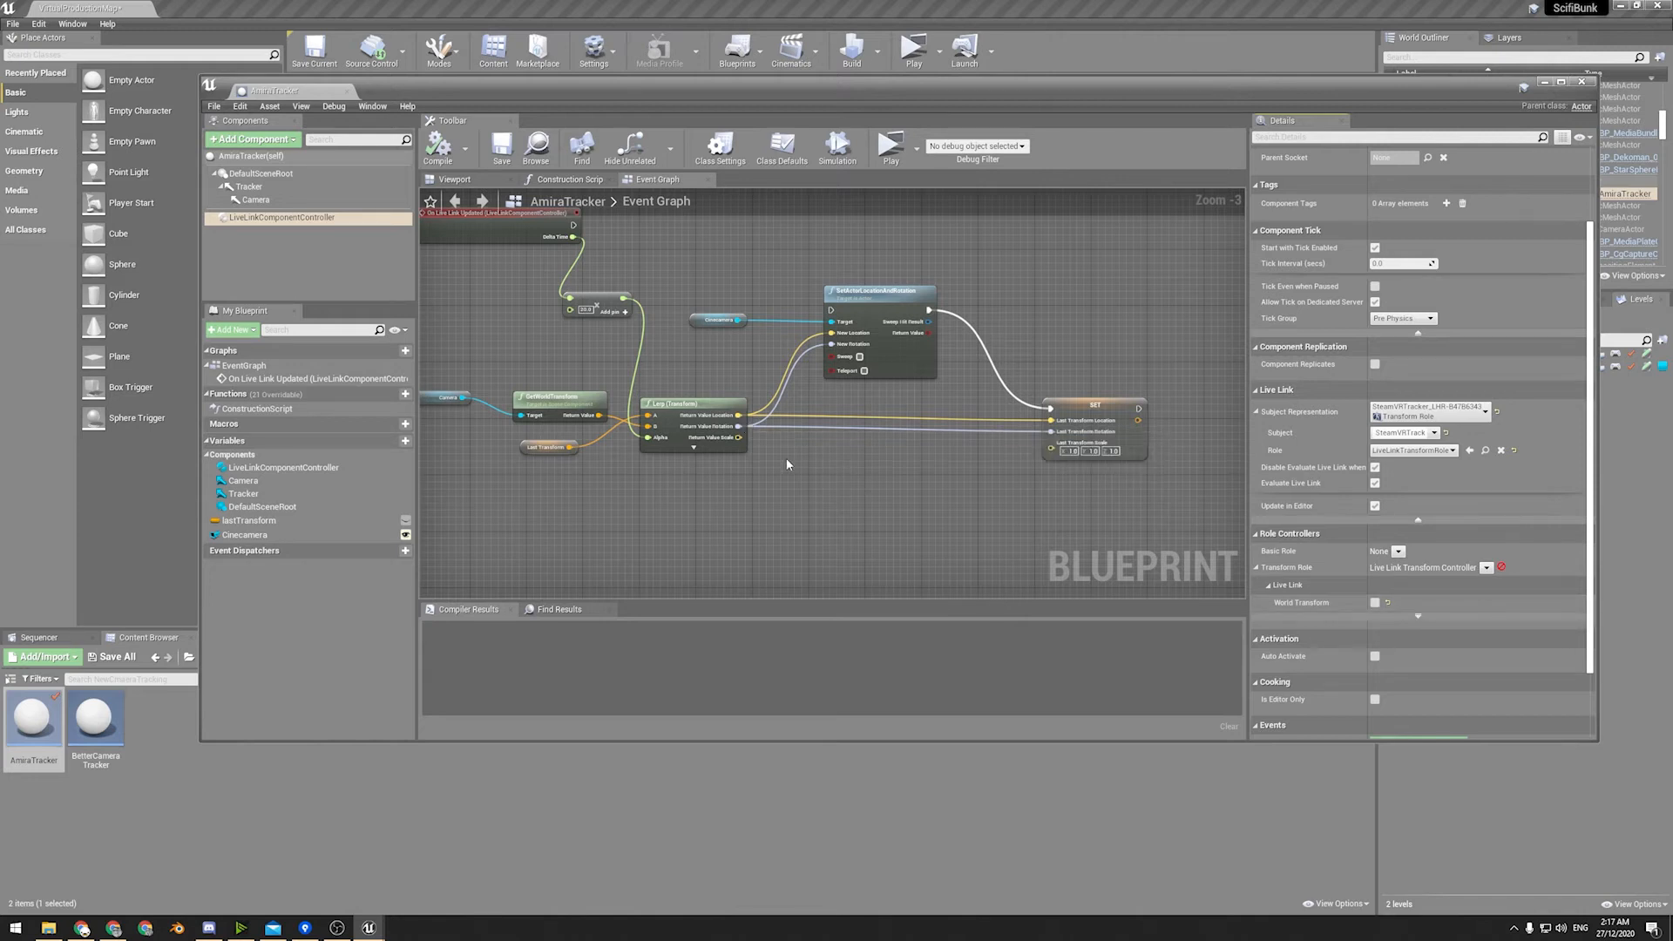
# Examine the On Live Link Updated event node and the LiveLinkComponentController's event settings.
pyautogui.moveTo(792, 437); pyautogui.dragTo(906, 520, button='right')
pyautogui.moveTo(828, 406); pyautogui.dragTo(752, 388, button='right')
pyautogui.moveTo(529, 291); pyautogui.dragTo(472, 319)
pyautogui.scroll(3, 478, 347)
pyautogui.moveTo(477, 347); pyautogui.dragTo(690, 451, button='right')
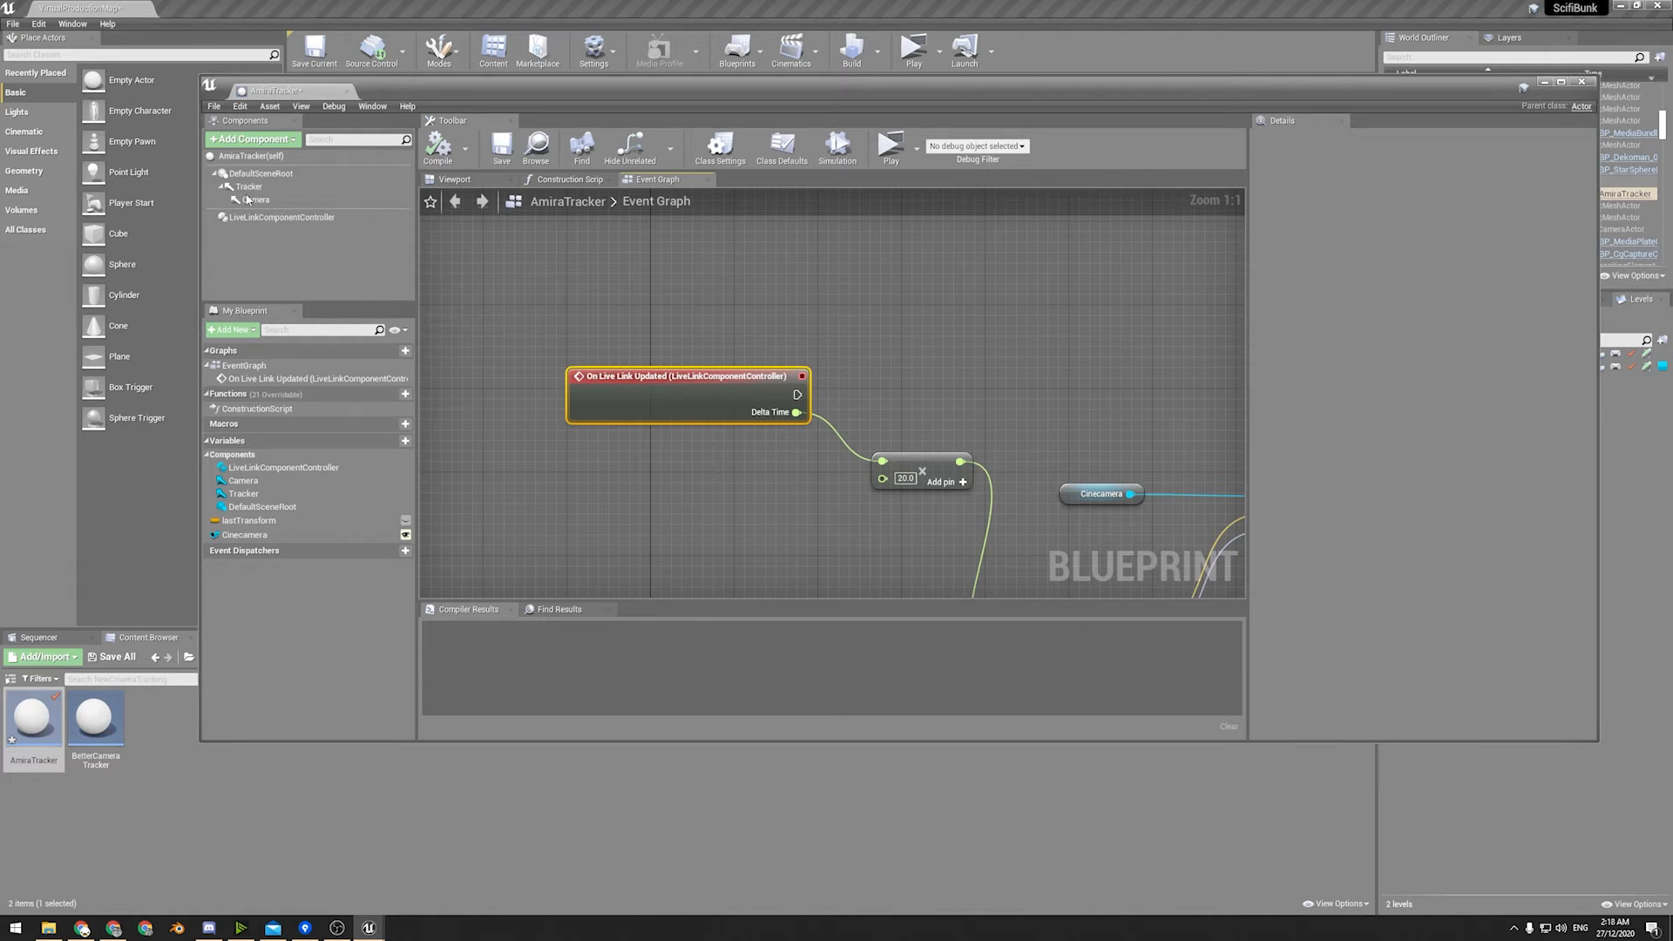
pyautogui.click(280, 217)
pyautogui.scroll(-2, 1264, 424)
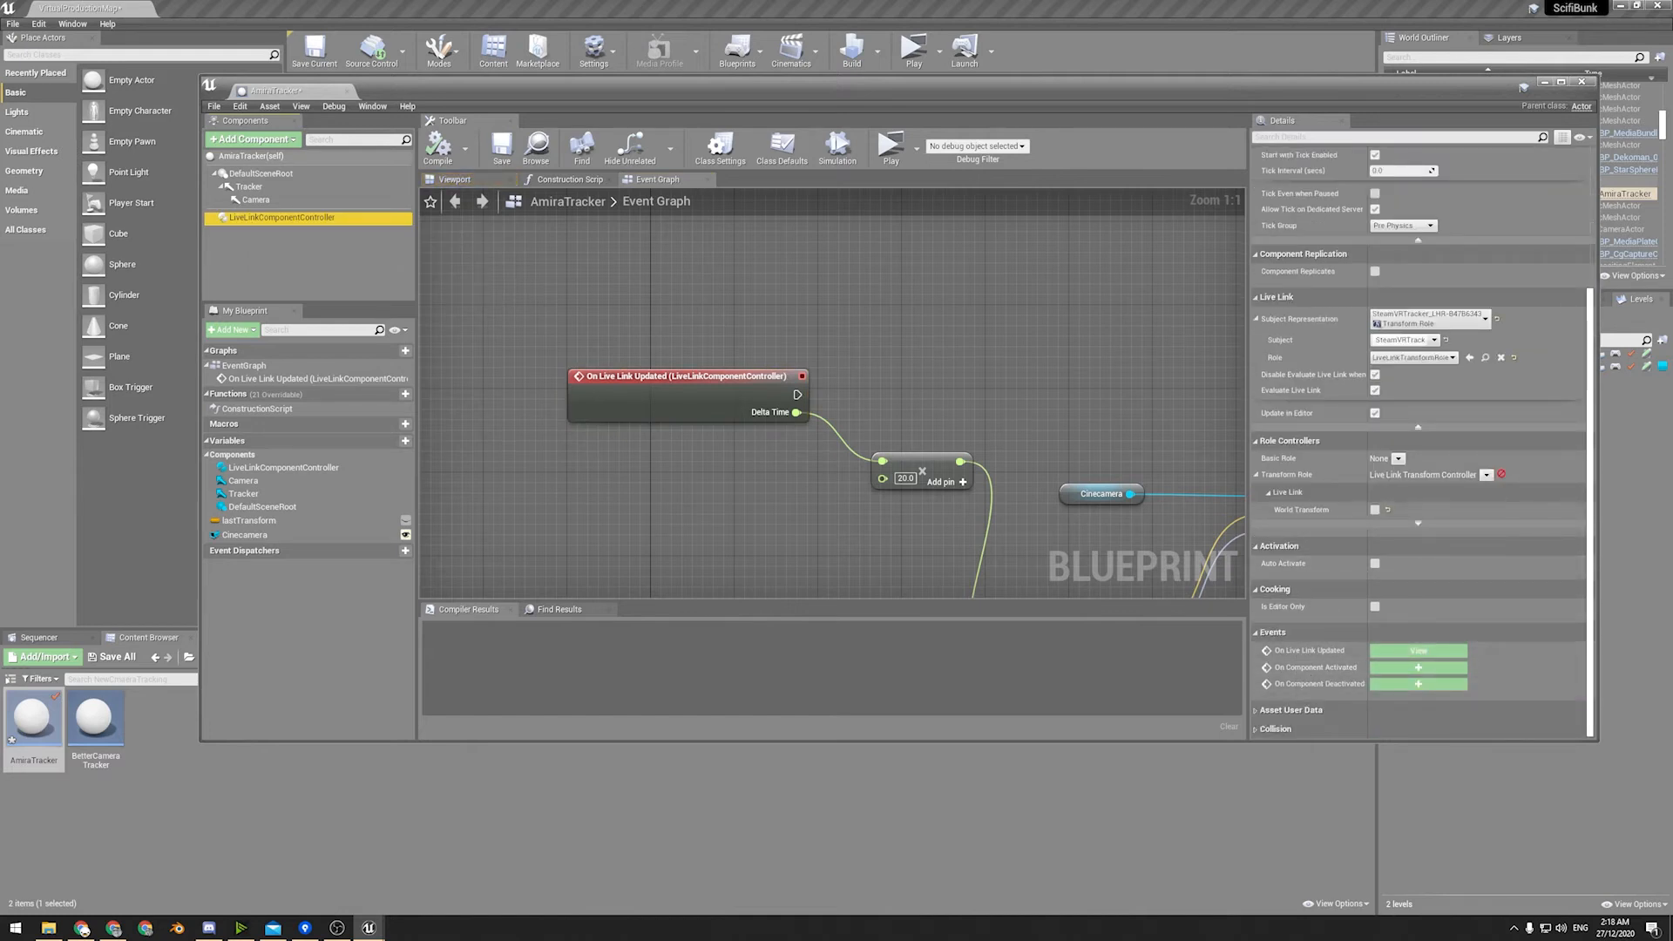
# Reposition the multiply node lower in the event graph and move the On Live Link Updated node closer to it.
pyautogui.moveTo(613, 368); pyautogui.dragTo(543, 377, button='right')
pyautogui.click(546, 385)
pyautogui.moveTo(661, 516); pyautogui.dragTo(625, 440, button='right')
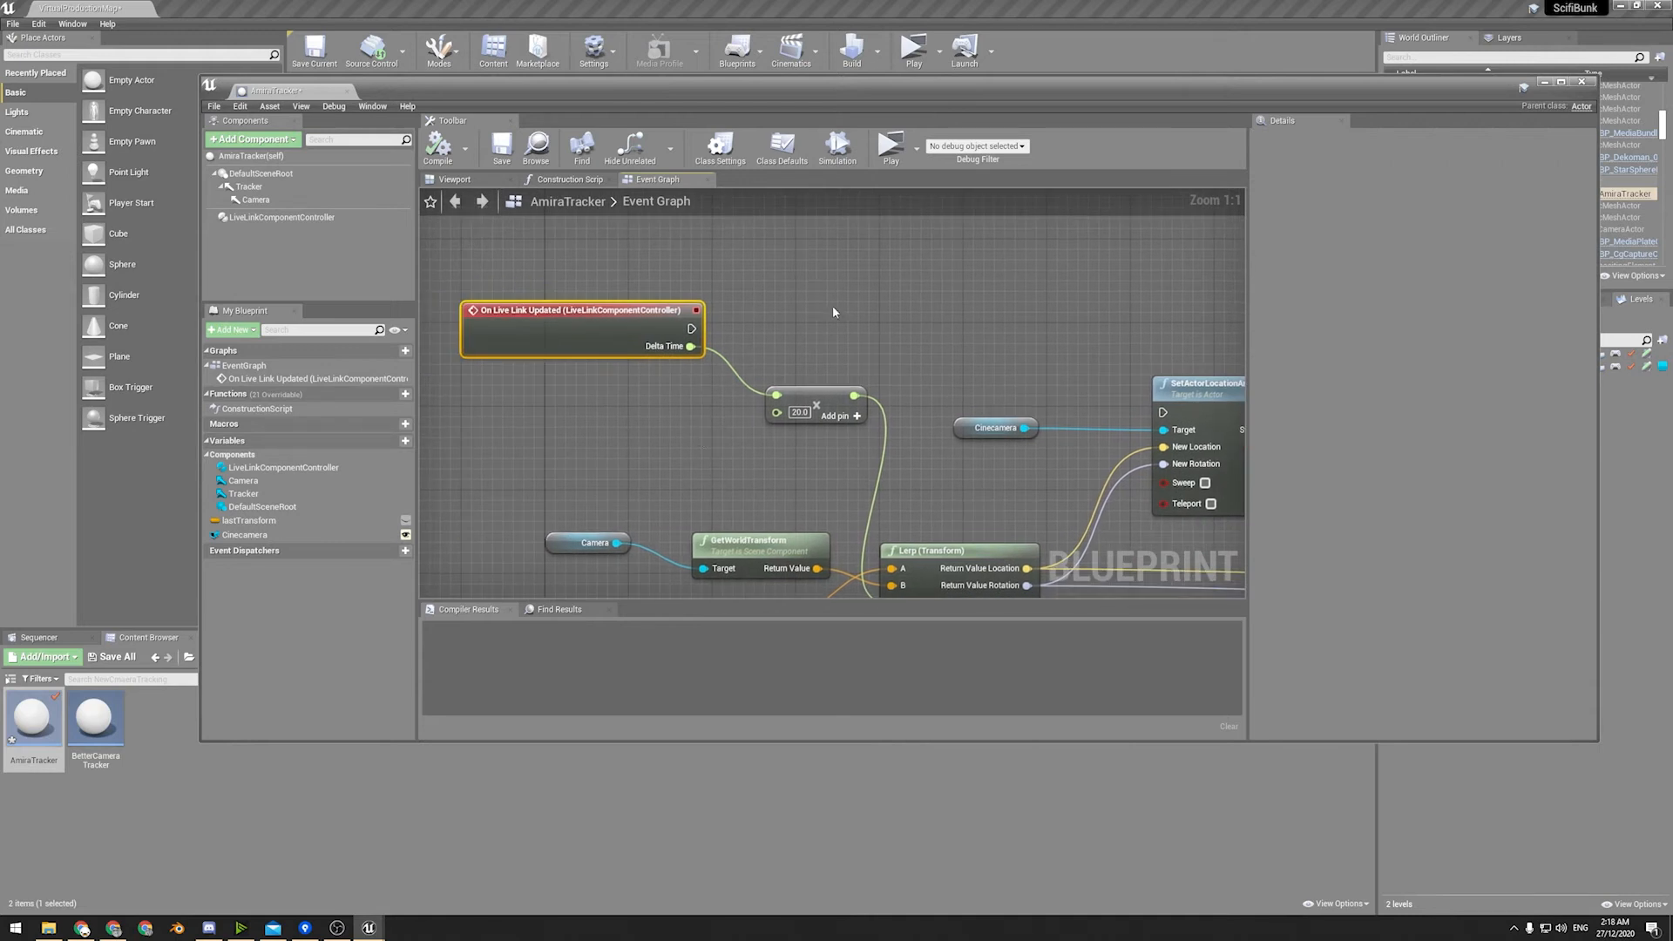
pyautogui.moveTo(815, 402); pyautogui.dragTo(768, 481)
pyautogui.moveTo(645, 311); pyautogui.dragTo(676, 354)
pyautogui.moveTo(824, 372)
pyautogui.mouseDown(button='right')
pyautogui.moveTo(676, 309)
pyautogui.moveTo(852, 381)
pyautogui.mouseUp(button='right')
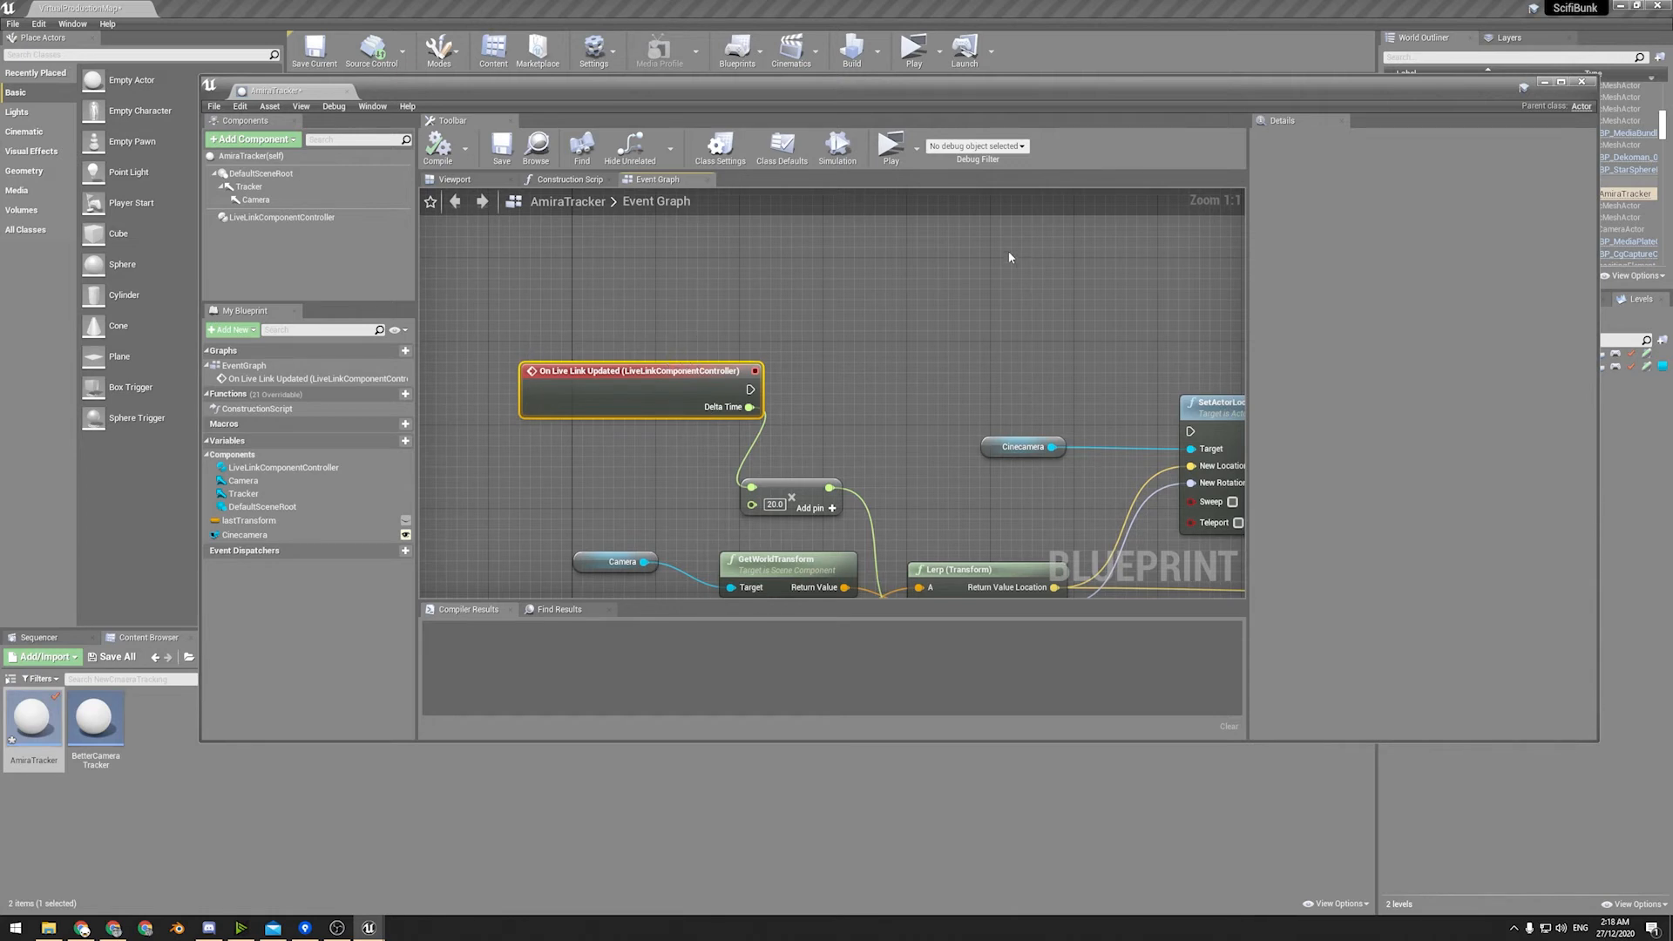
# Examine the nodes feeding the Lerp (Transform): the delta time multiplier, the Camera's GetWorldTransform and Last Transform.
pyautogui.moveTo(807, 290); pyautogui.dragTo(697, 259, button='right')
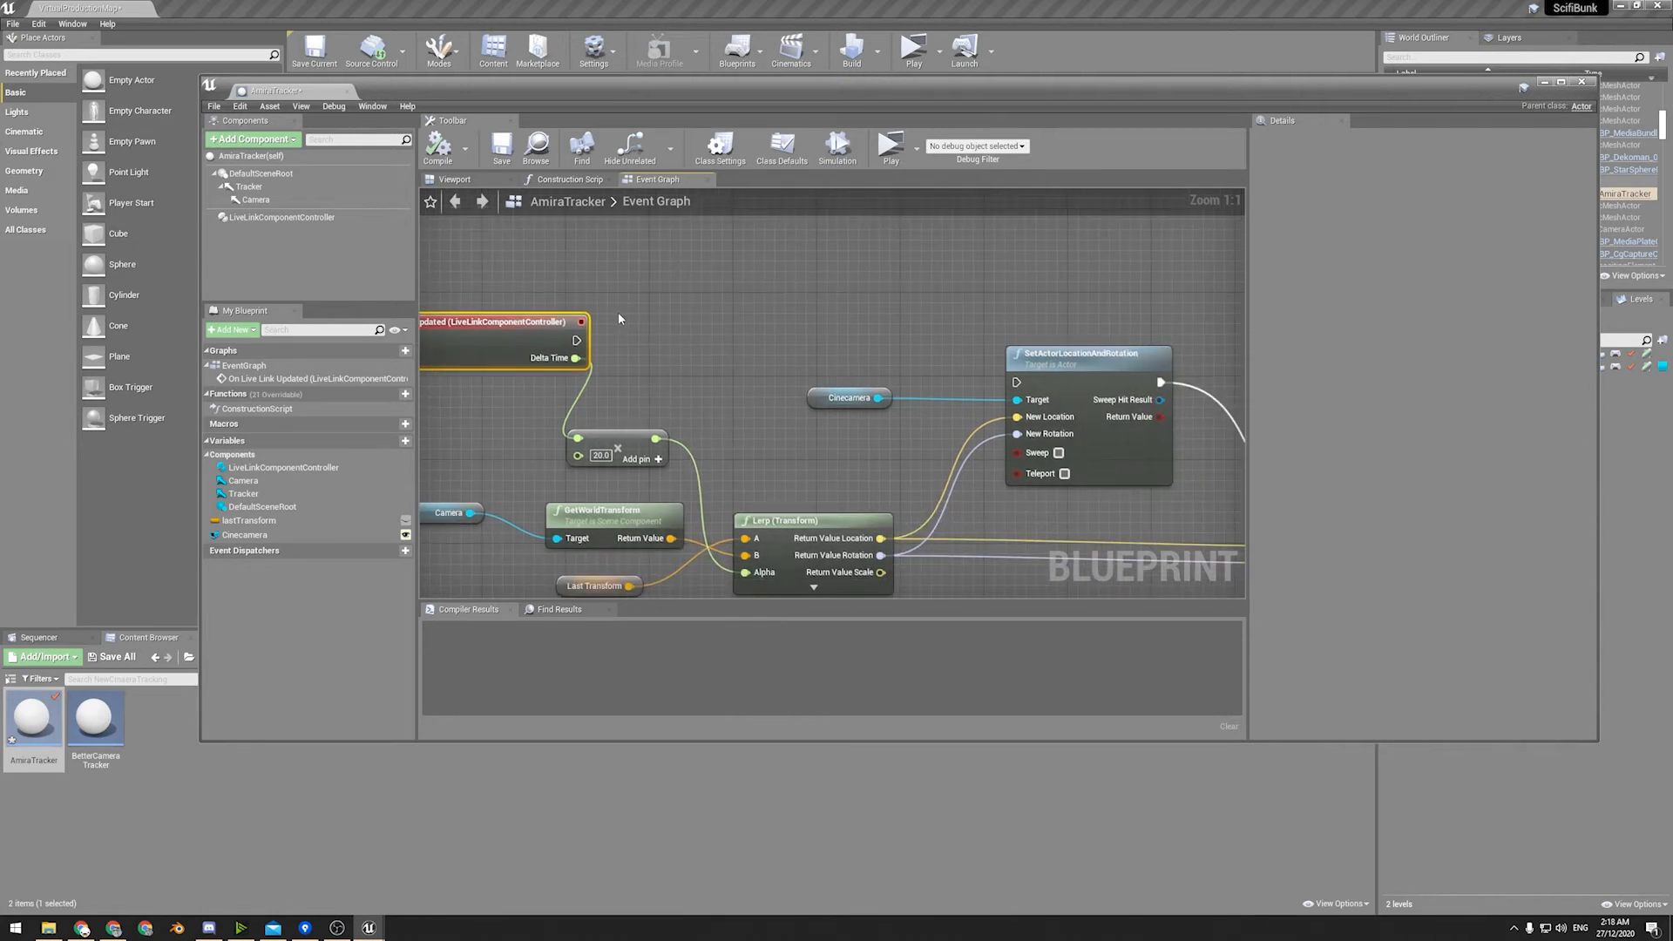
pyautogui.moveTo(680, 382); pyautogui.dragTo(714, 357, button='right')
pyautogui.moveTo(526, 427); pyautogui.dragTo(651, 393, button='right')
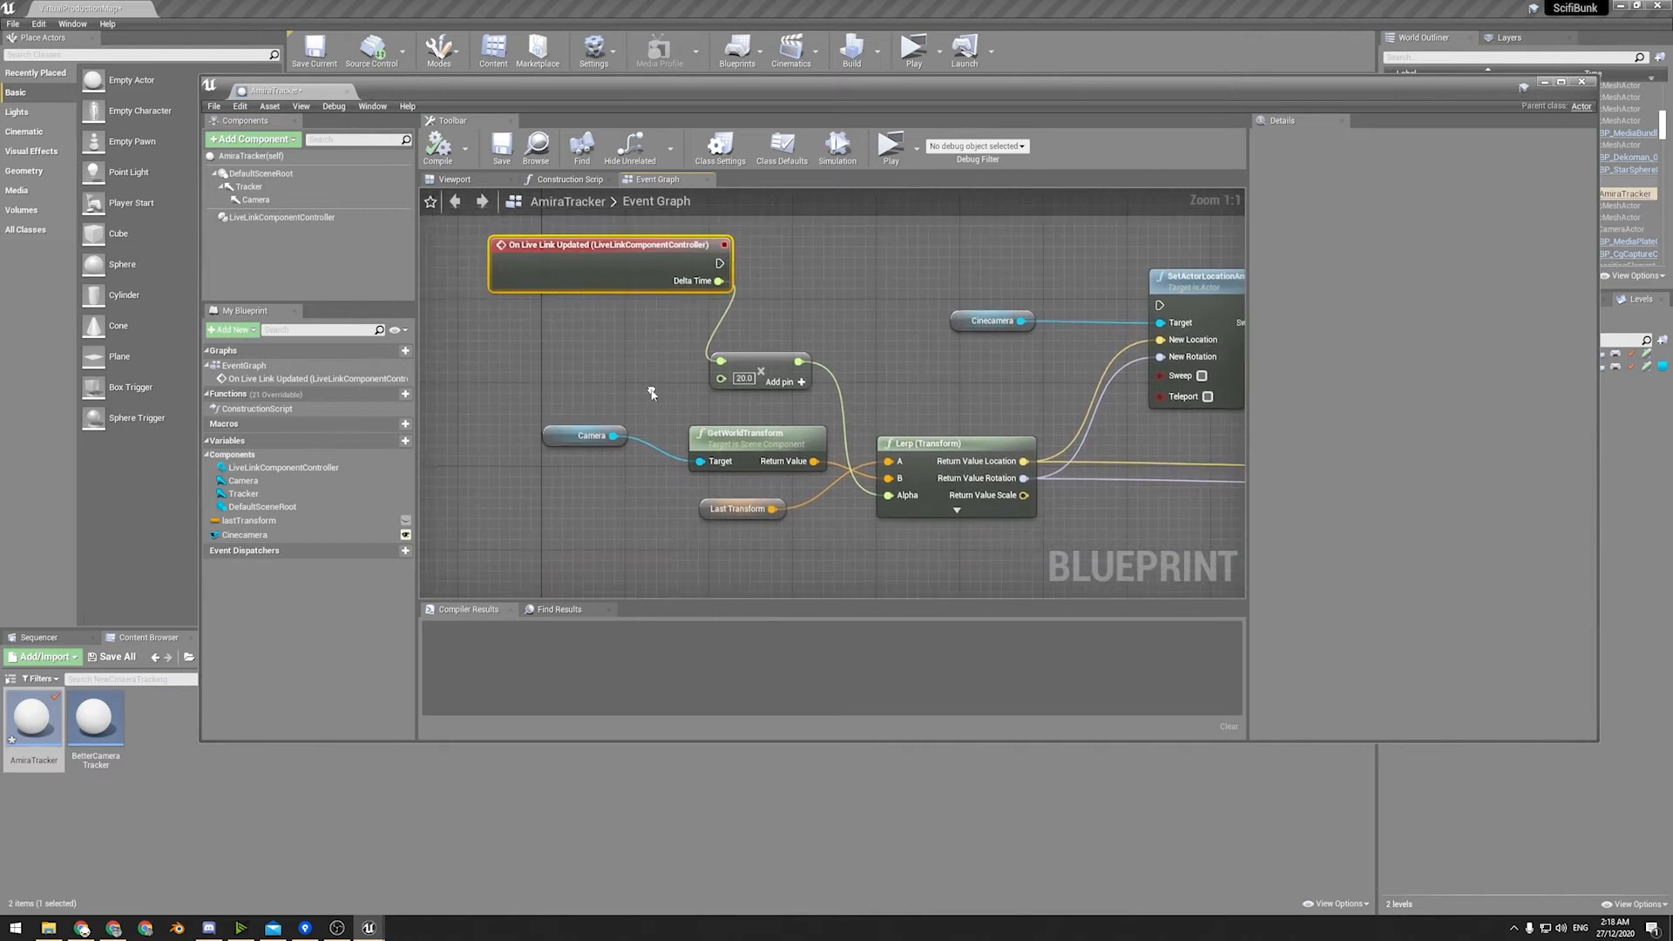
pyautogui.moveTo(669, 338); pyautogui.dragTo(976, 538)
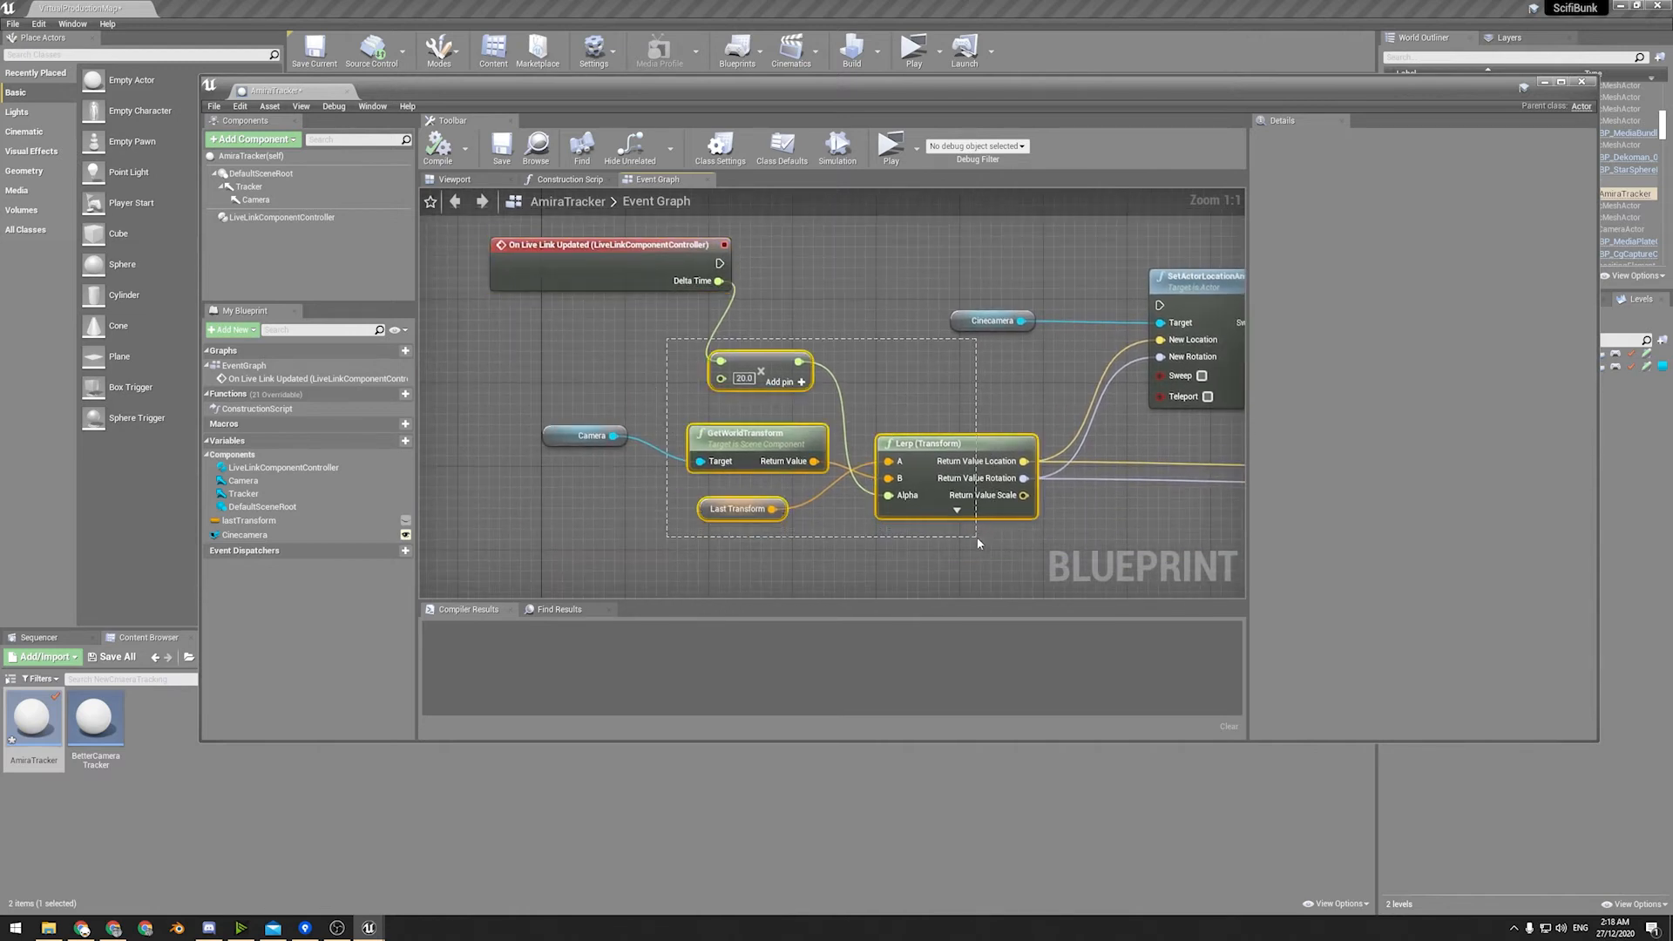
pyautogui.moveTo(549, 351); pyautogui.dragTo(918, 540)
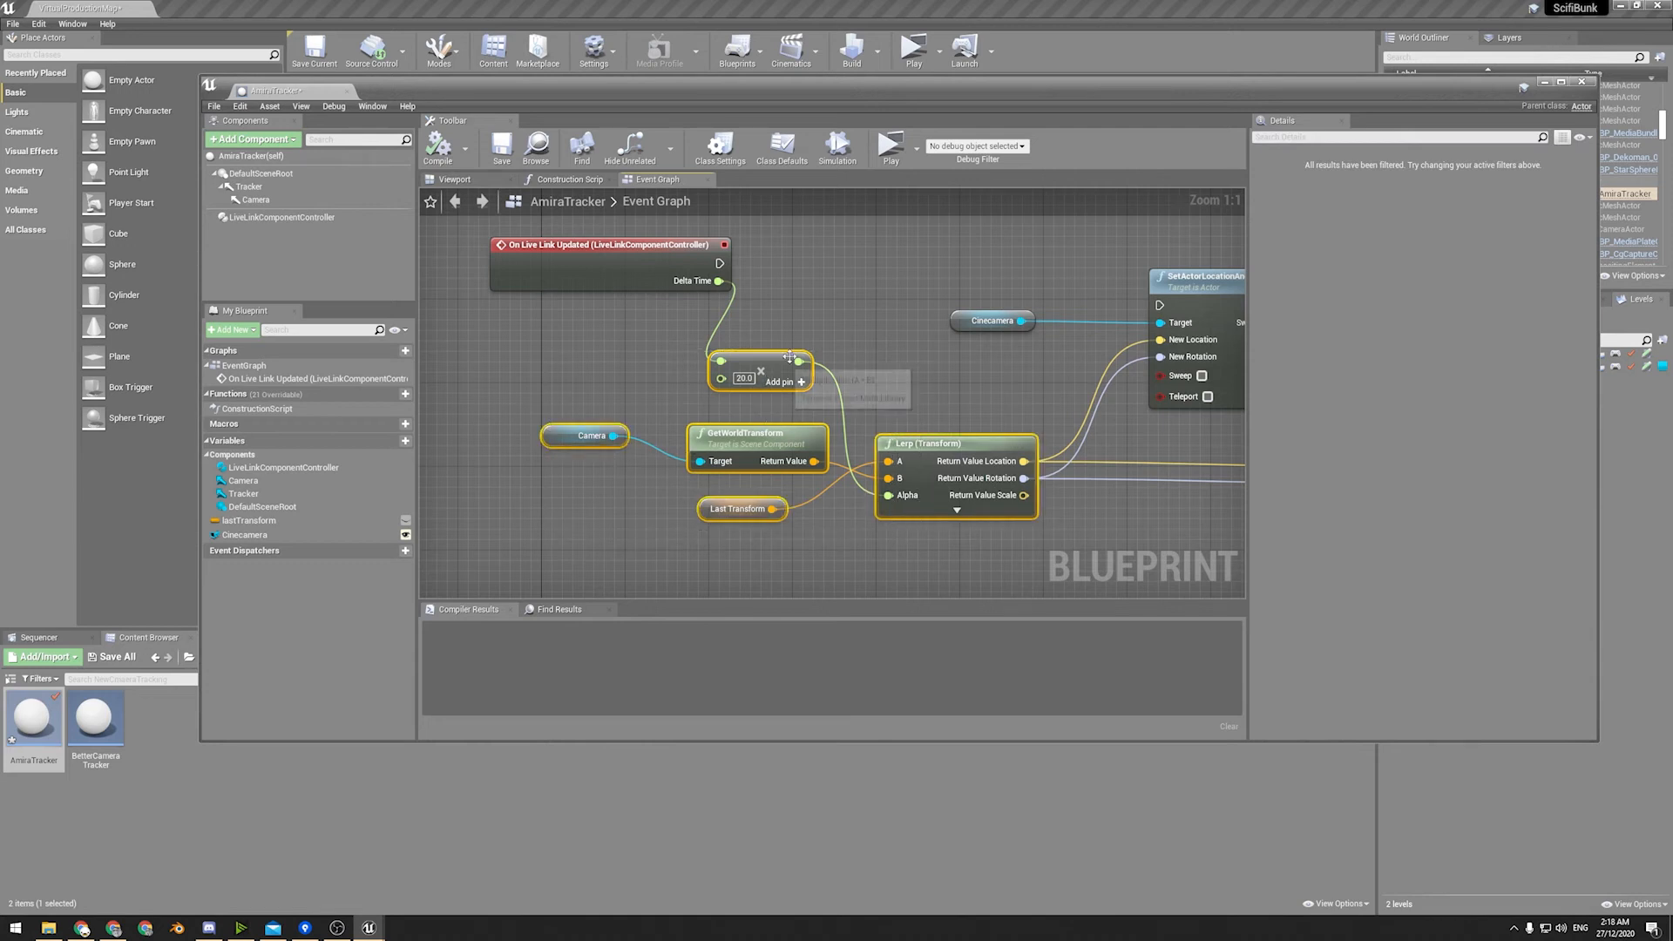
pyautogui.click(761, 395)
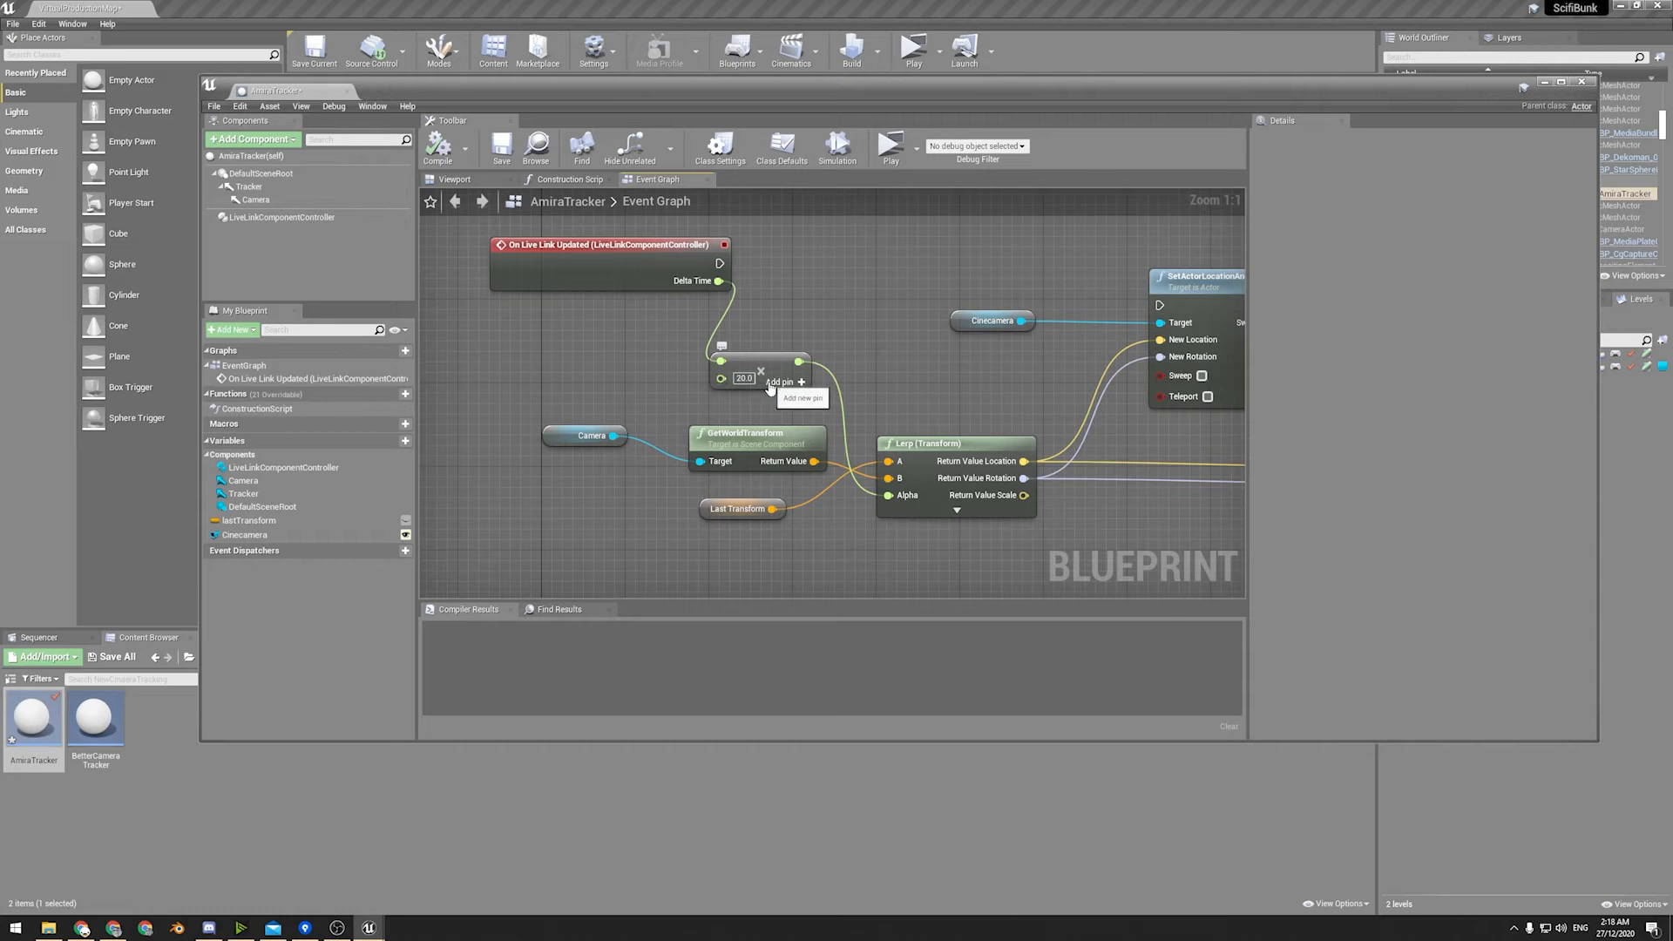
pyautogui.moveTo(769, 412)
pyautogui.mouseDown(button='right')
pyautogui.moveTo(670, 401)
pyautogui.moveTo(789, 428)
pyautogui.mouseUp(button='right')
pyautogui.moveTo(979, 389); pyautogui.dragTo(899, 444, button='right')
# Inspect the details of the Cinecamera variable and the DefaultSceneRoot component while reviewing the graph.
pyautogui.click(244, 536)
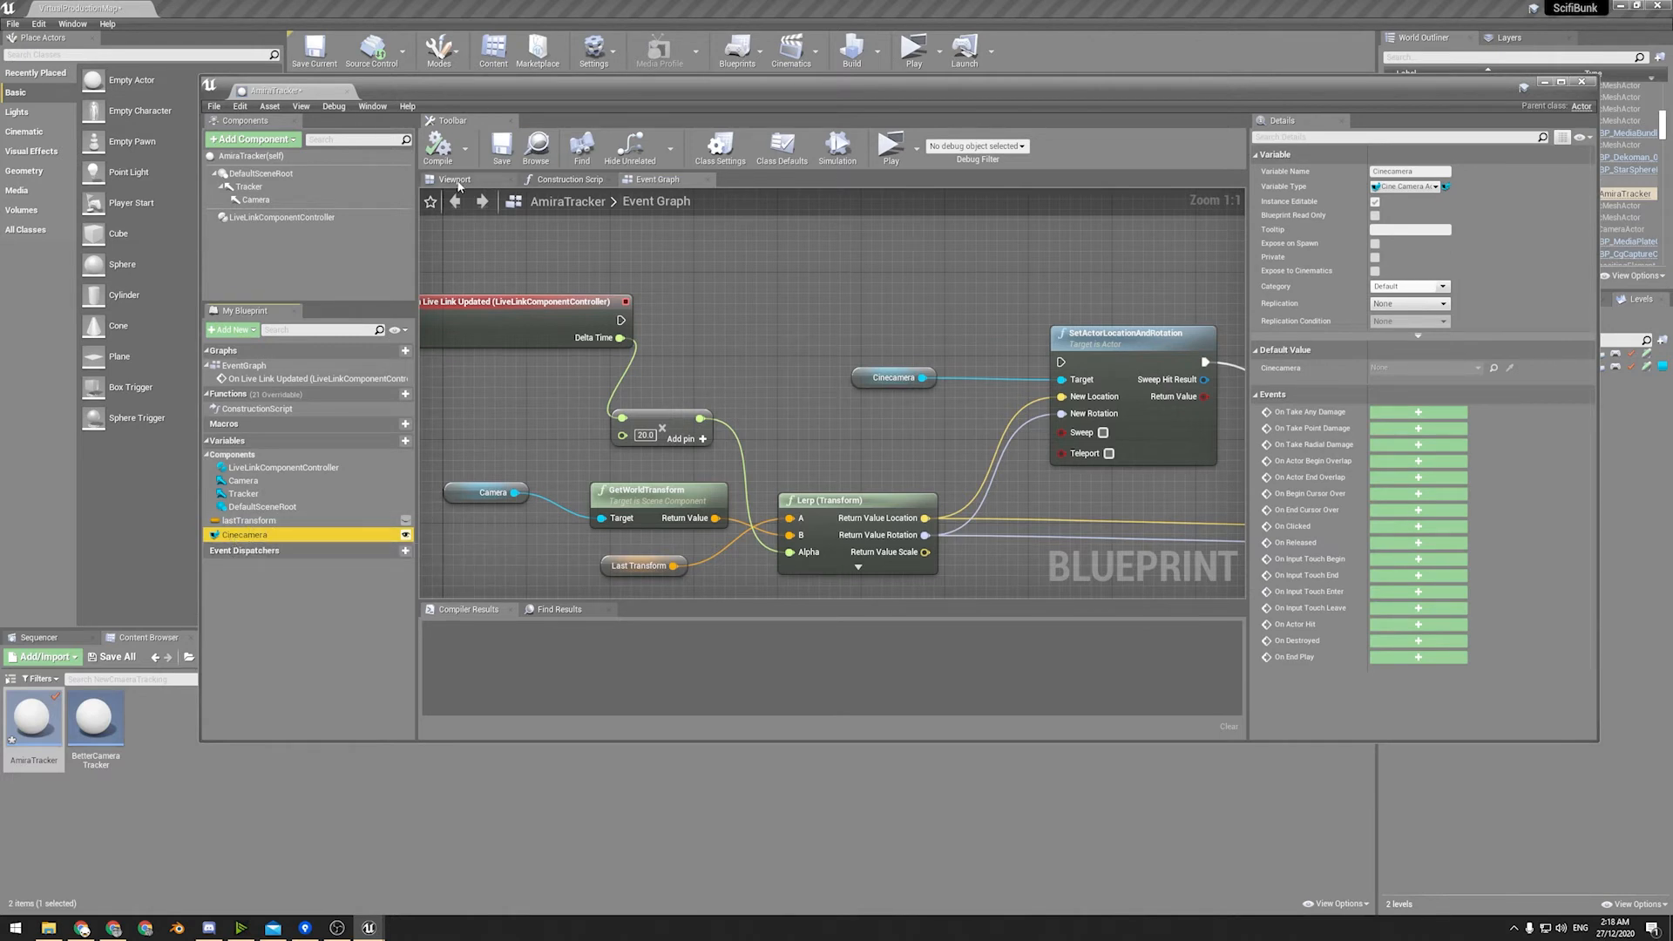
pyautogui.moveTo(650, 365); pyautogui.dragTo(528, 342, button='right')
pyautogui.moveTo(543, 487); pyautogui.dragTo(736, 450, button='right')
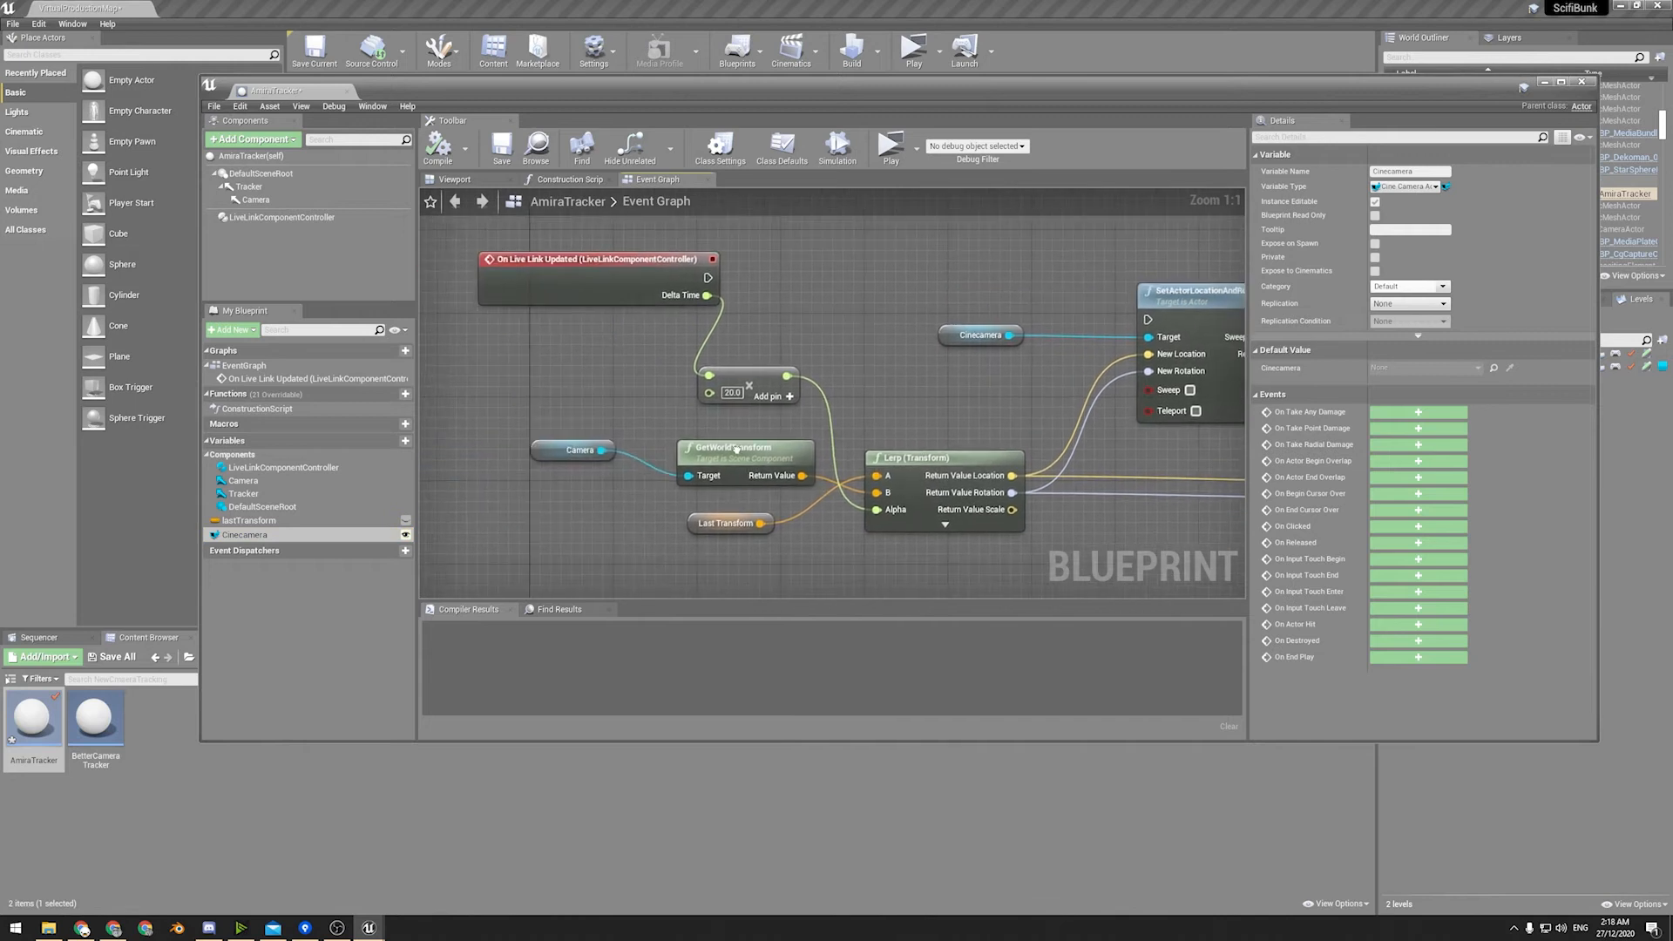
pyautogui.moveTo(672, 403); pyautogui.dragTo(541, 347, button='right')
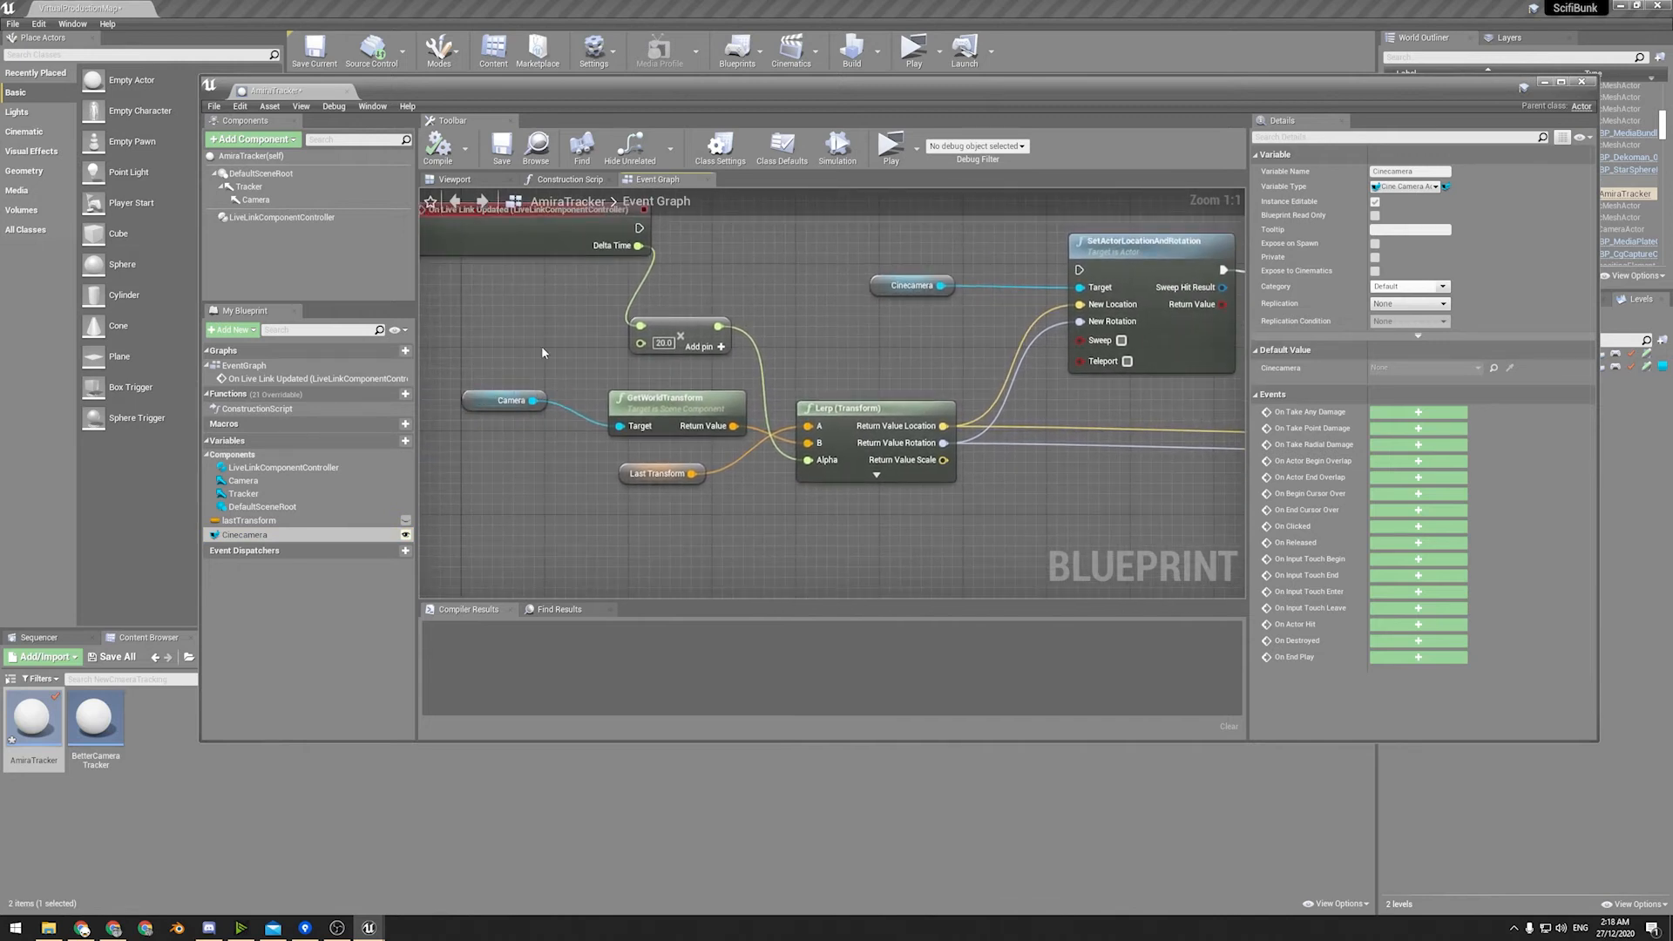
pyautogui.click(254, 174)
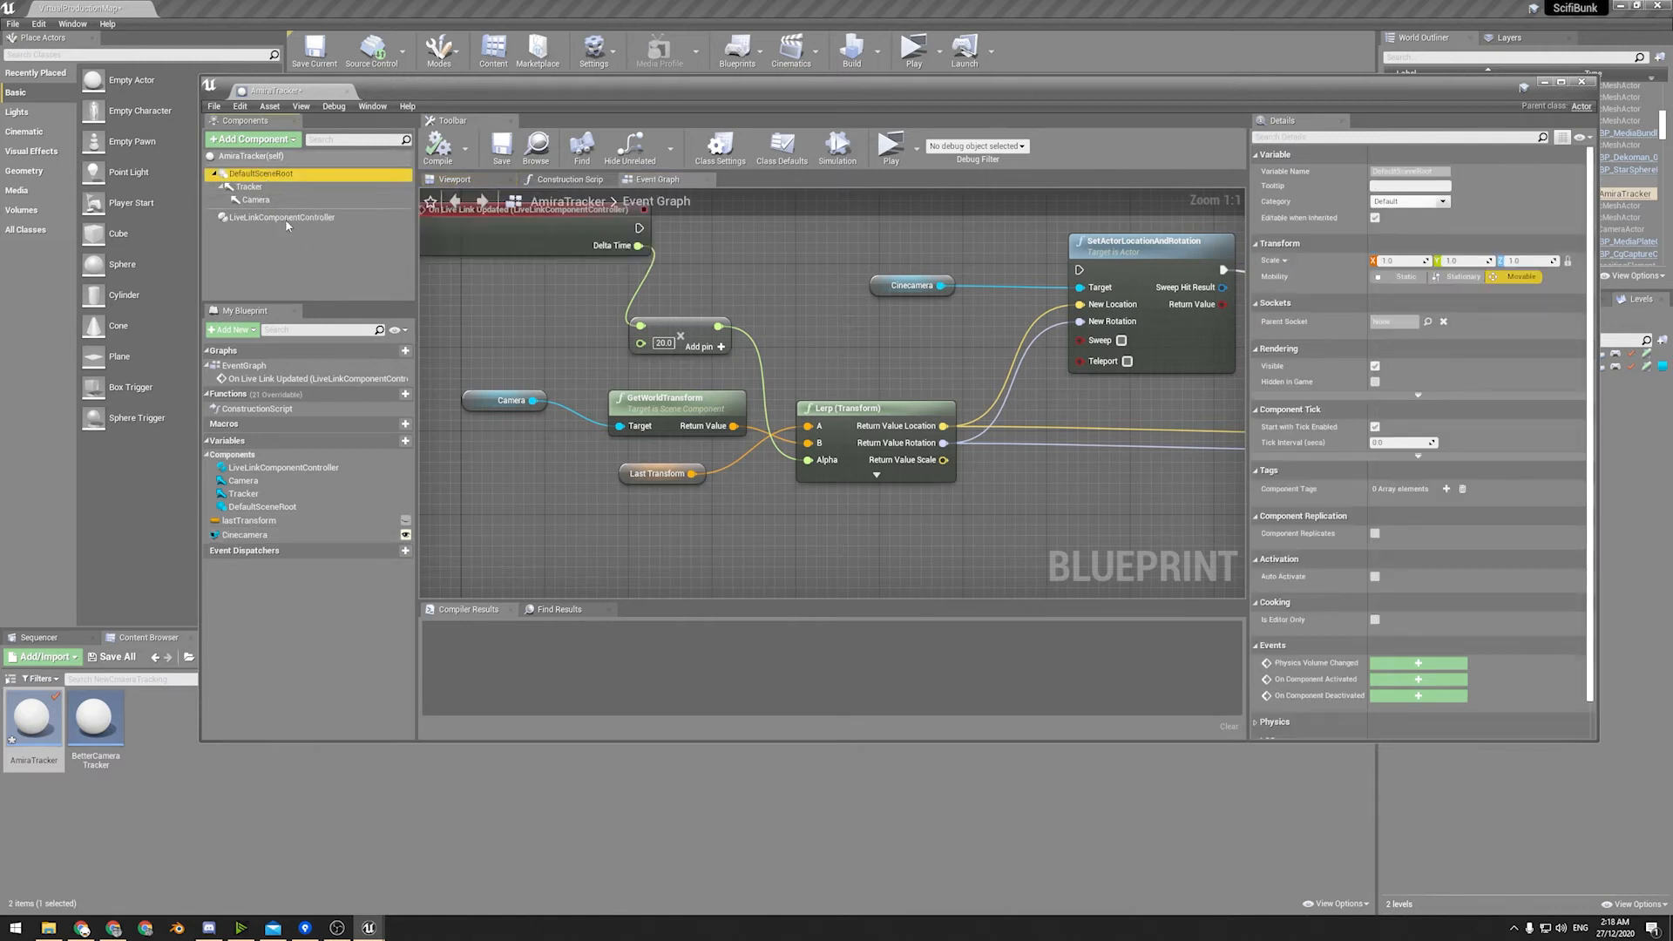
pyautogui.moveTo(518, 322); pyautogui.dragTo(491, 324, button='right')
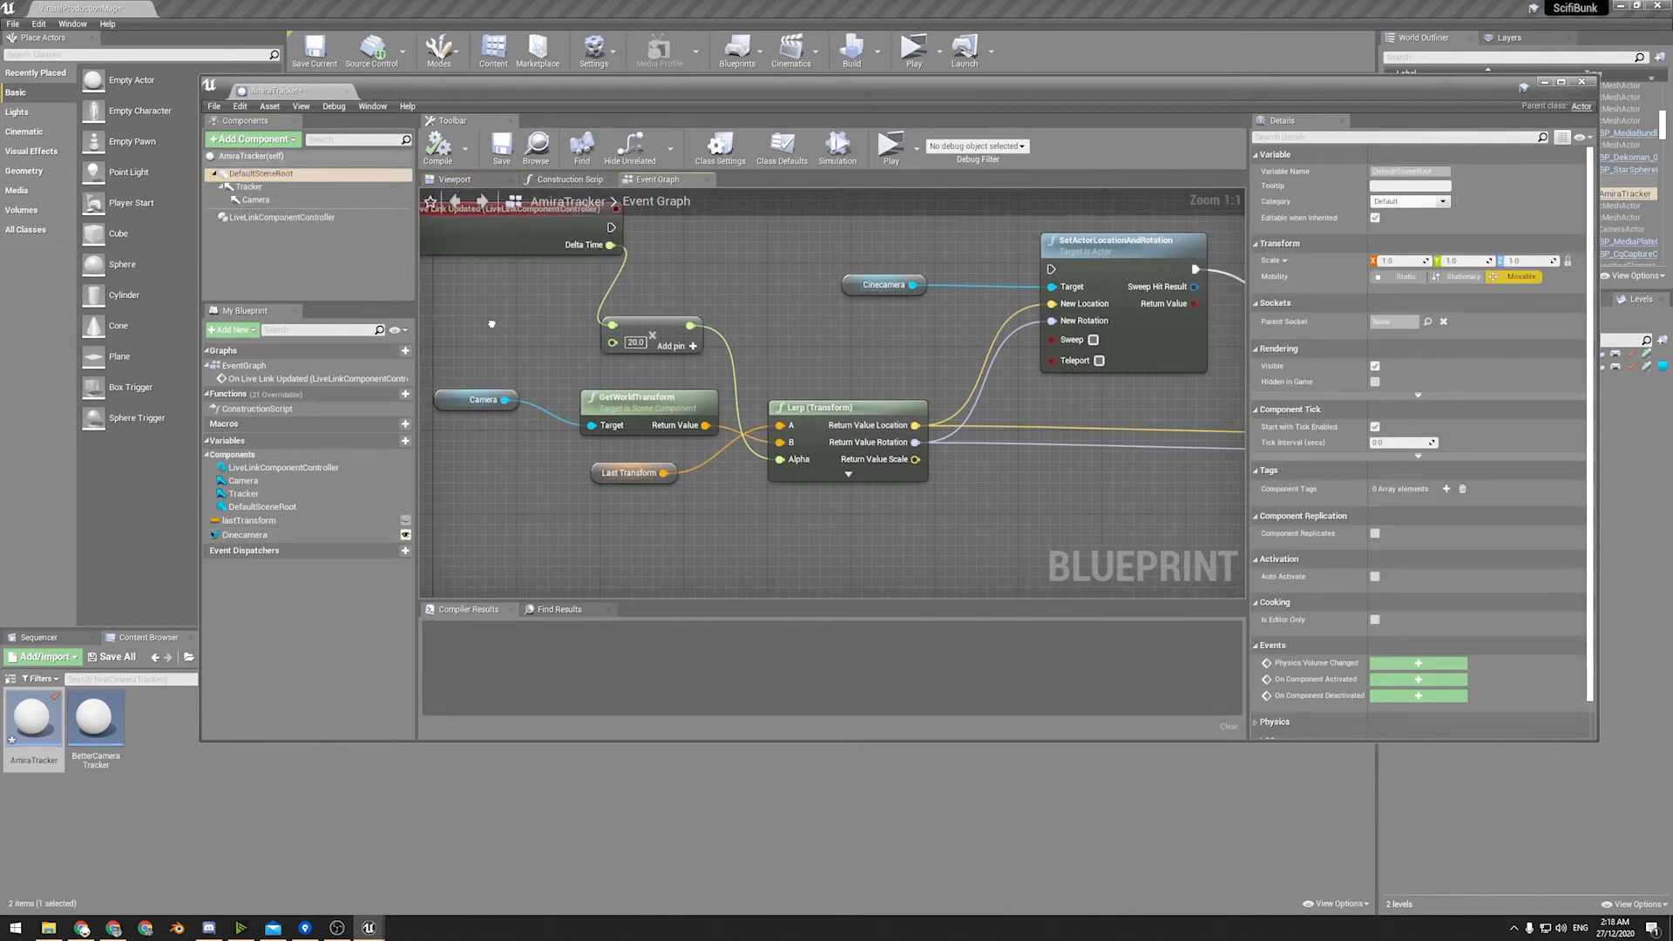
# Show the AmiraTracker's 3D preview, select the purple Camera arrow and frame it to inspect its offset from the tracker.
pyautogui.click(455, 179)
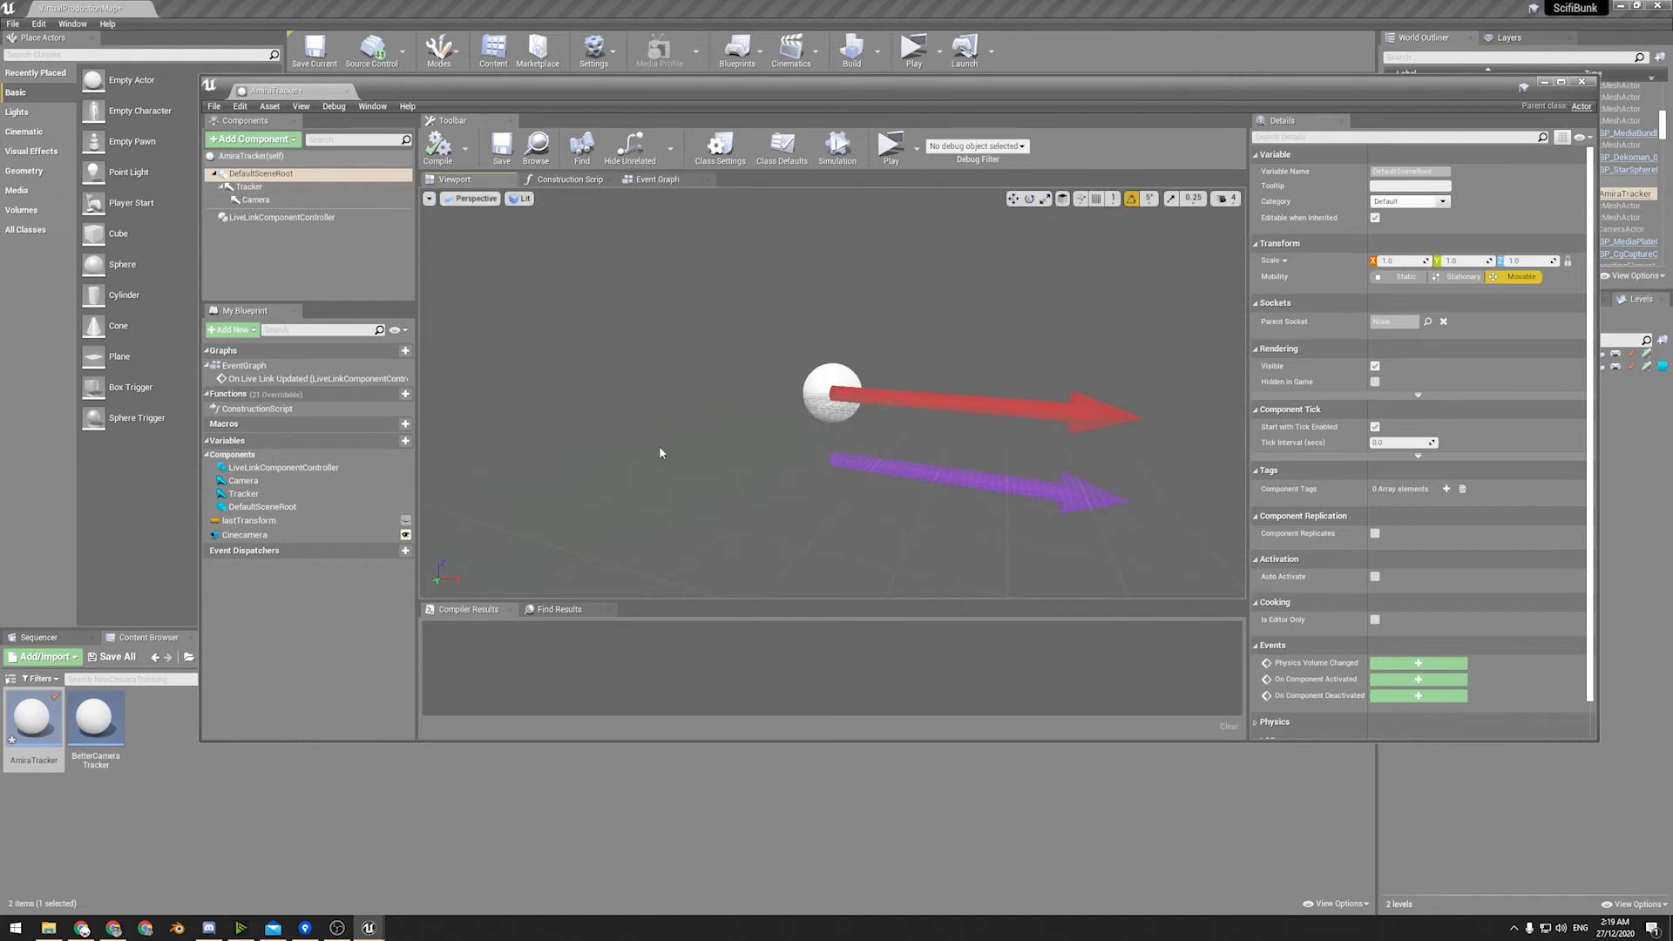
pyautogui.click(688, 448)
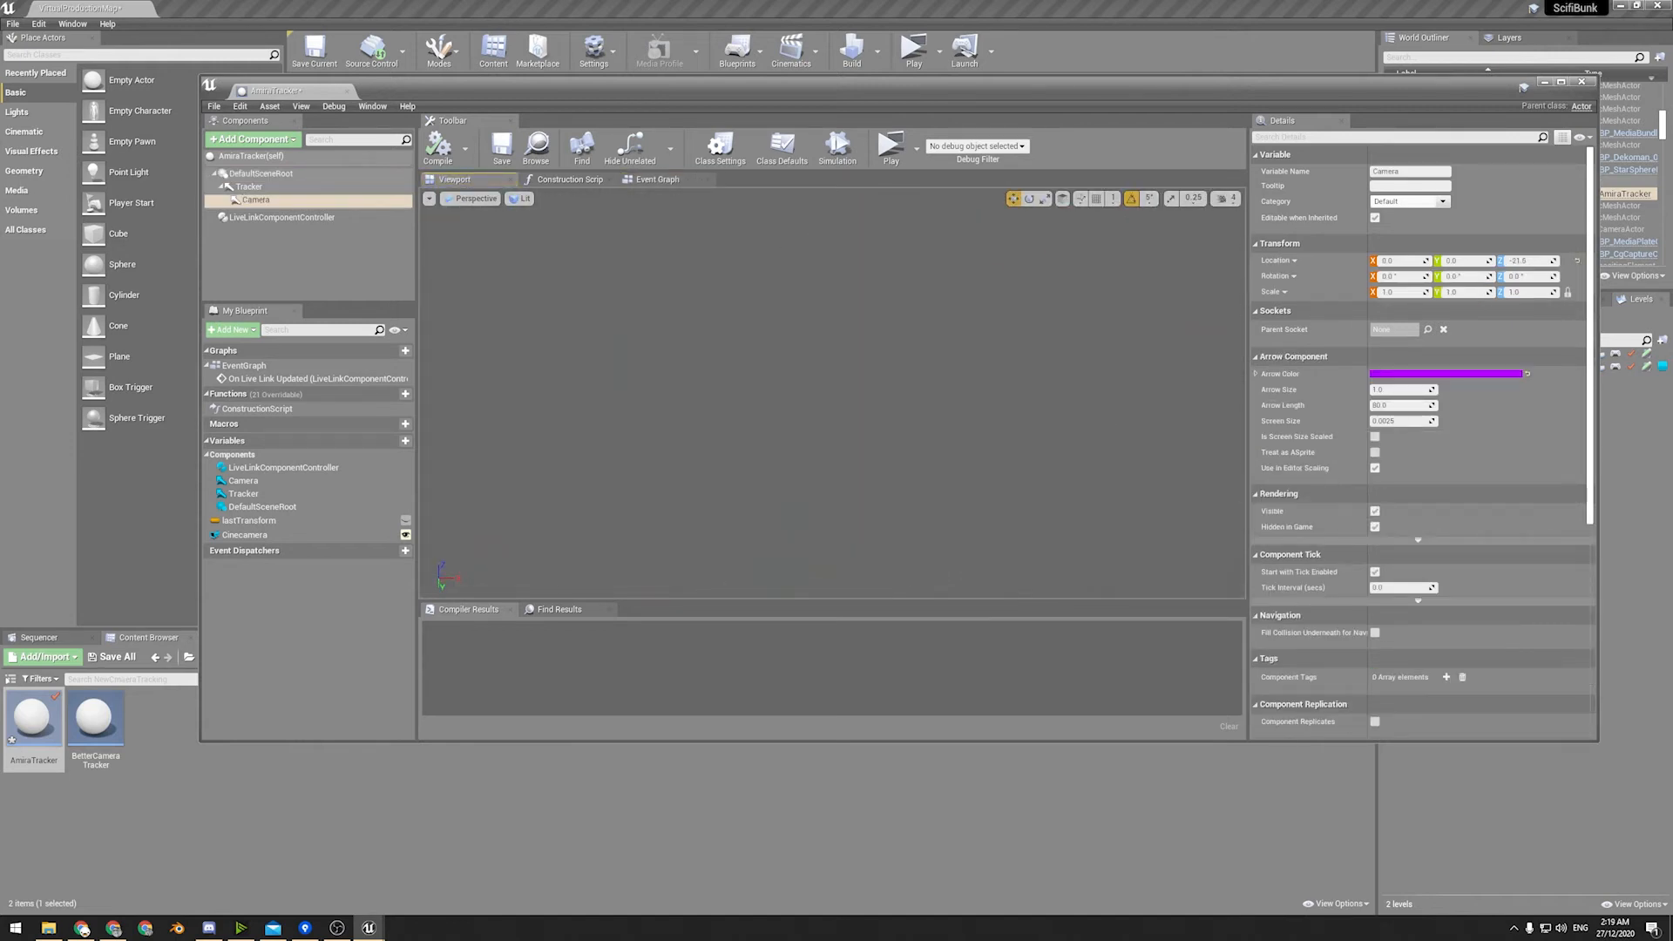
pyautogui.press('f')
pyautogui.moveTo(832, 392); pyautogui.dragTo(932, 357, button='right')
pyautogui.moveTo(601, 448); pyautogui.dragTo(617, 449, button='right')
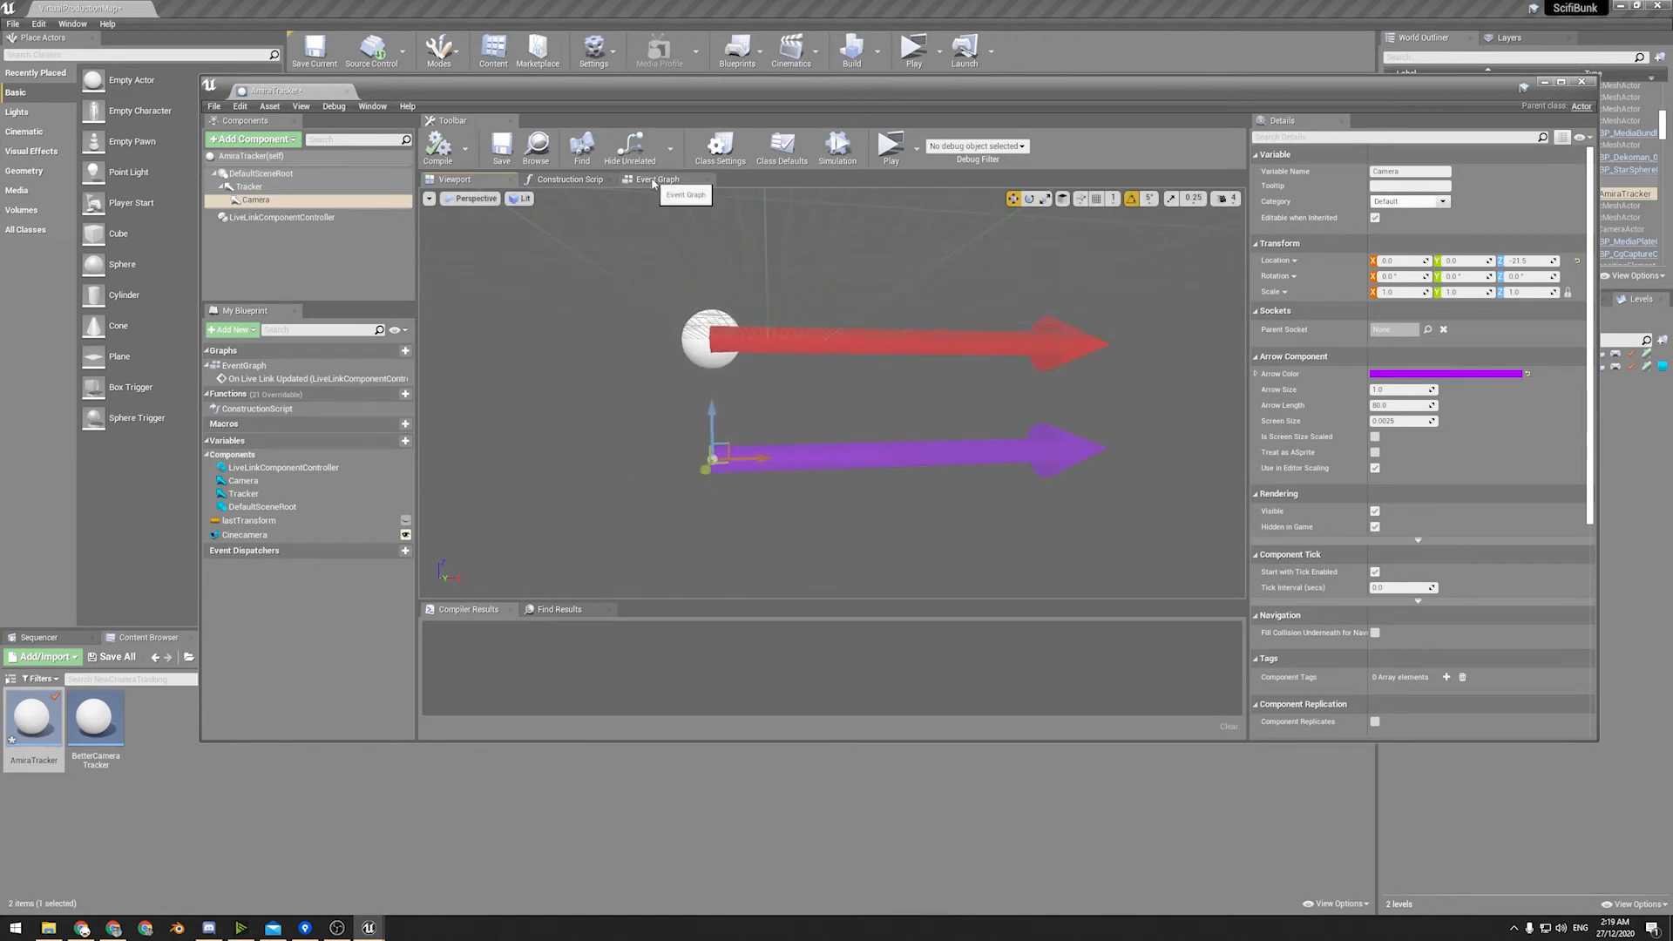
# Return to the event graph and trace the Lerp outputs through SetActorLocationAndRotation to the Last Transform SET node, checking the Cinecamera variable.
pyautogui.click(653, 181)
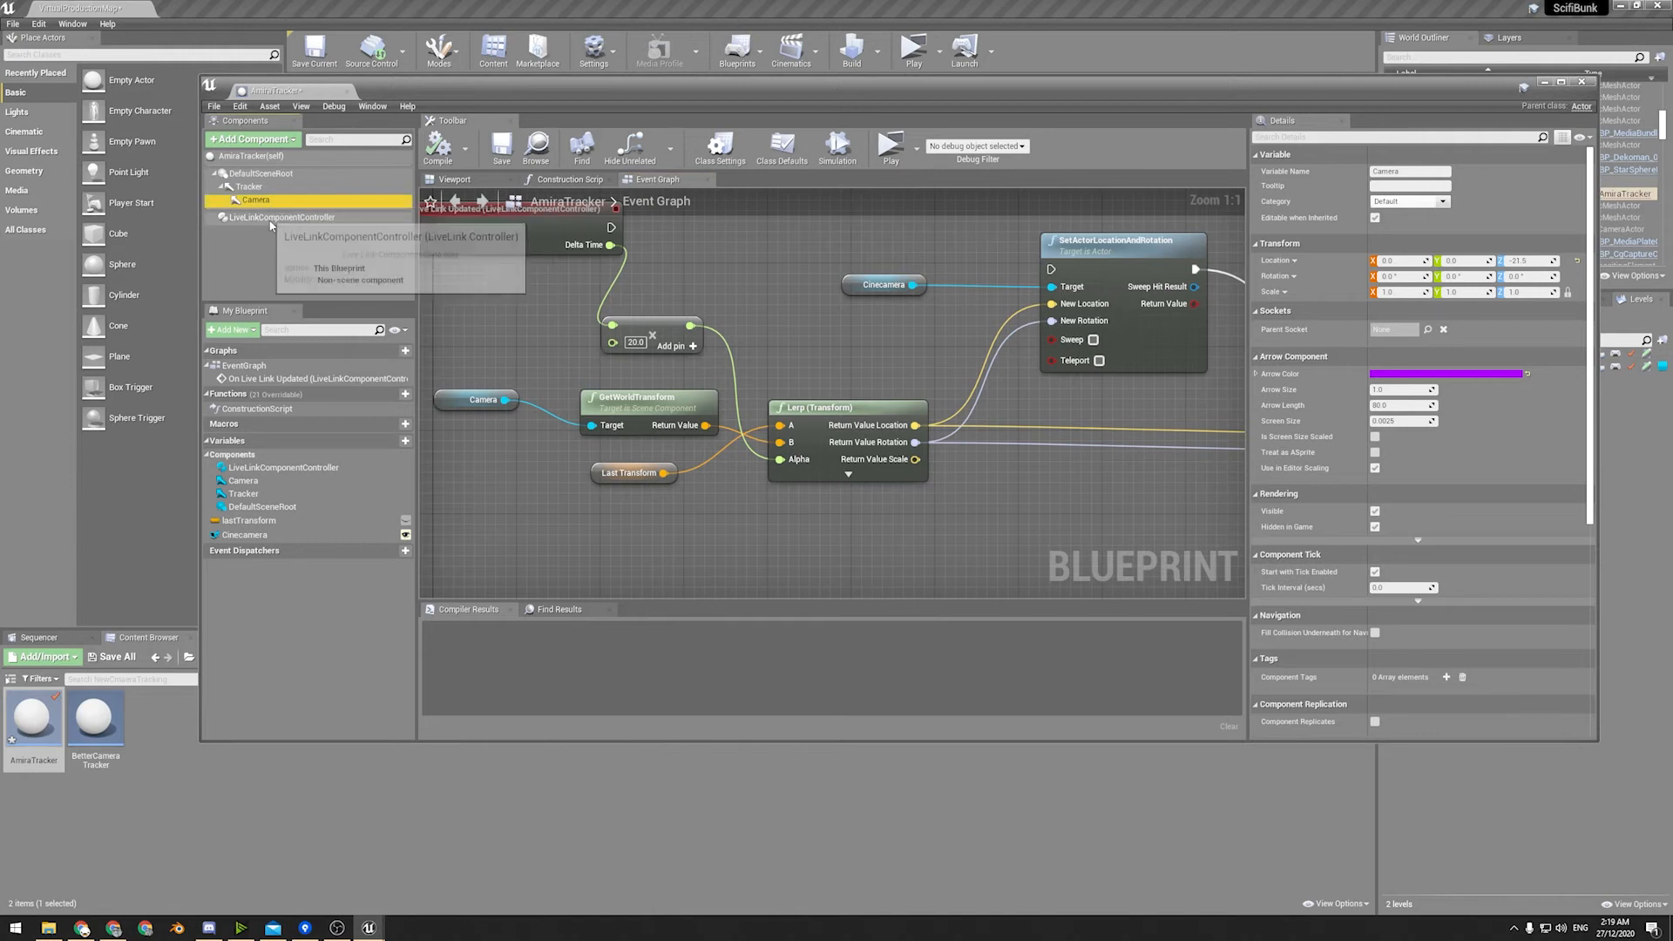
pyautogui.moveTo(698, 409); pyautogui.dragTo(567, 351, button='right')
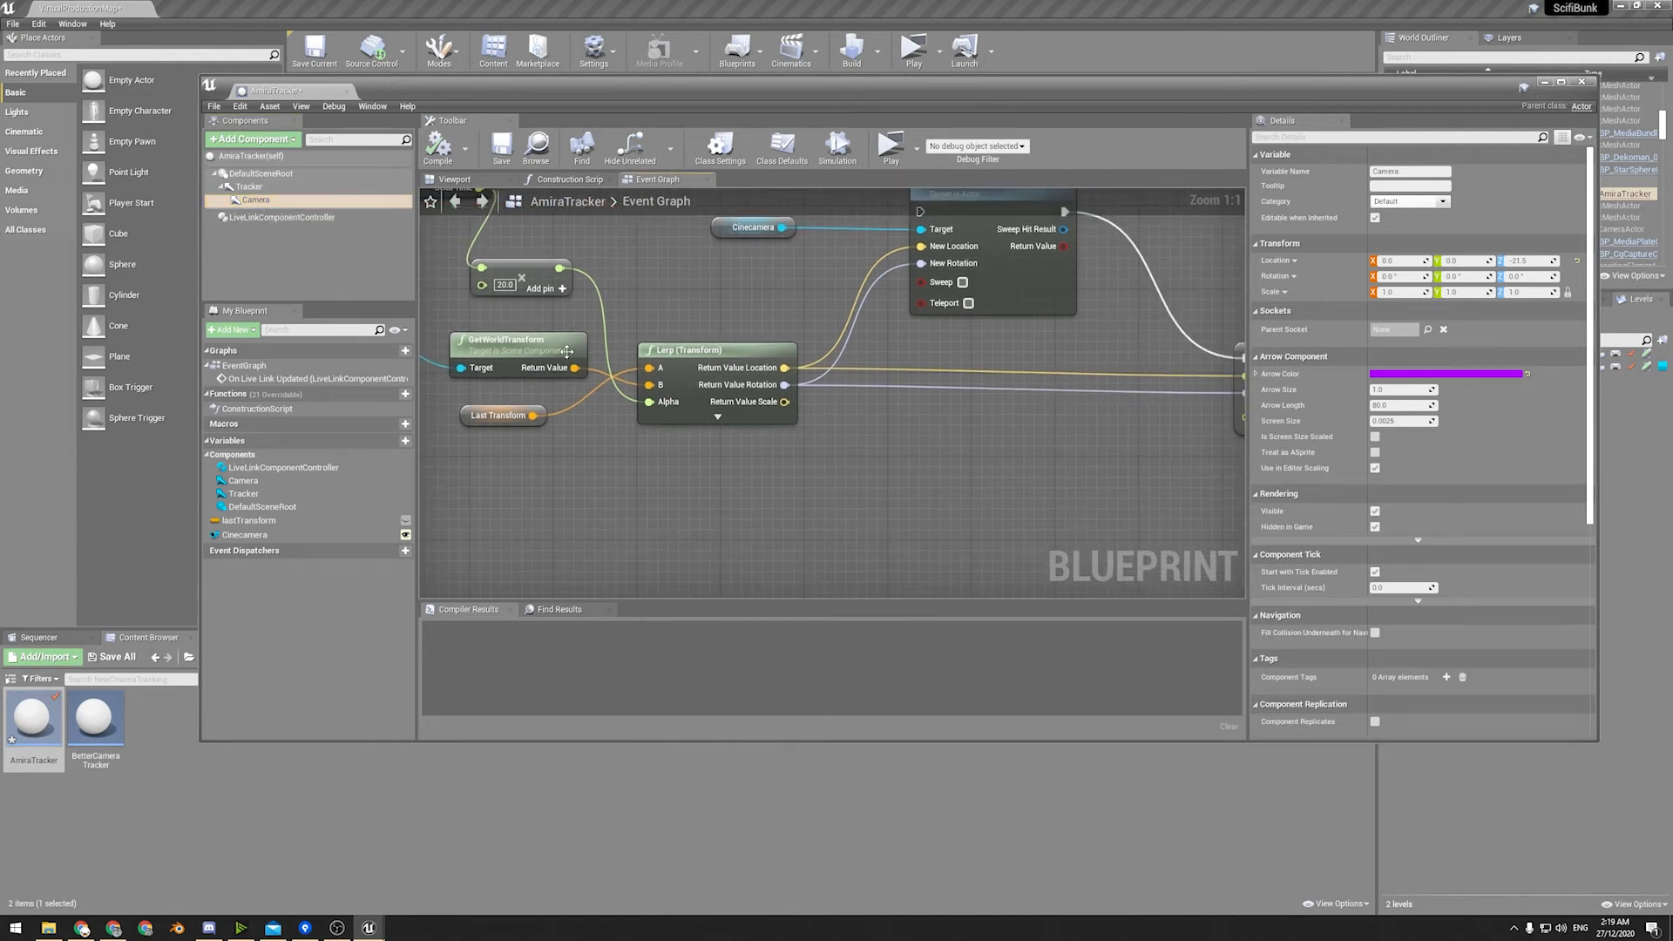
pyautogui.moveTo(671, 388); pyautogui.dragTo(580, 439, button='right')
pyautogui.moveTo(660, 352); pyautogui.dragTo(604, 436, button='right')
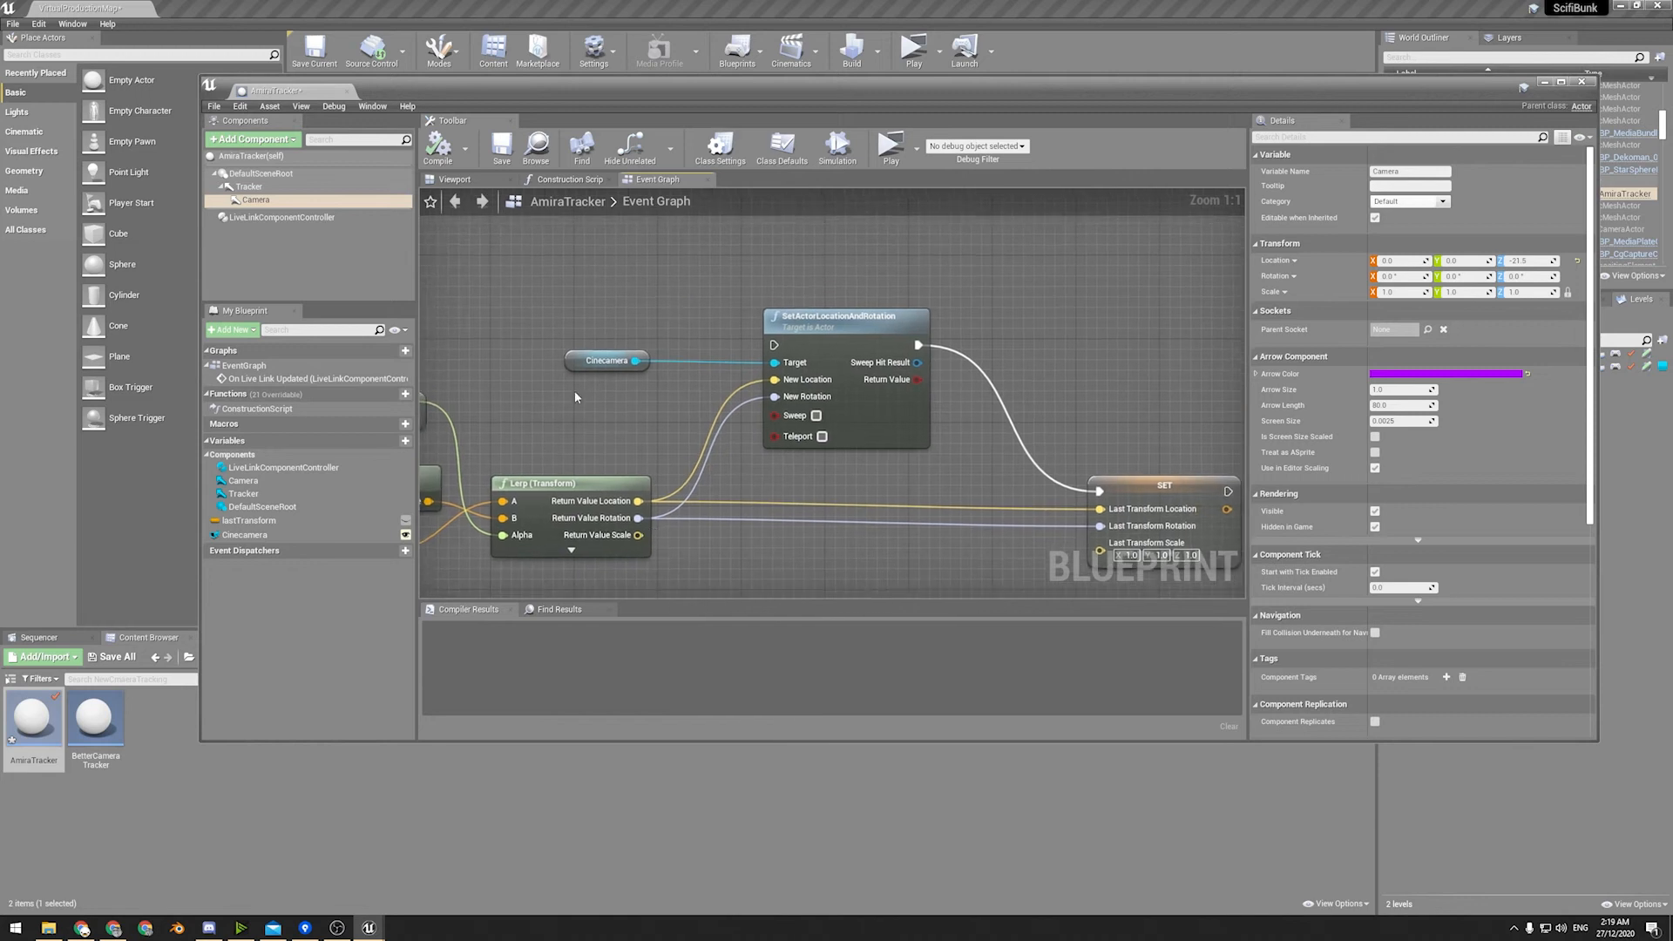
pyautogui.click(233, 535)
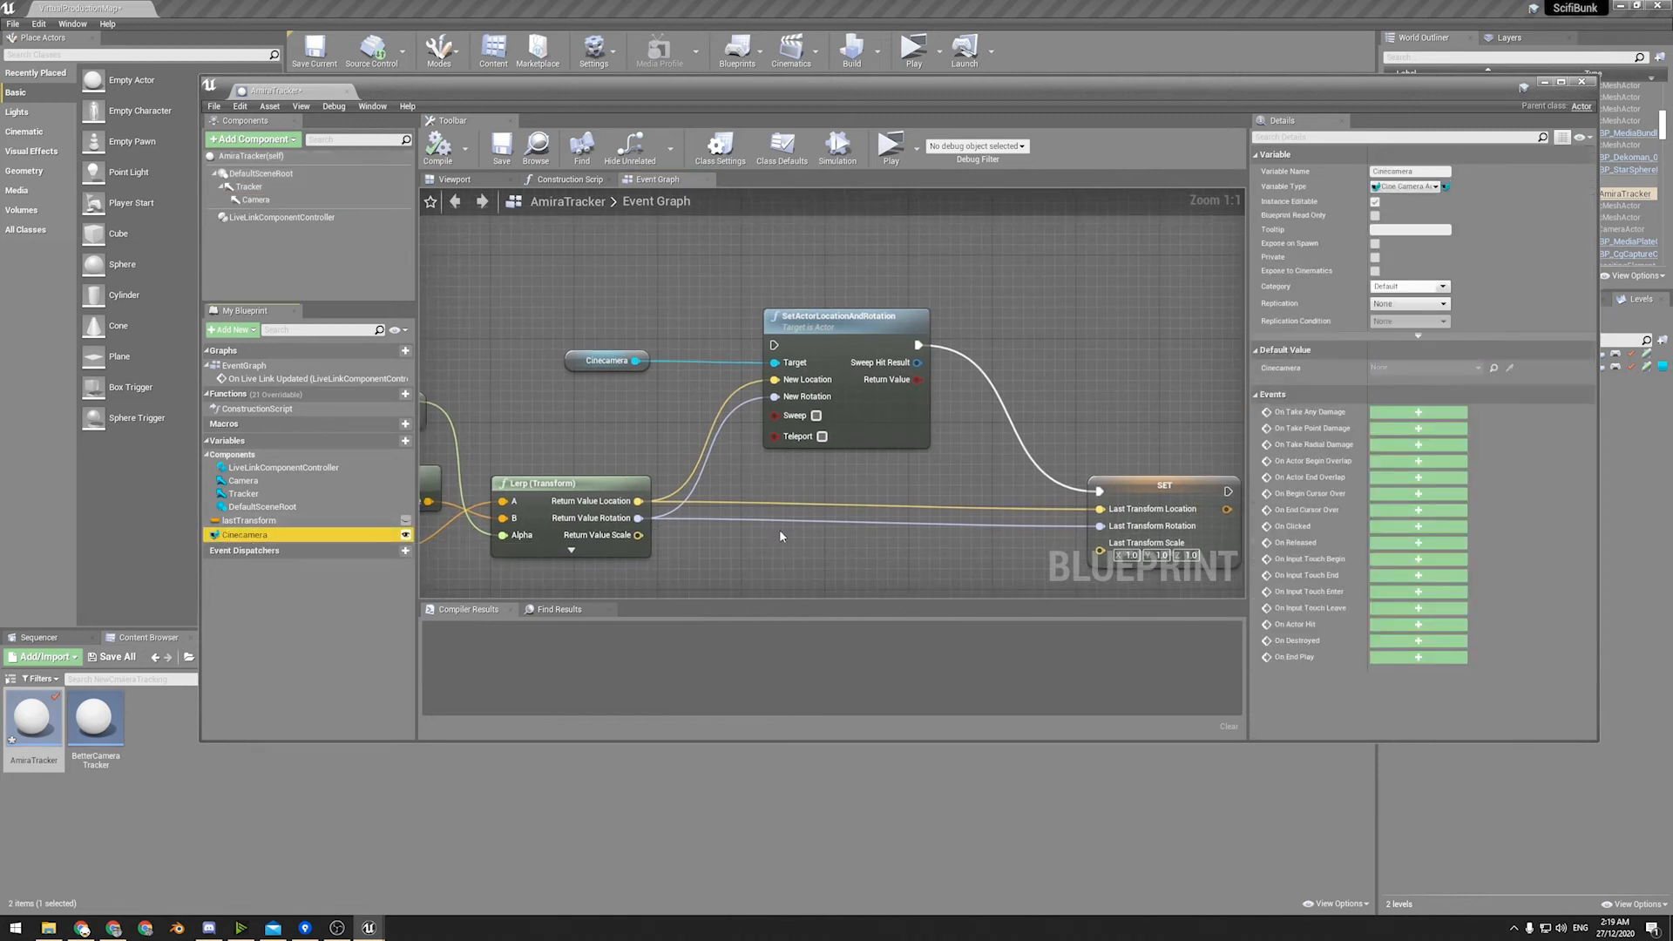
pyautogui.moveTo(781, 535); pyautogui.dragTo(657, 559, button='right')
pyautogui.moveTo(912, 552); pyautogui.dragTo(791, 491, button='right')
pyautogui.moveTo(911, 446); pyautogui.dragTo(977, 397, button='right')
# Select the SetActorLocationAndRotation node for review and close the AmiraTracker blueprint.
pyautogui.click(1030, 473)
pyautogui.moveTo(573, 217); pyautogui.dragTo(705, 348, button='right')
pyautogui.moveTo(700, 339); pyautogui.dragTo(836, 466)
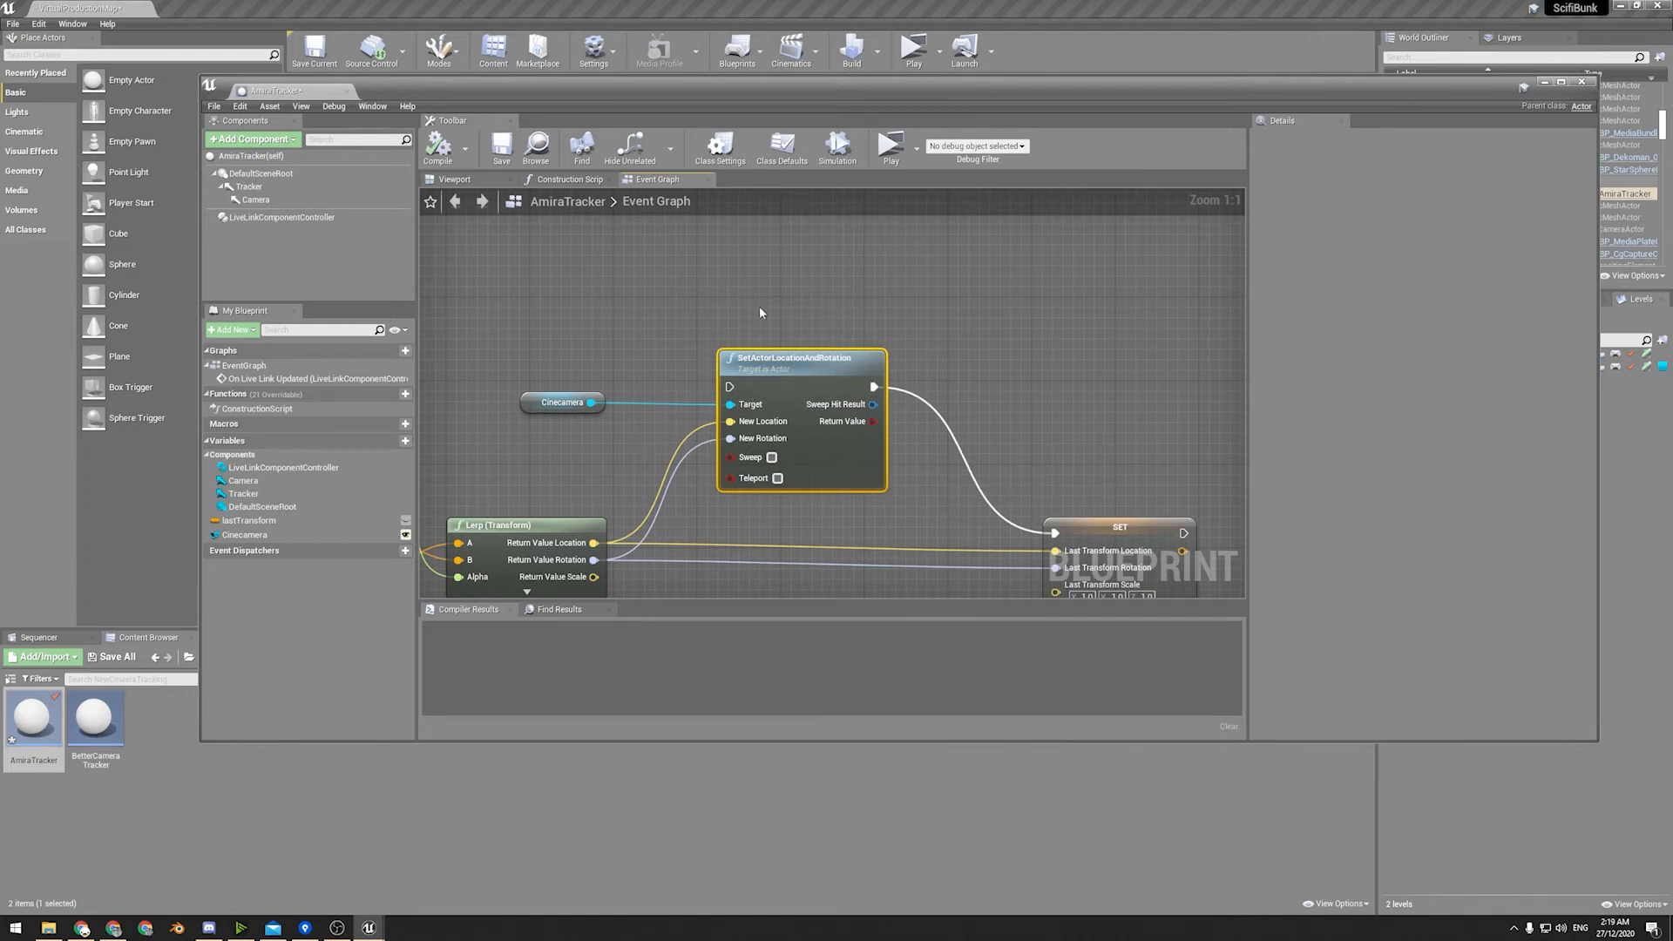
pyautogui.moveTo(873, 413); pyautogui.dragTo(843, 405)
pyautogui.click(1581, 81)
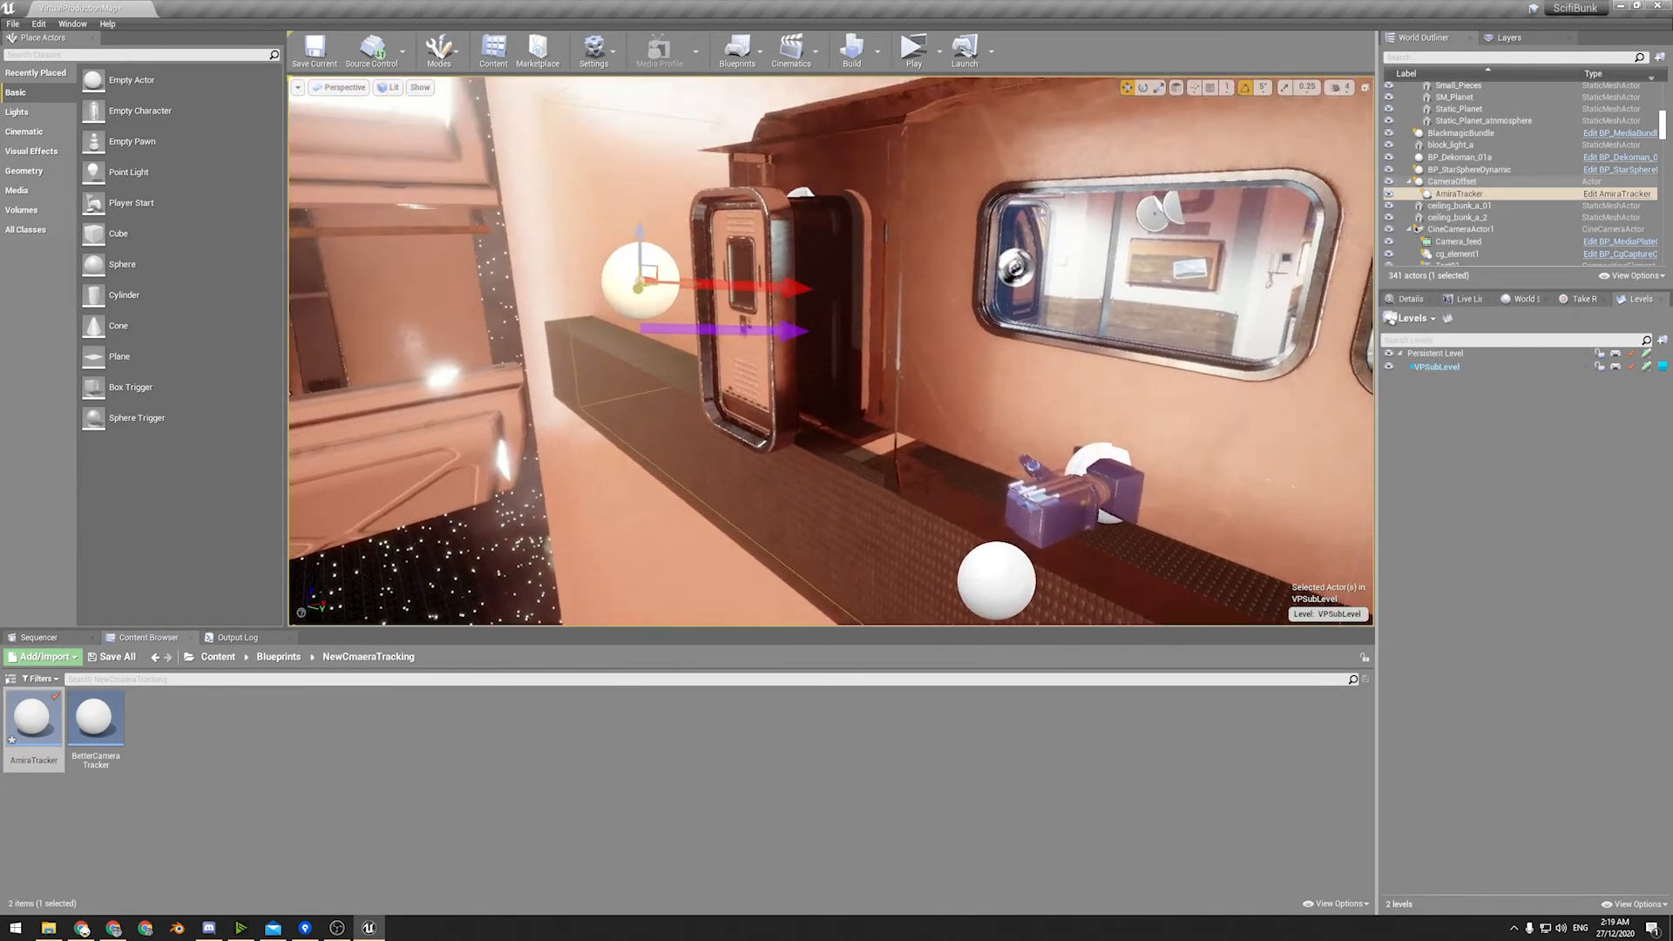
# Assign CineCameraActor1 as the Cinecamera in the level's AmiraTracker details.
pyautogui.moveTo(817, 309); pyautogui.dragTo(713, 350, button='right')
pyautogui.click(1409, 301)
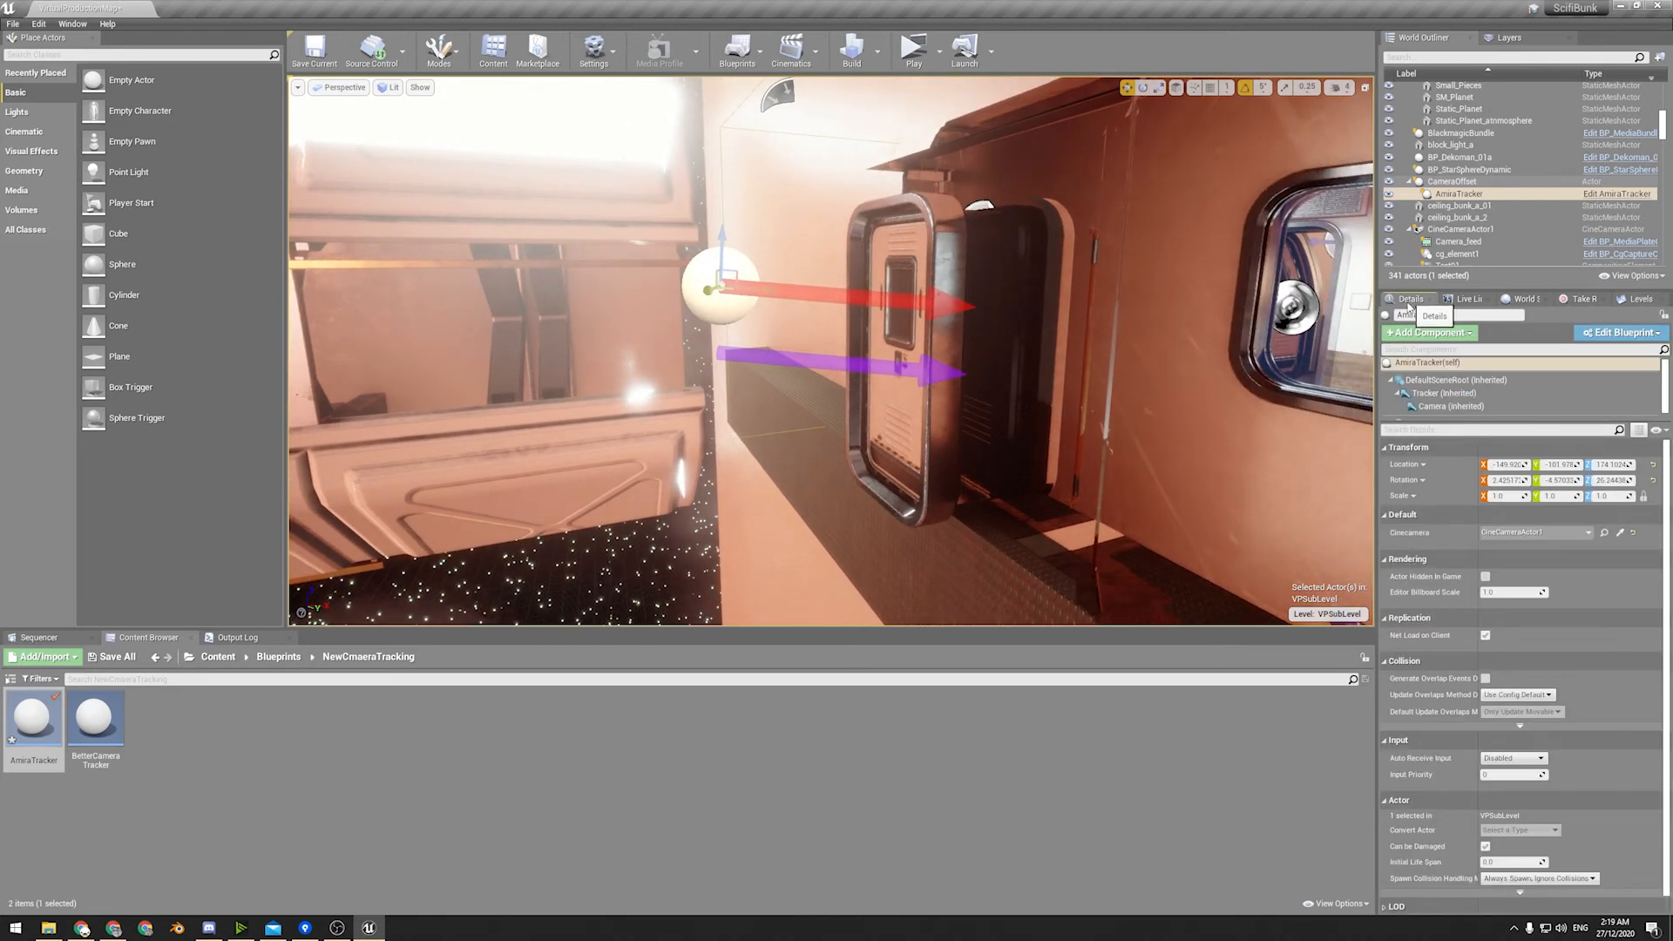
pyautogui.click(1516, 532)
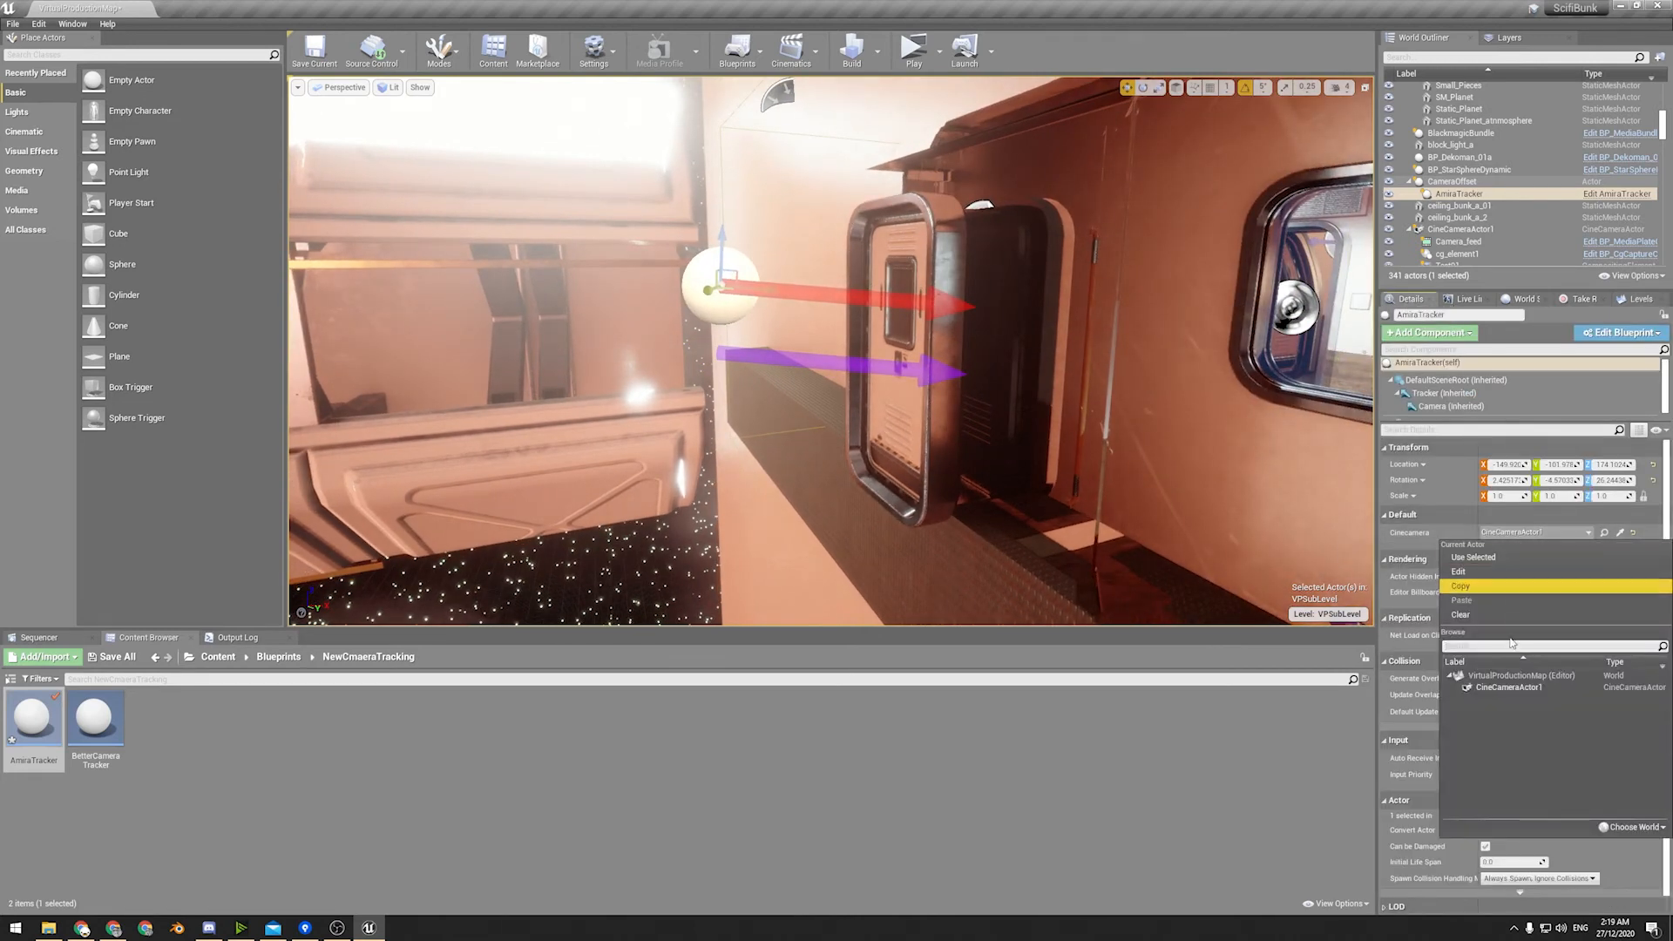
pyautogui.click(1509, 687)
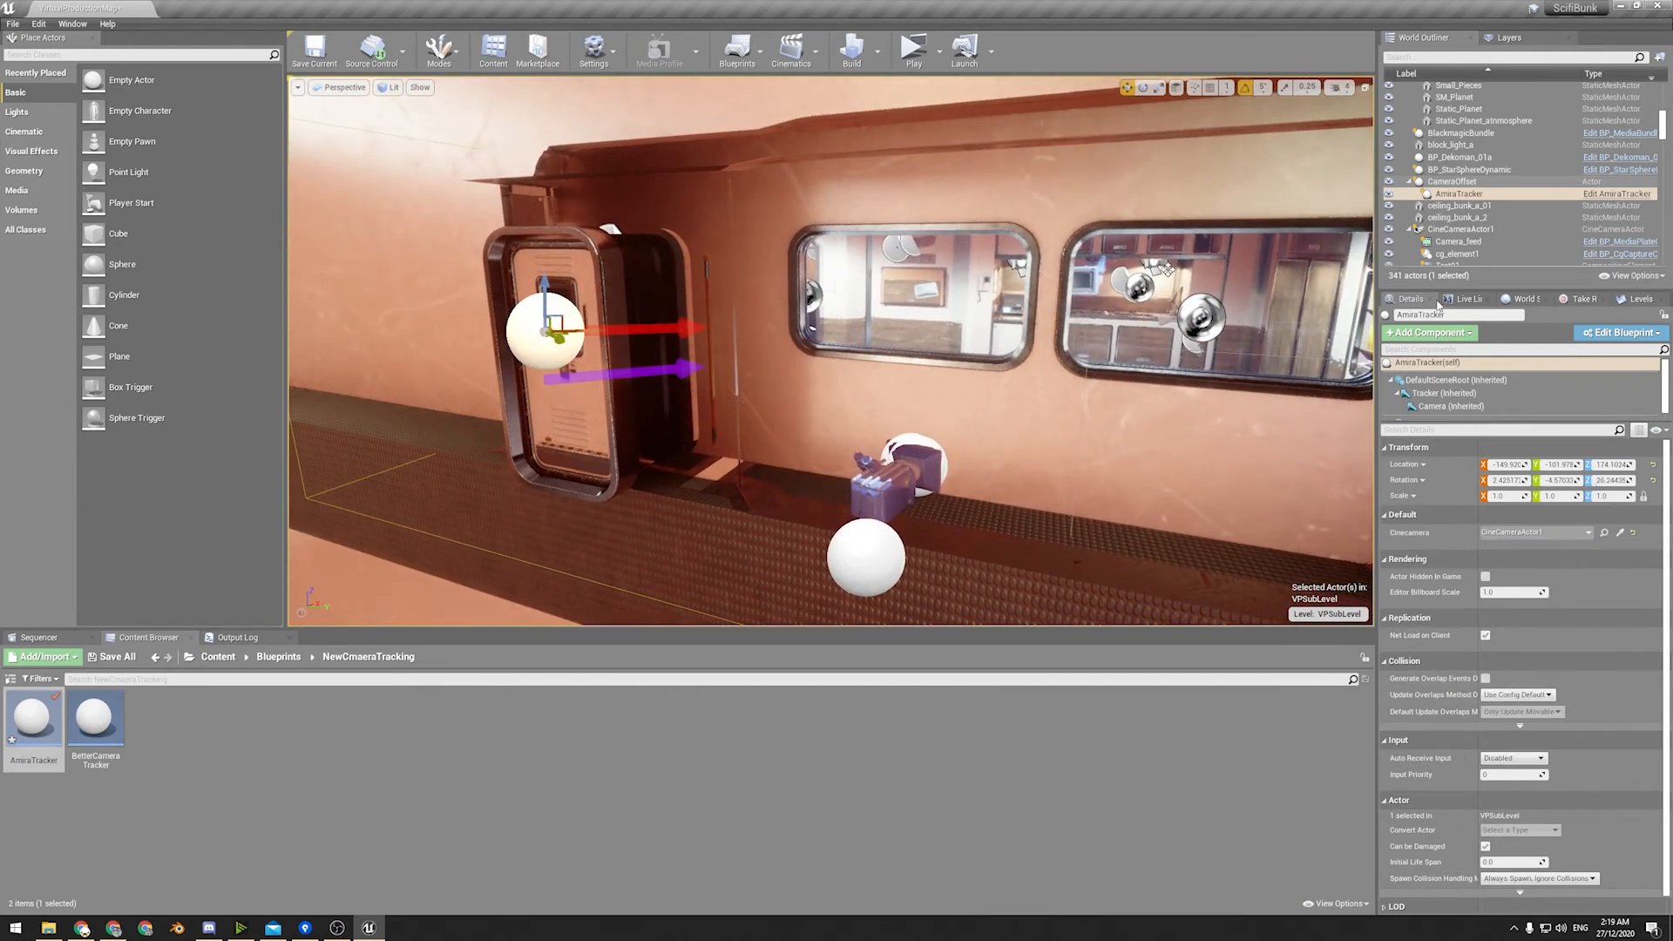
# Add a LiveLinkXR source in Live Link with trackers and controllers tracked and HMDs left out.
pyautogui.click(1443, 301)
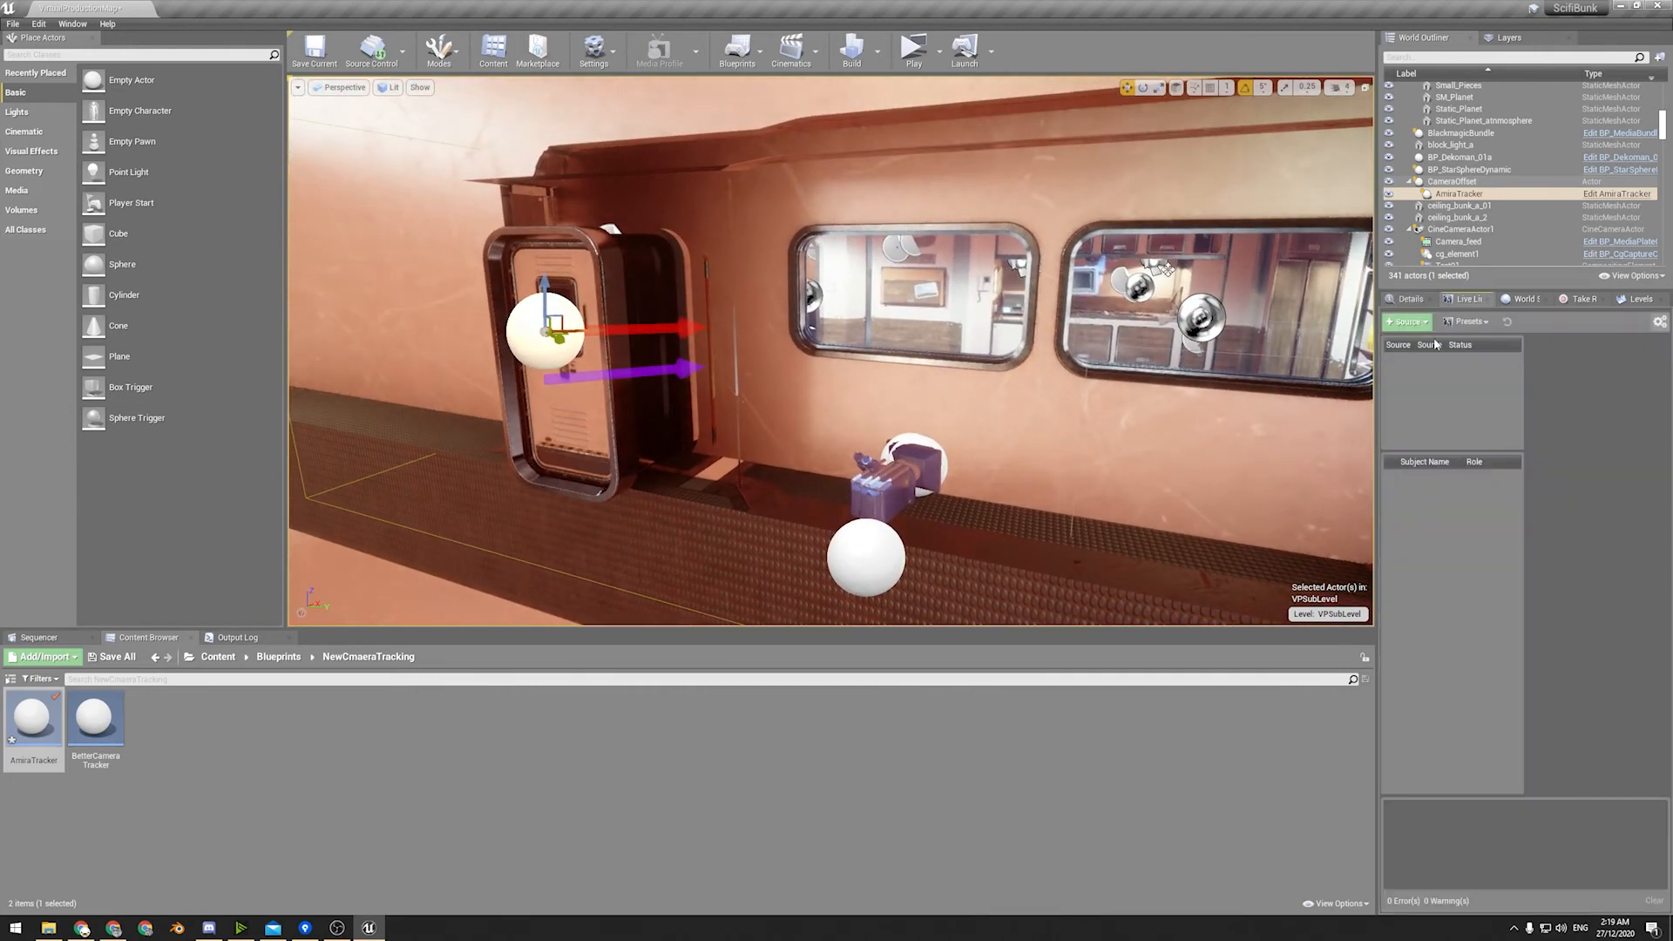
pyautogui.click(1414, 324)
pyautogui.moveTo(1438, 363)
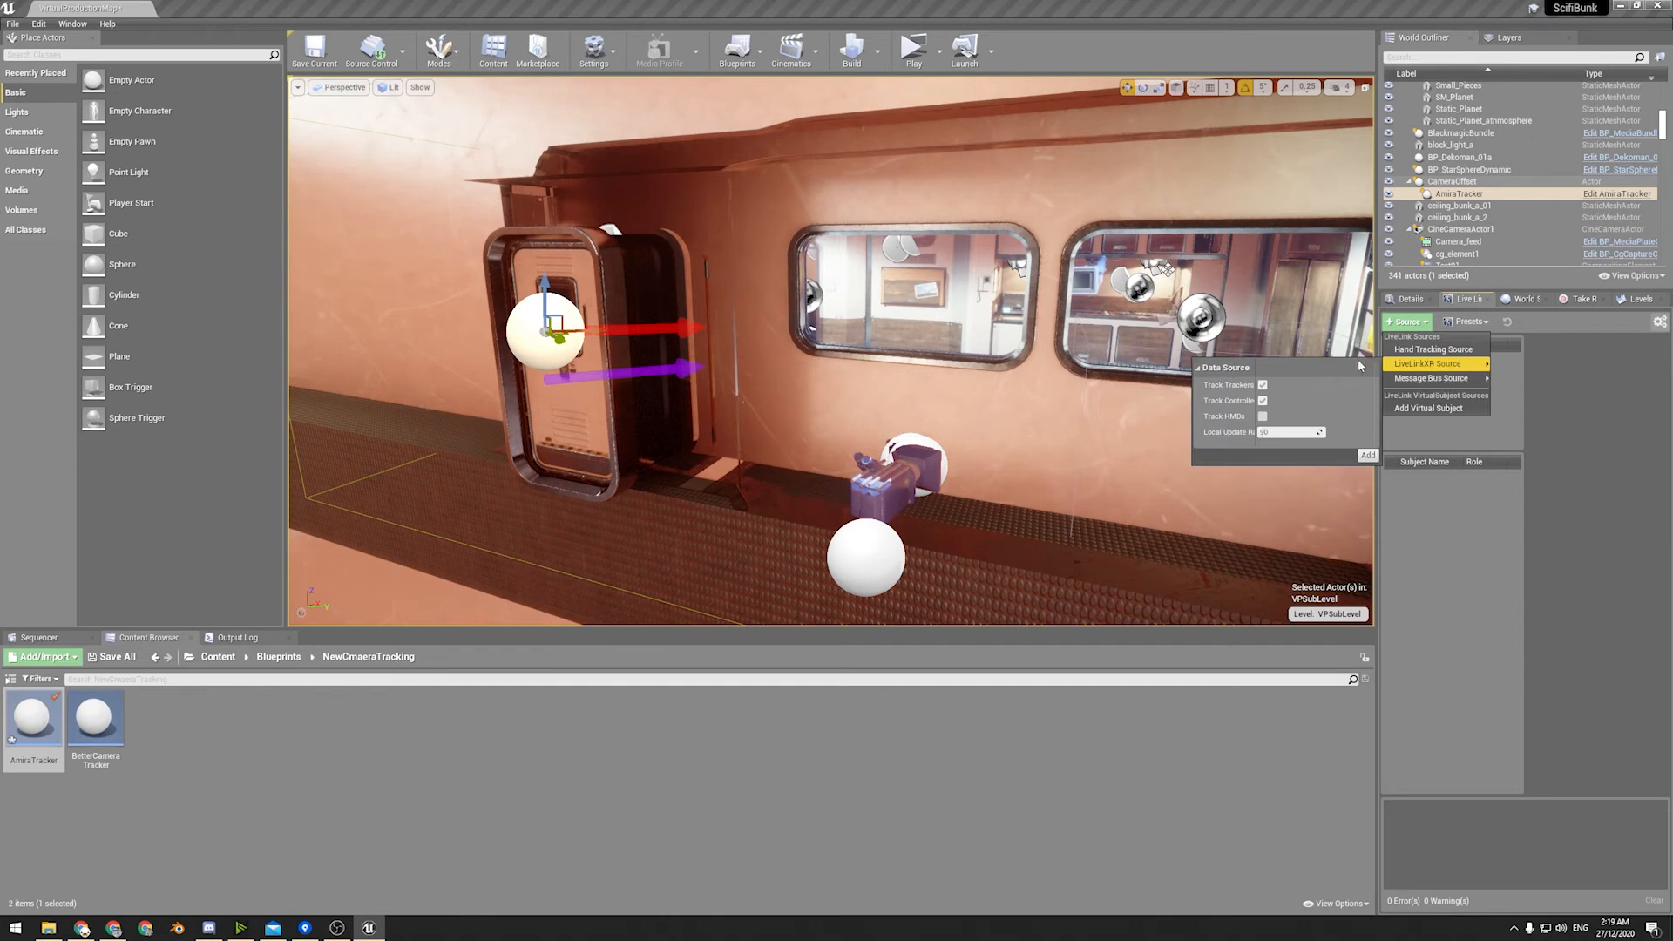
pyautogui.click(1367, 455)
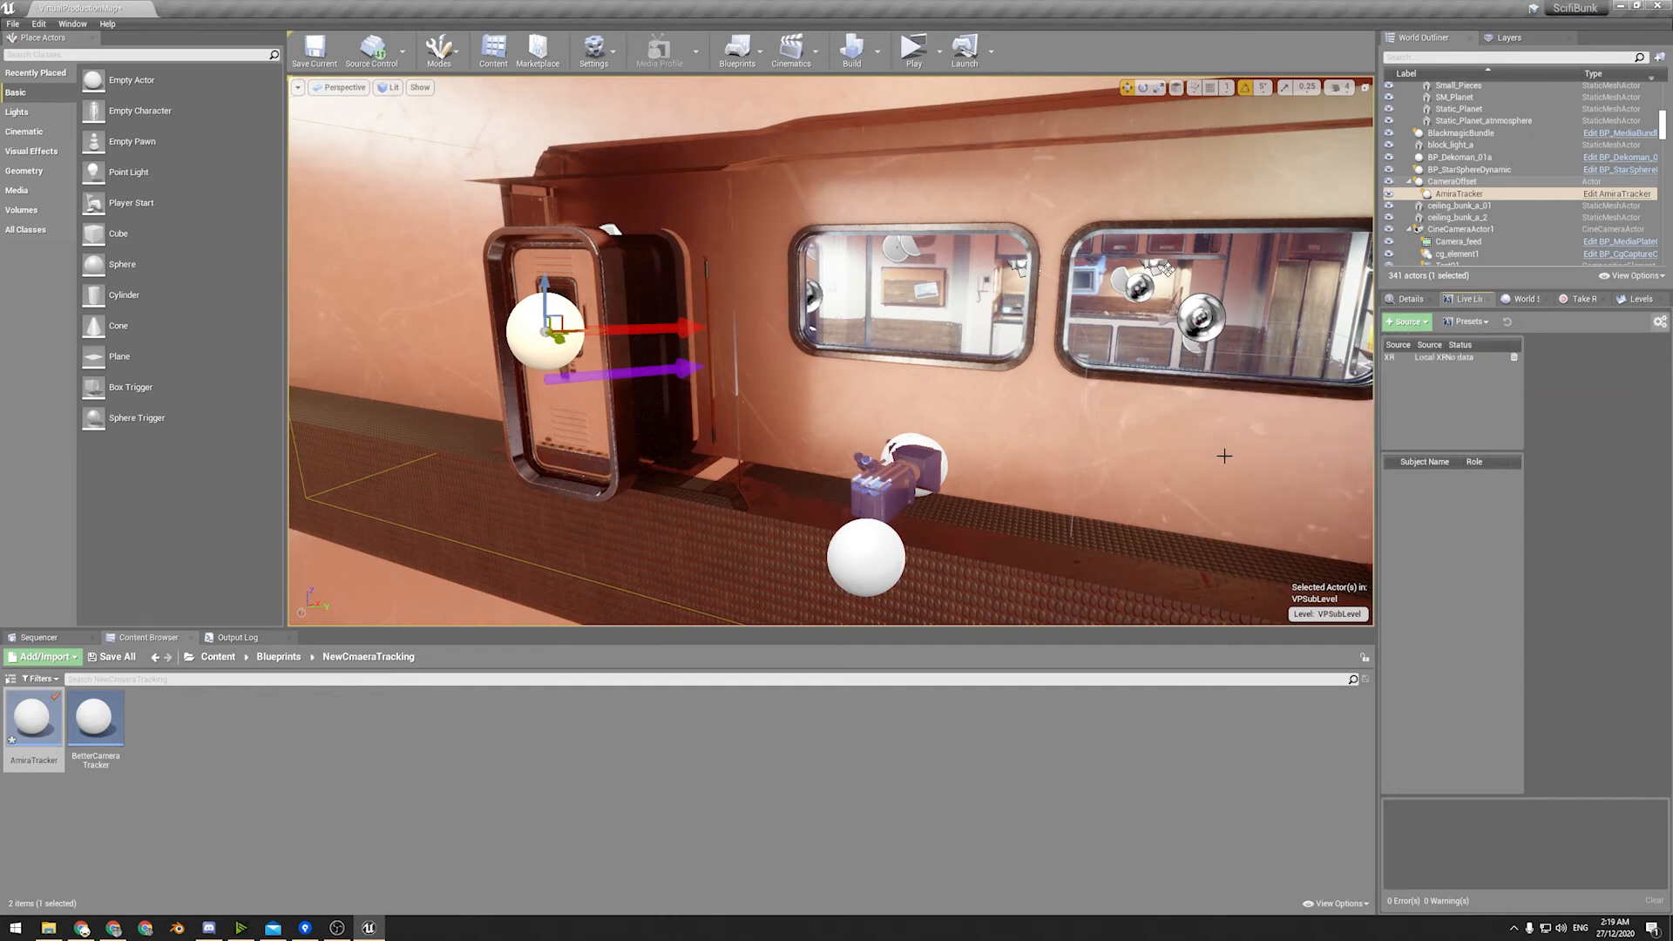
# Select the XR source in Live Link to show its settings, and select the CameraOffset actor to display its details.
pyautogui.click(1439, 359)
pyautogui.moveTo(1133, 392); pyautogui.dragTo(1015, 432, button='right')
pyautogui.moveTo(855, 284); pyautogui.dragTo(1007, 392, button='right')
pyautogui.press('s')
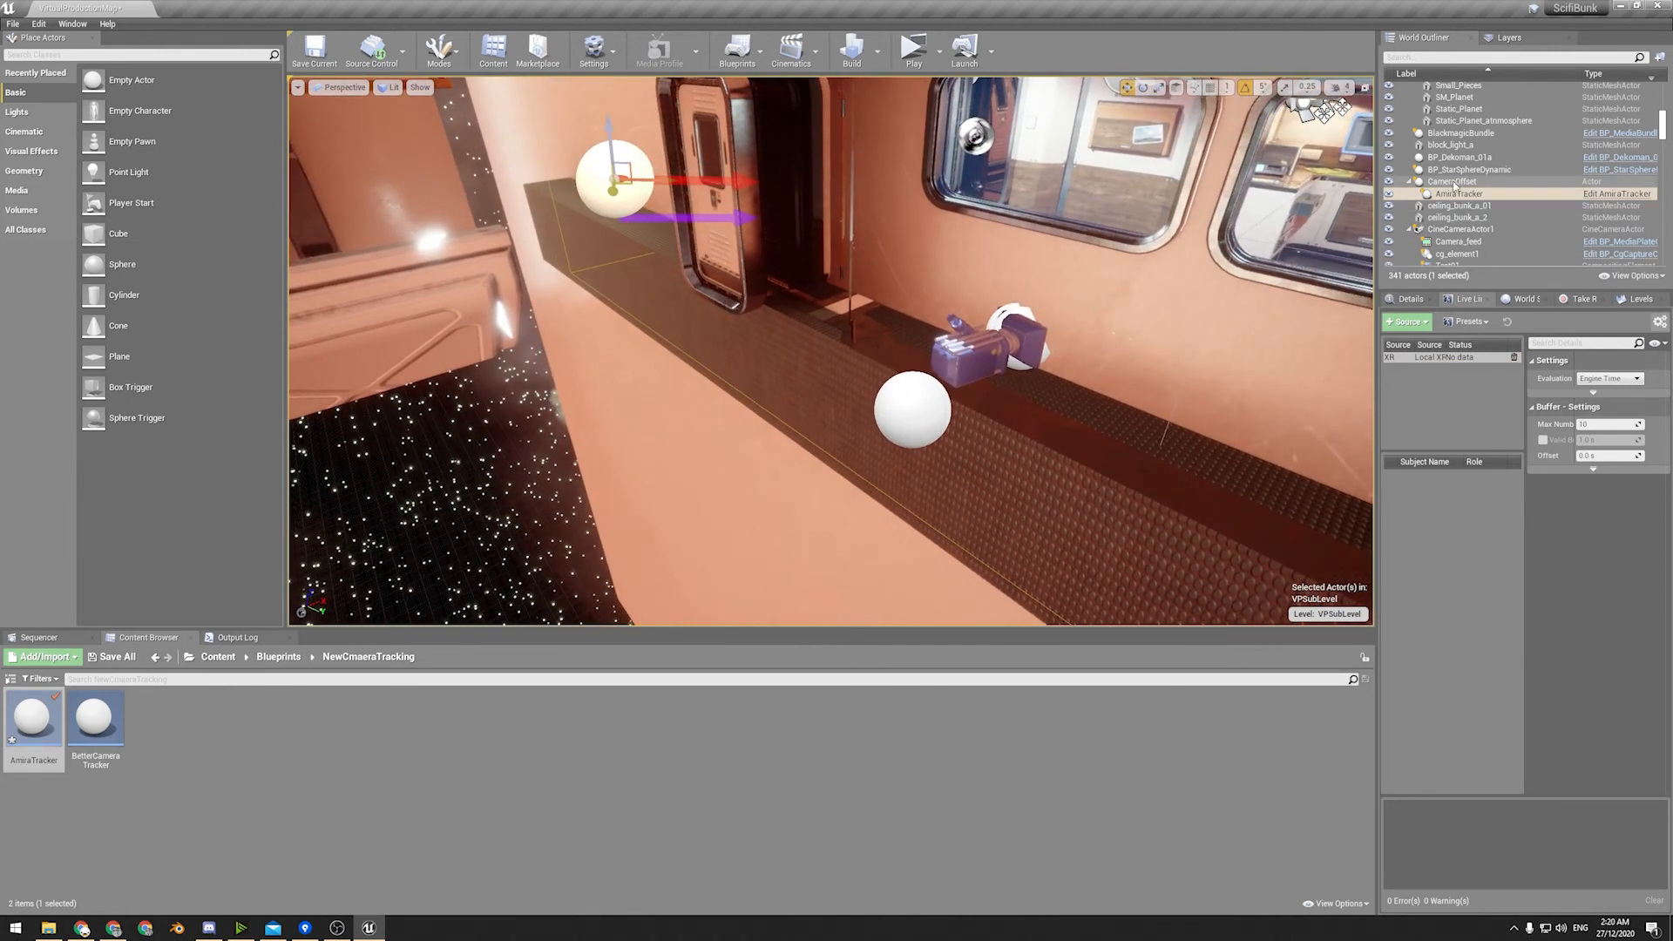
pyautogui.click(1442, 183)
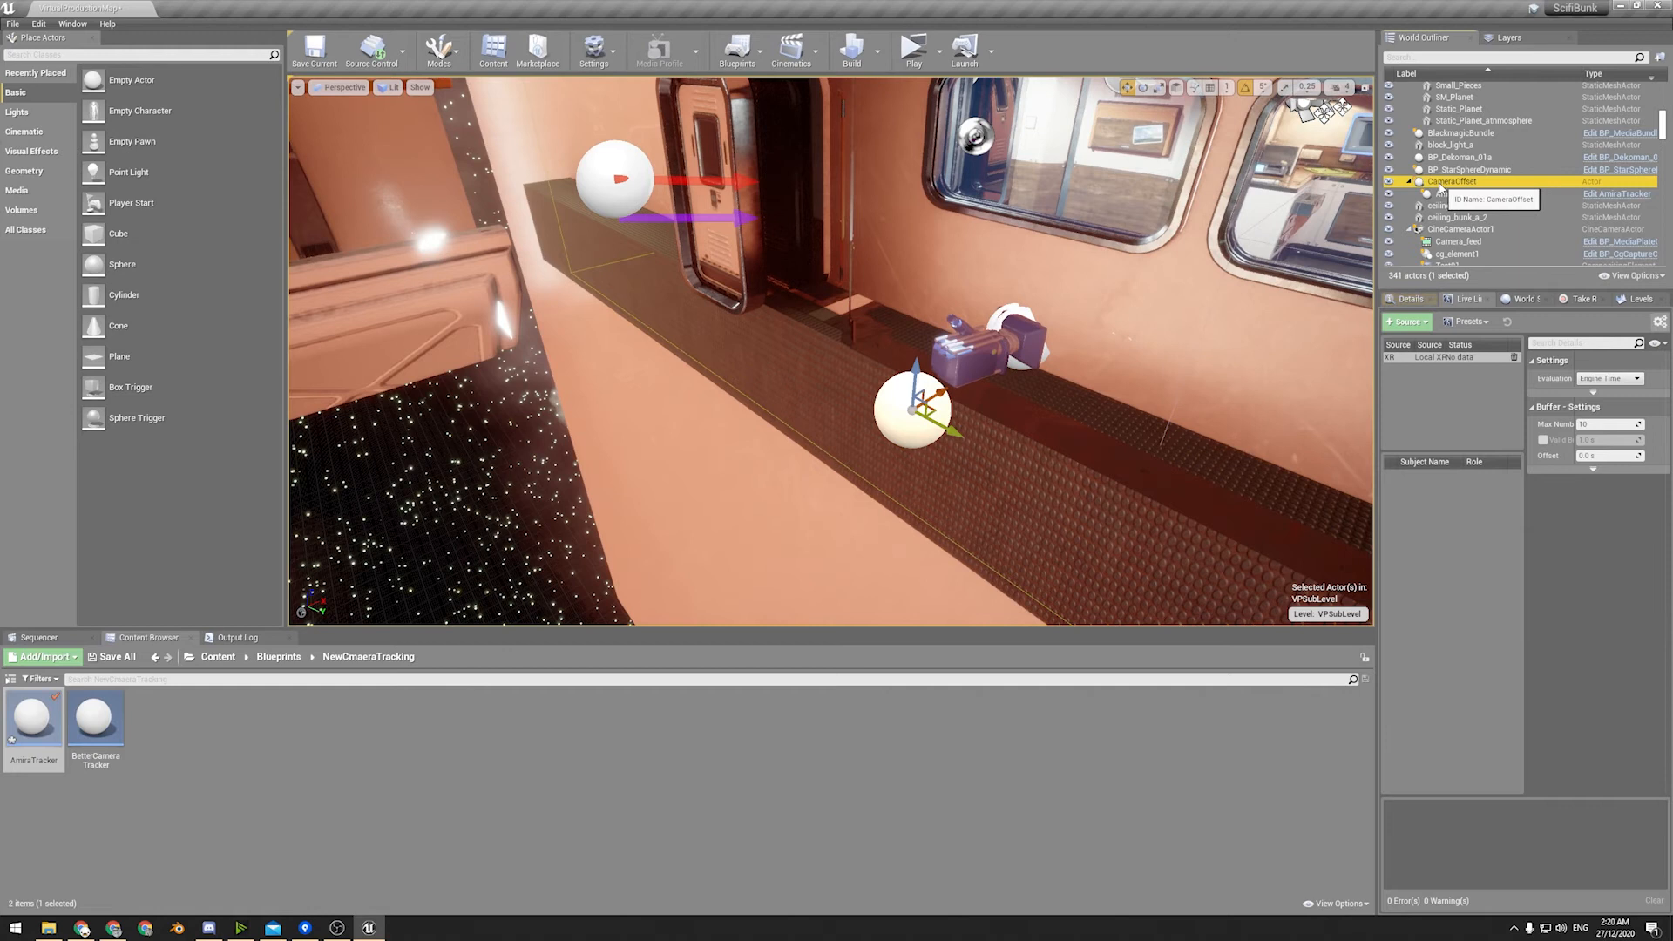
pyautogui.click(1406, 299)
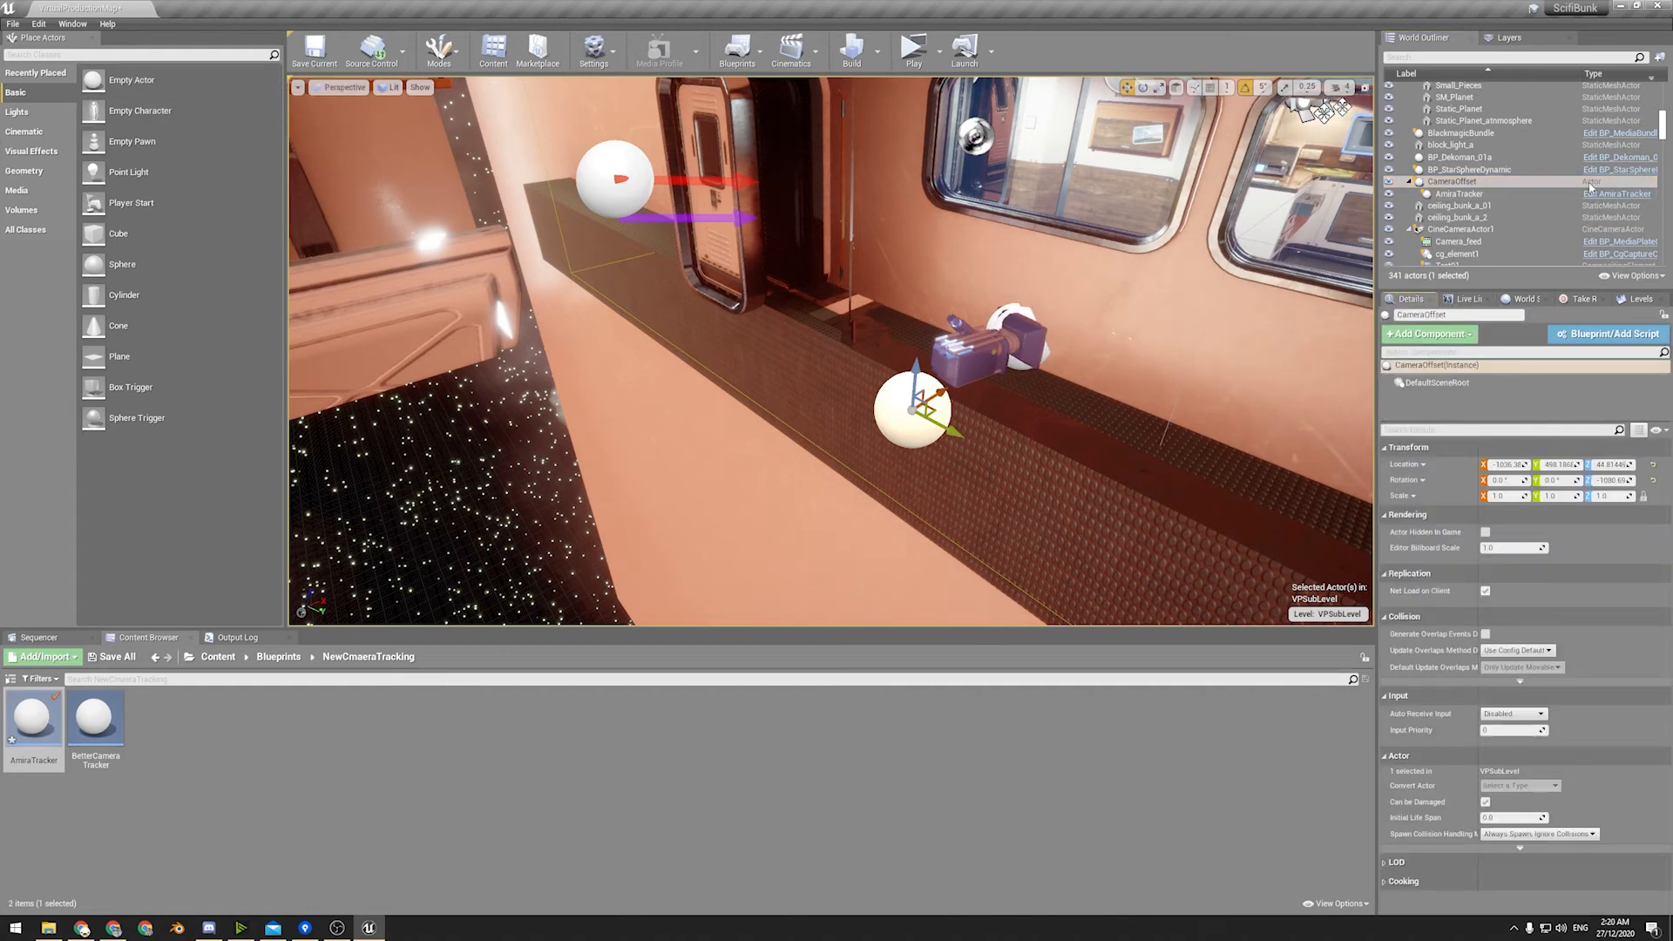
# Move the CameraOffset actor to about X -1011, Y 533 and rotate it around its vertical axis.
pyautogui.click(1477, 181)
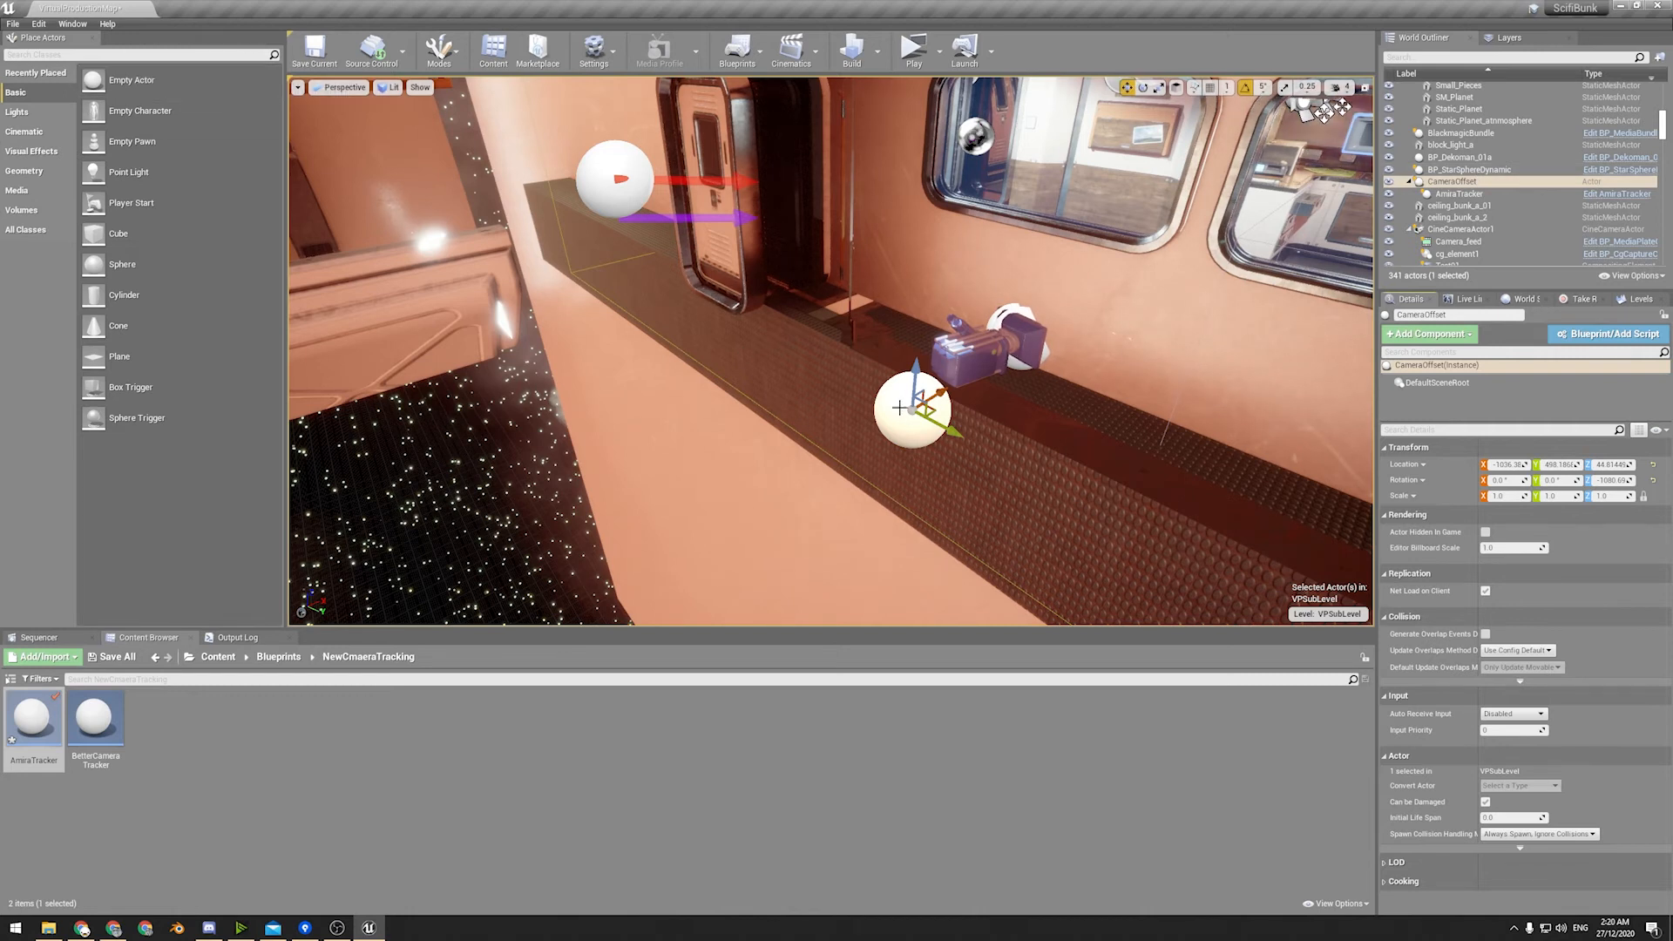
pyautogui.moveTo(940, 400); pyautogui.dragTo(937, 455)
pyautogui.press('e')
pyautogui.moveTo(998, 477); pyautogui.dragTo(592, 405, button='right')
pyautogui.press('w')
pyautogui.press('s')
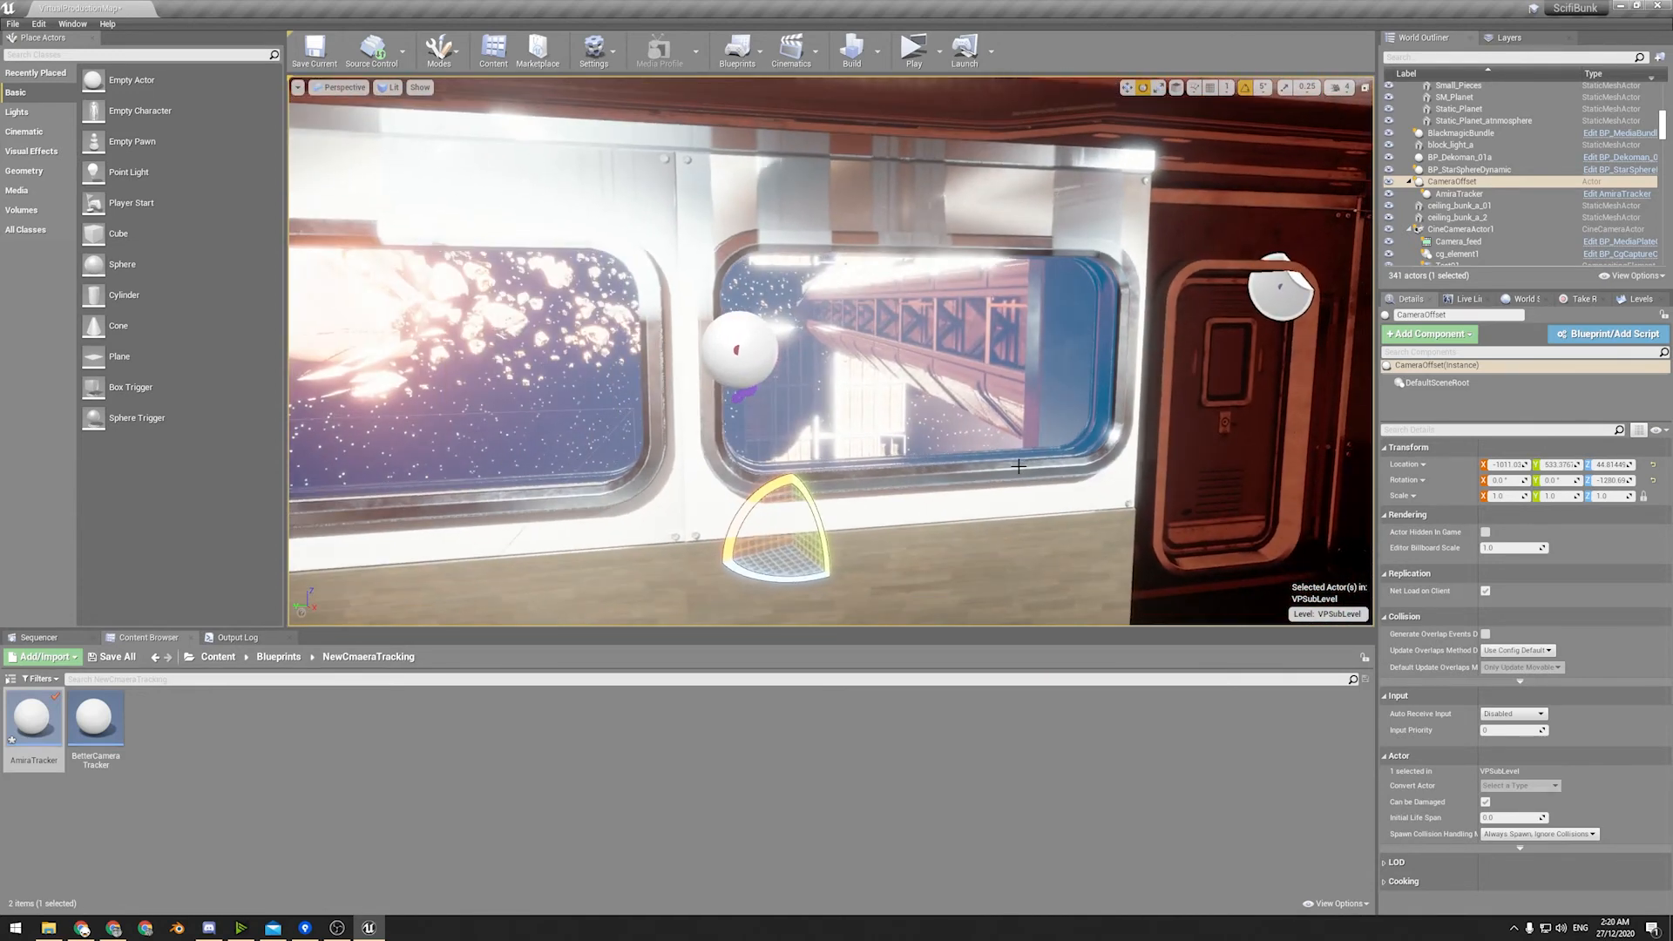
pyautogui.moveTo(991, 360); pyautogui.dragTo(1255, 370, button='right')
pyautogui.press('s')
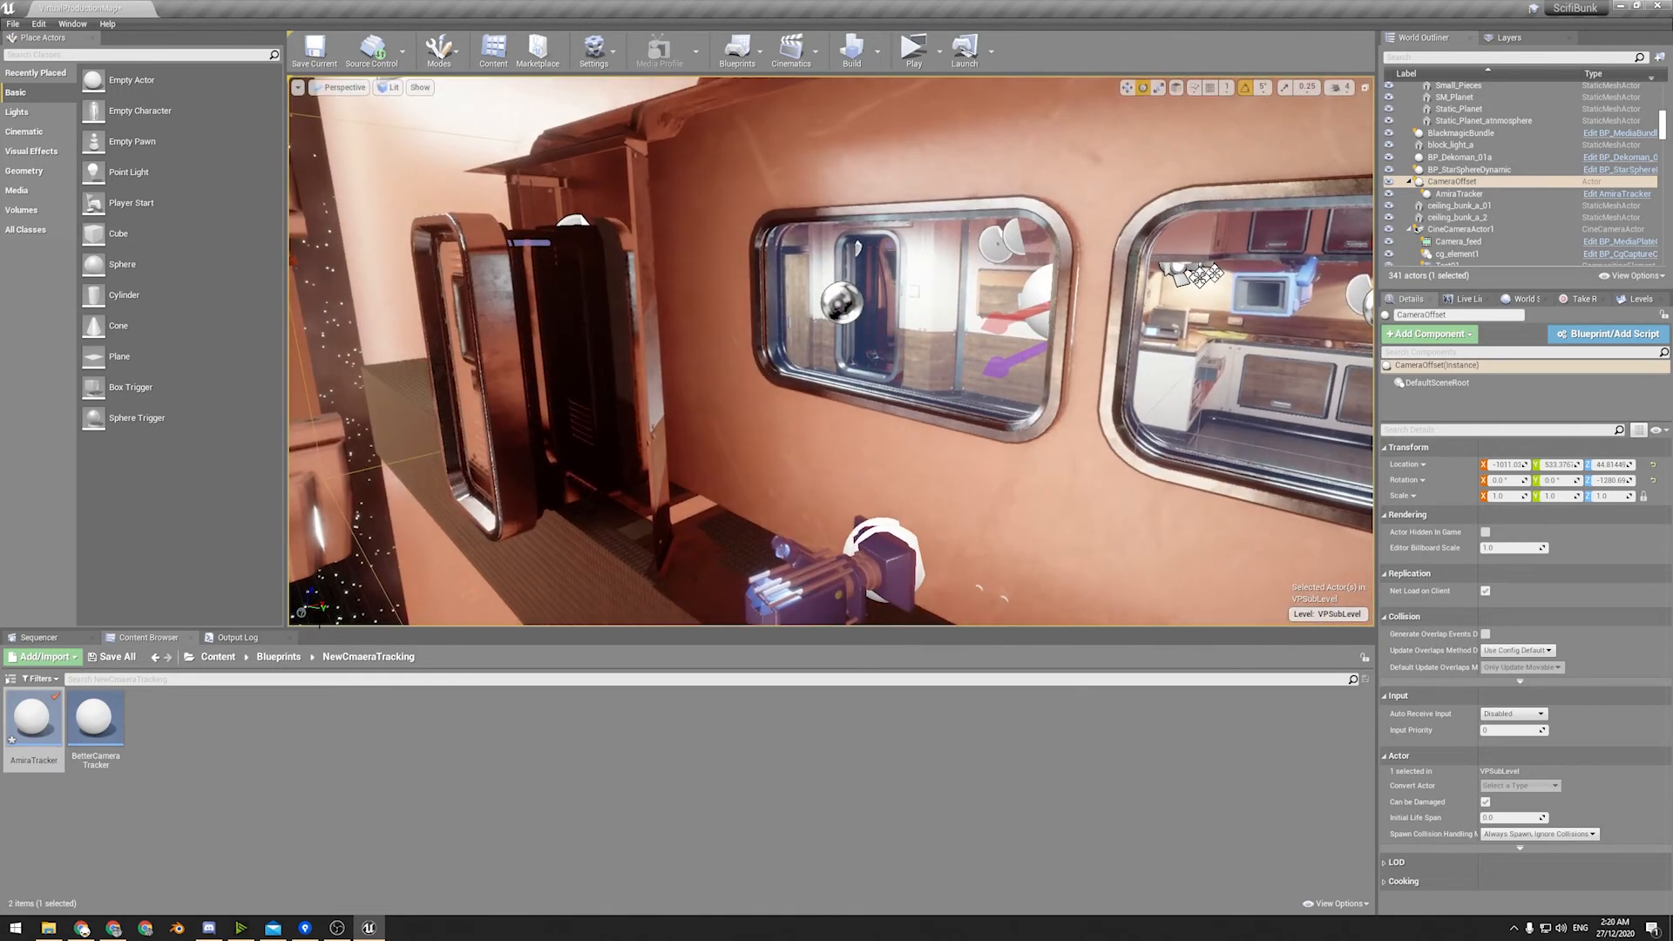
# Save the AmiraTracker blueprint asset and go back to the project's root Content folder.
pyautogui.rightClick(30, 725)
pyautogui.click(78, 503)
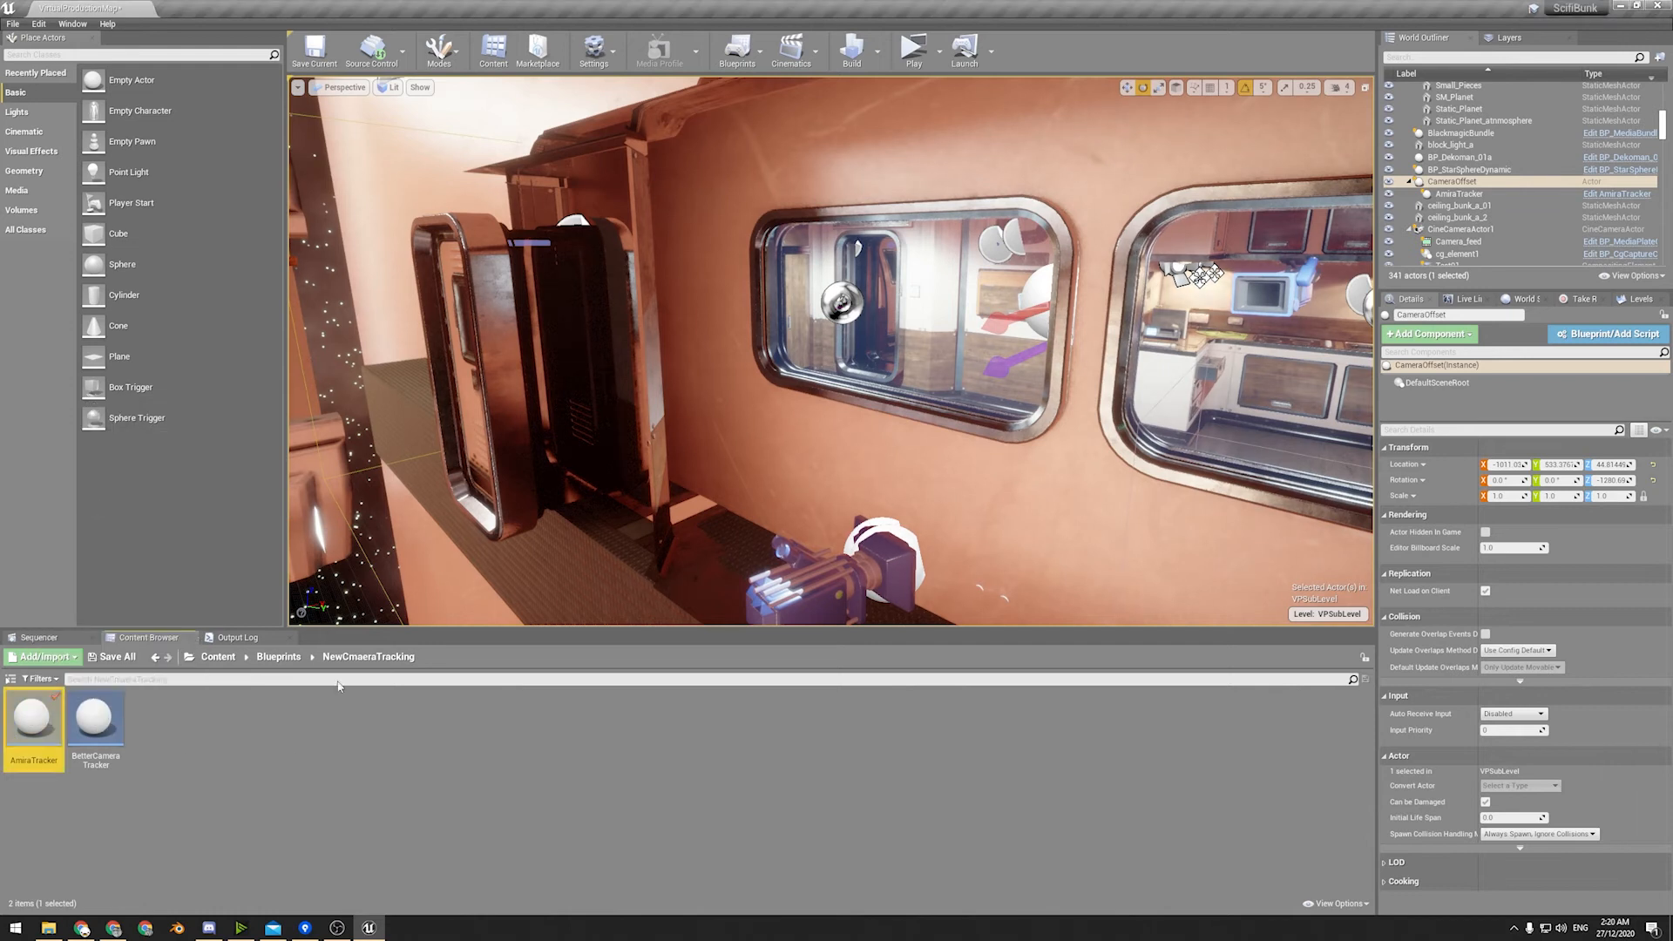
pyautogui.click(279, 657)
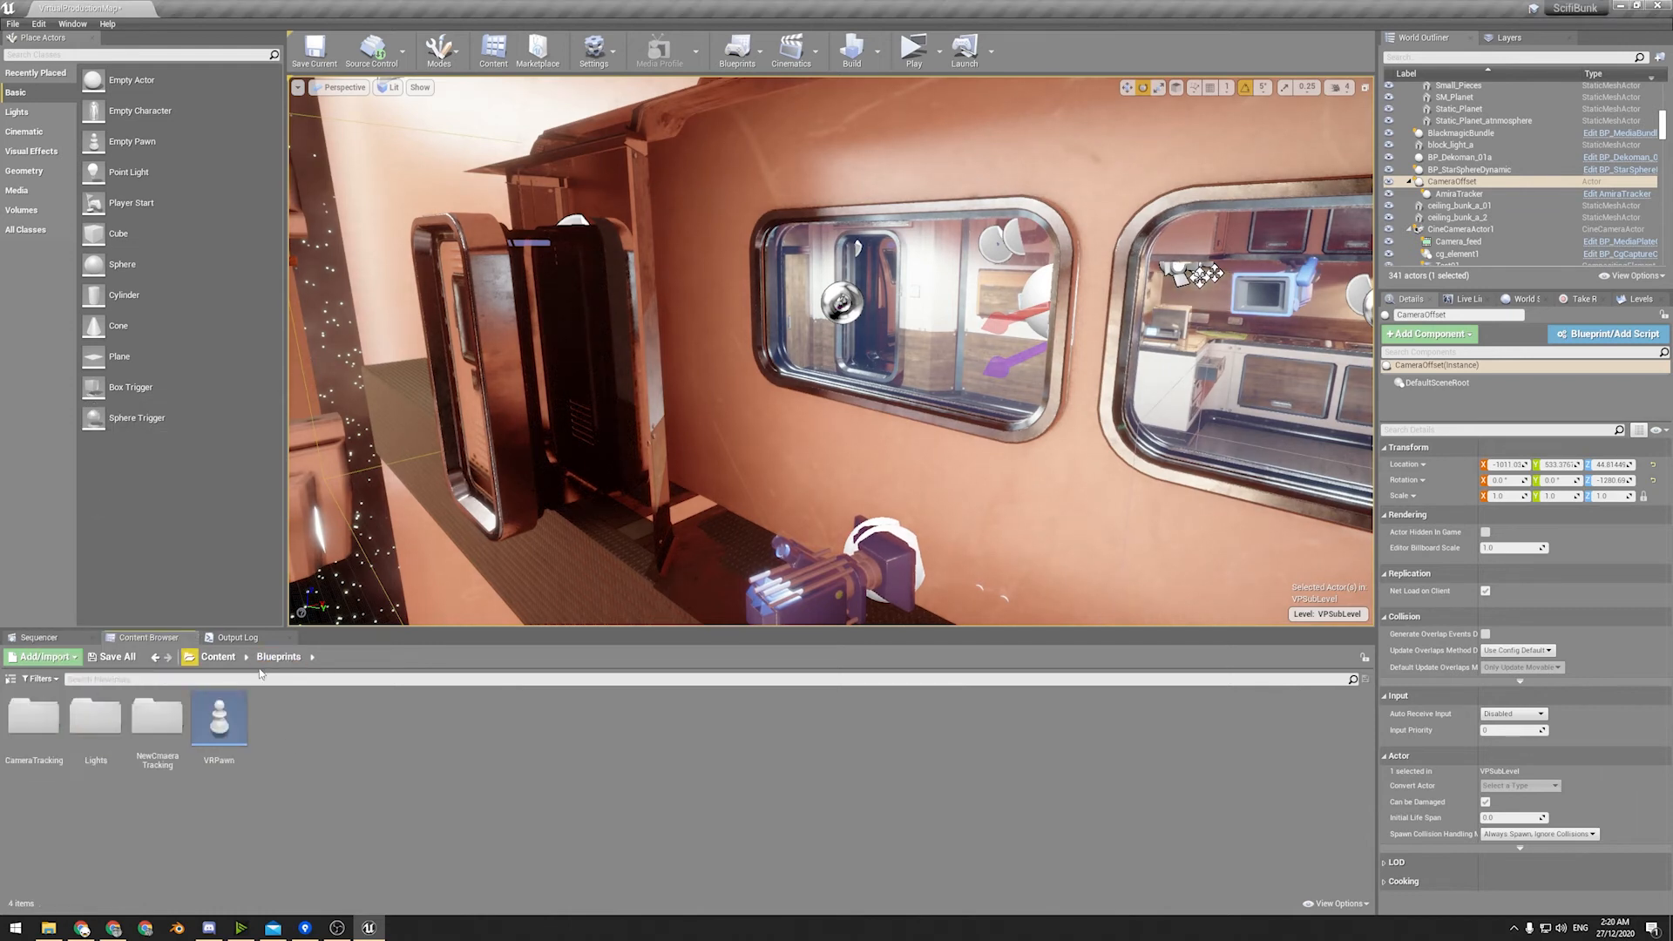
pyautogui.click(217, 657)
# Show the Take Recorder and select cg_element1 at the camera to examine its preview against the set.
pyautogui.click(1572, 299)
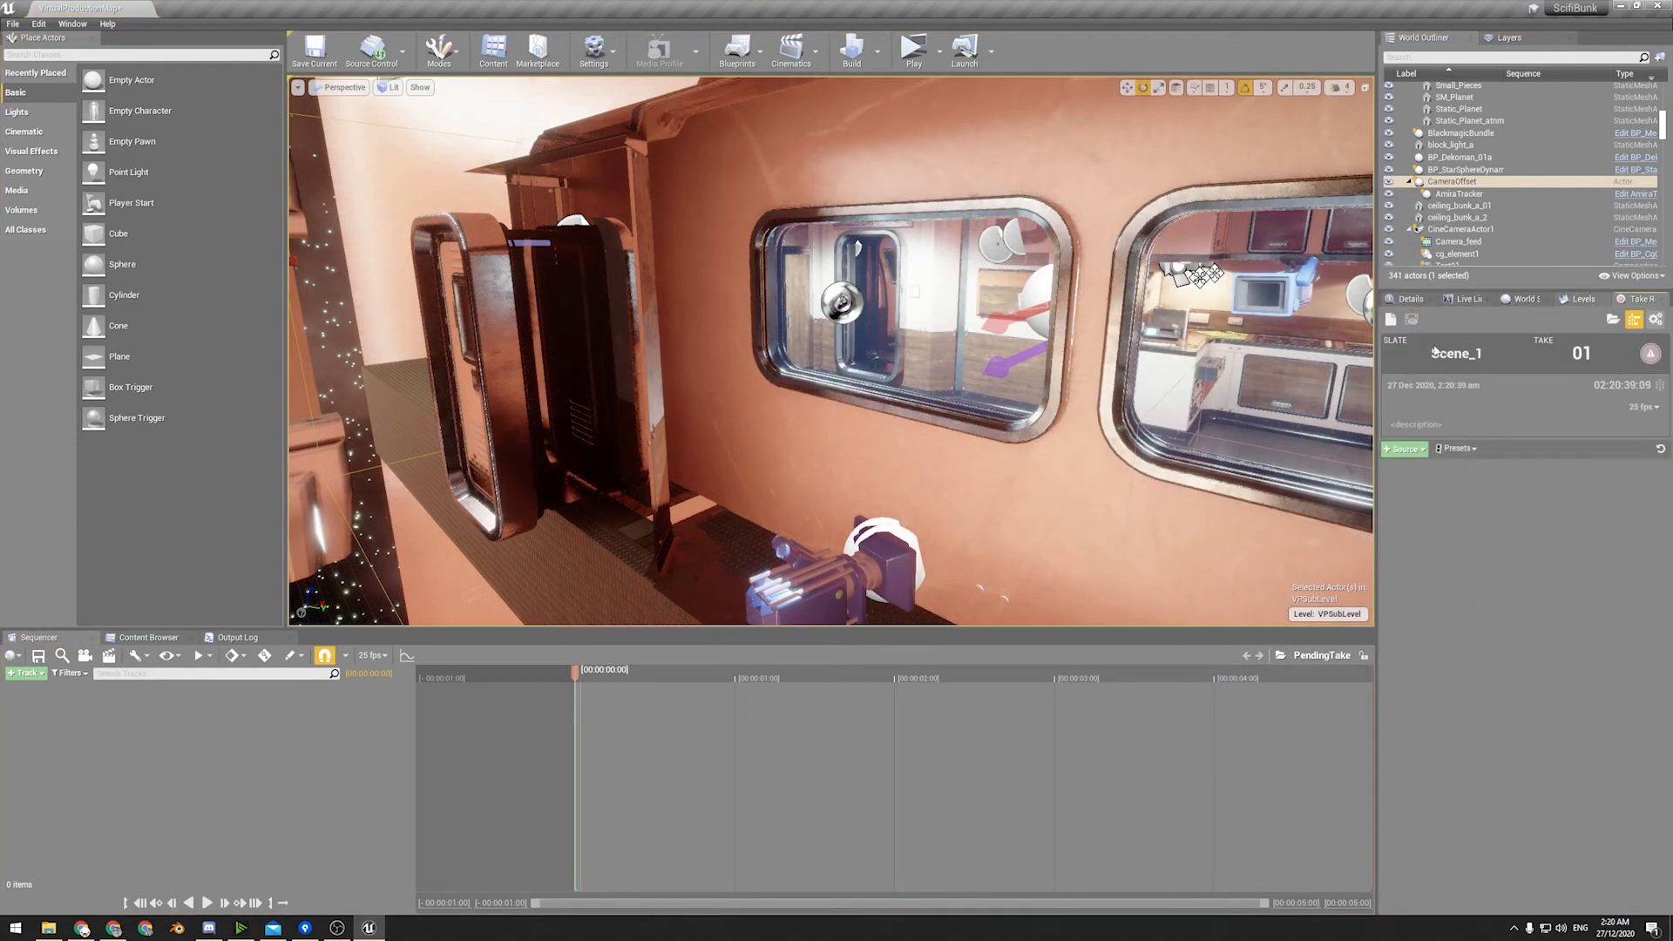
pyautogui.click(889, 537)
pyautogui.moveTo(912, 410); pyautogui.dragTo(291, 592, button='right')
pyautogui.press('w')
pyautogui.press('w')
pyautogui.press('s')
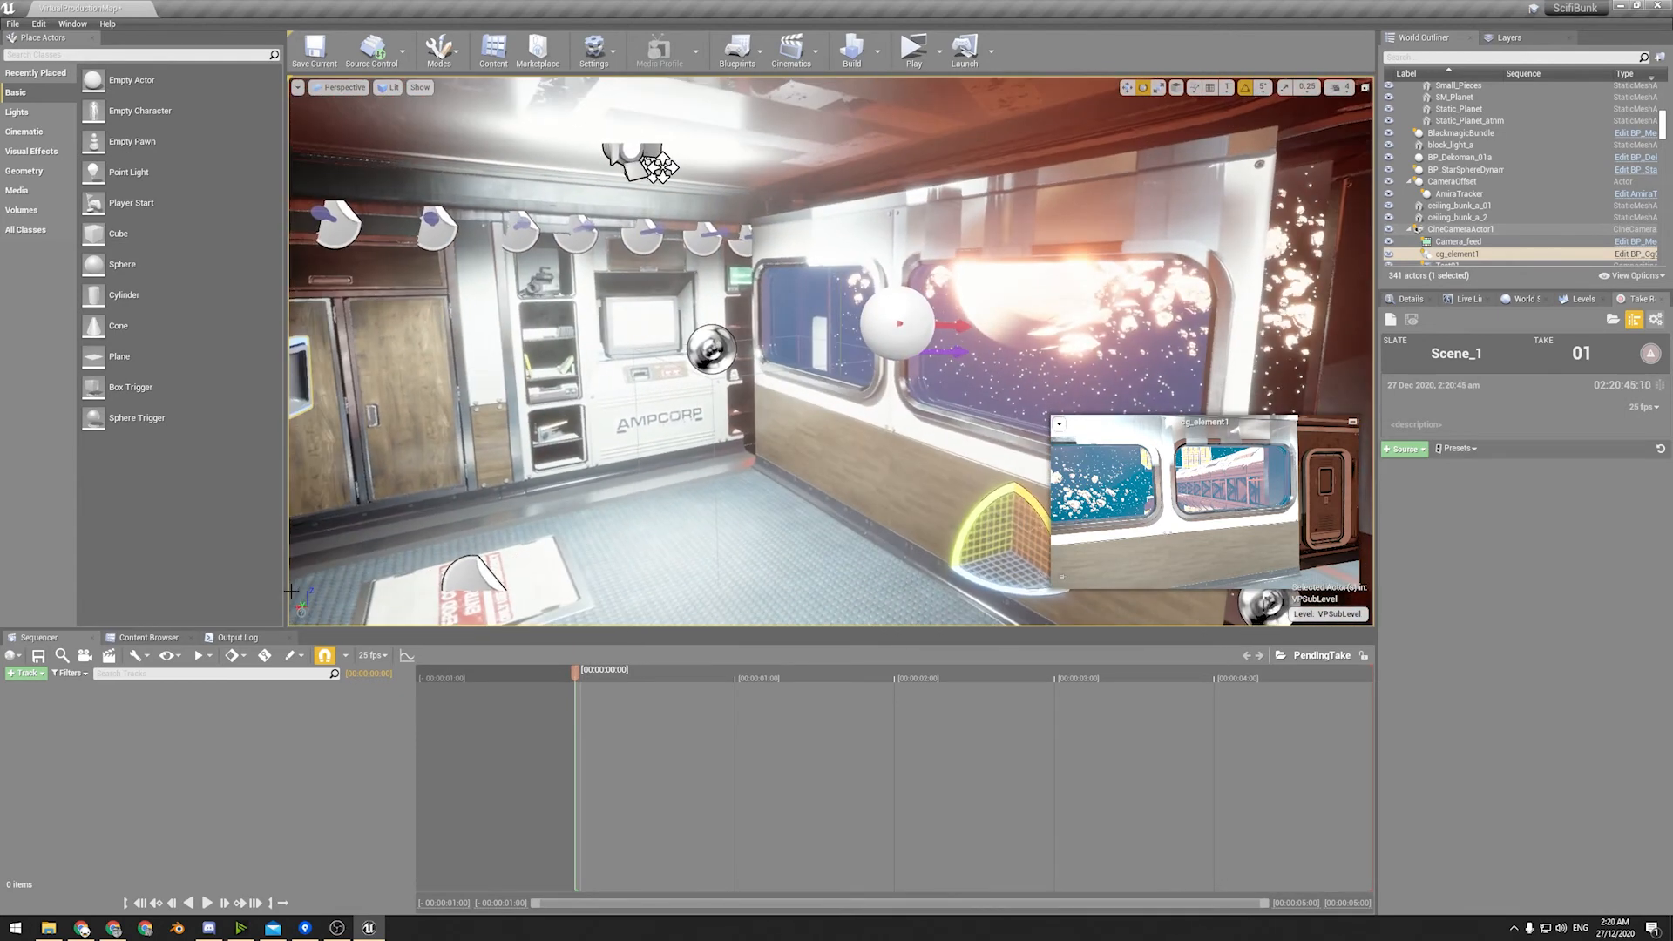
# Open the Composure folder in Content to reach the Blackmagic assets.
pyautogui.click(157, 637)
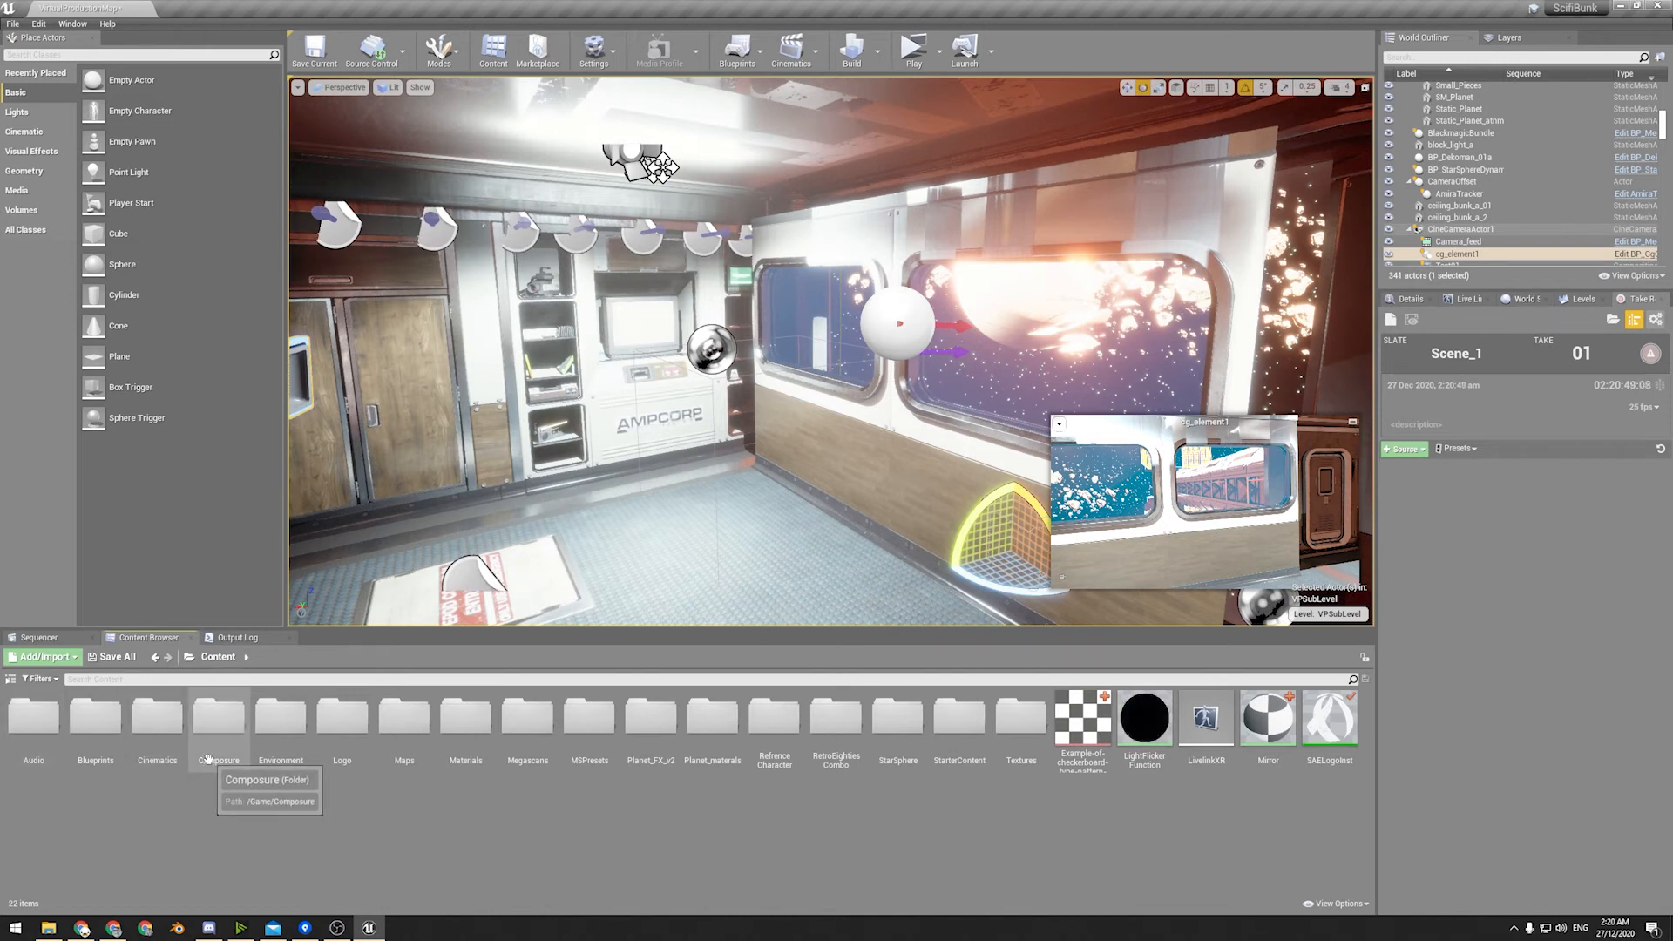
pyautogui.doubleClick(217, 723)
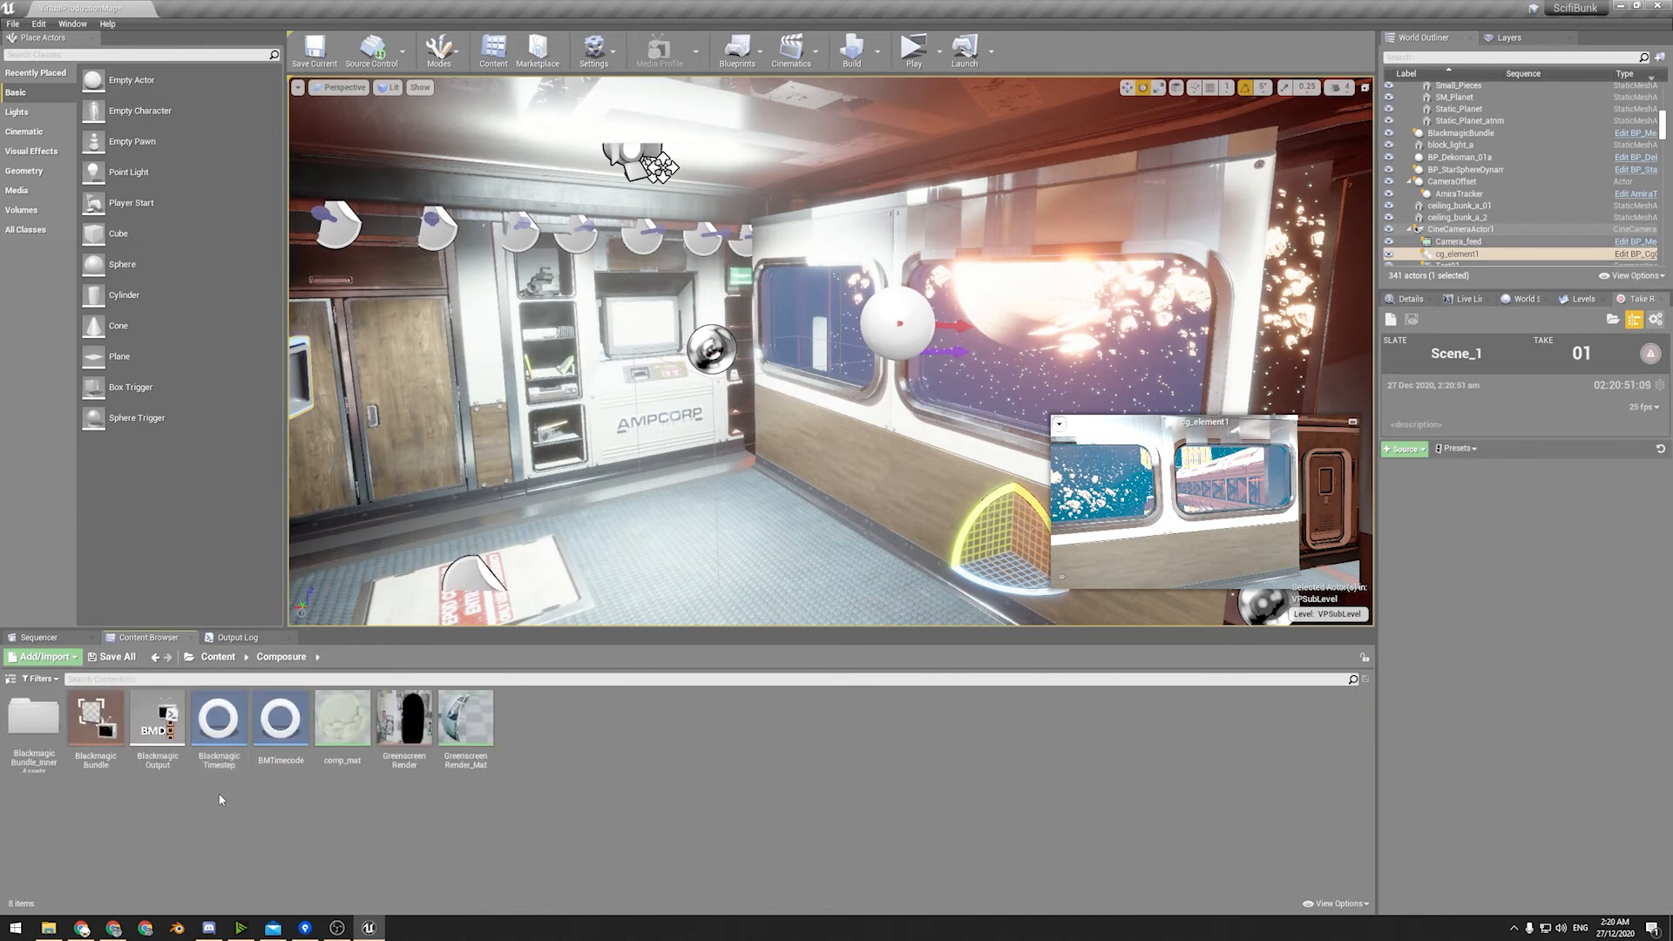
pyautogui.rightClick(1342, 353)
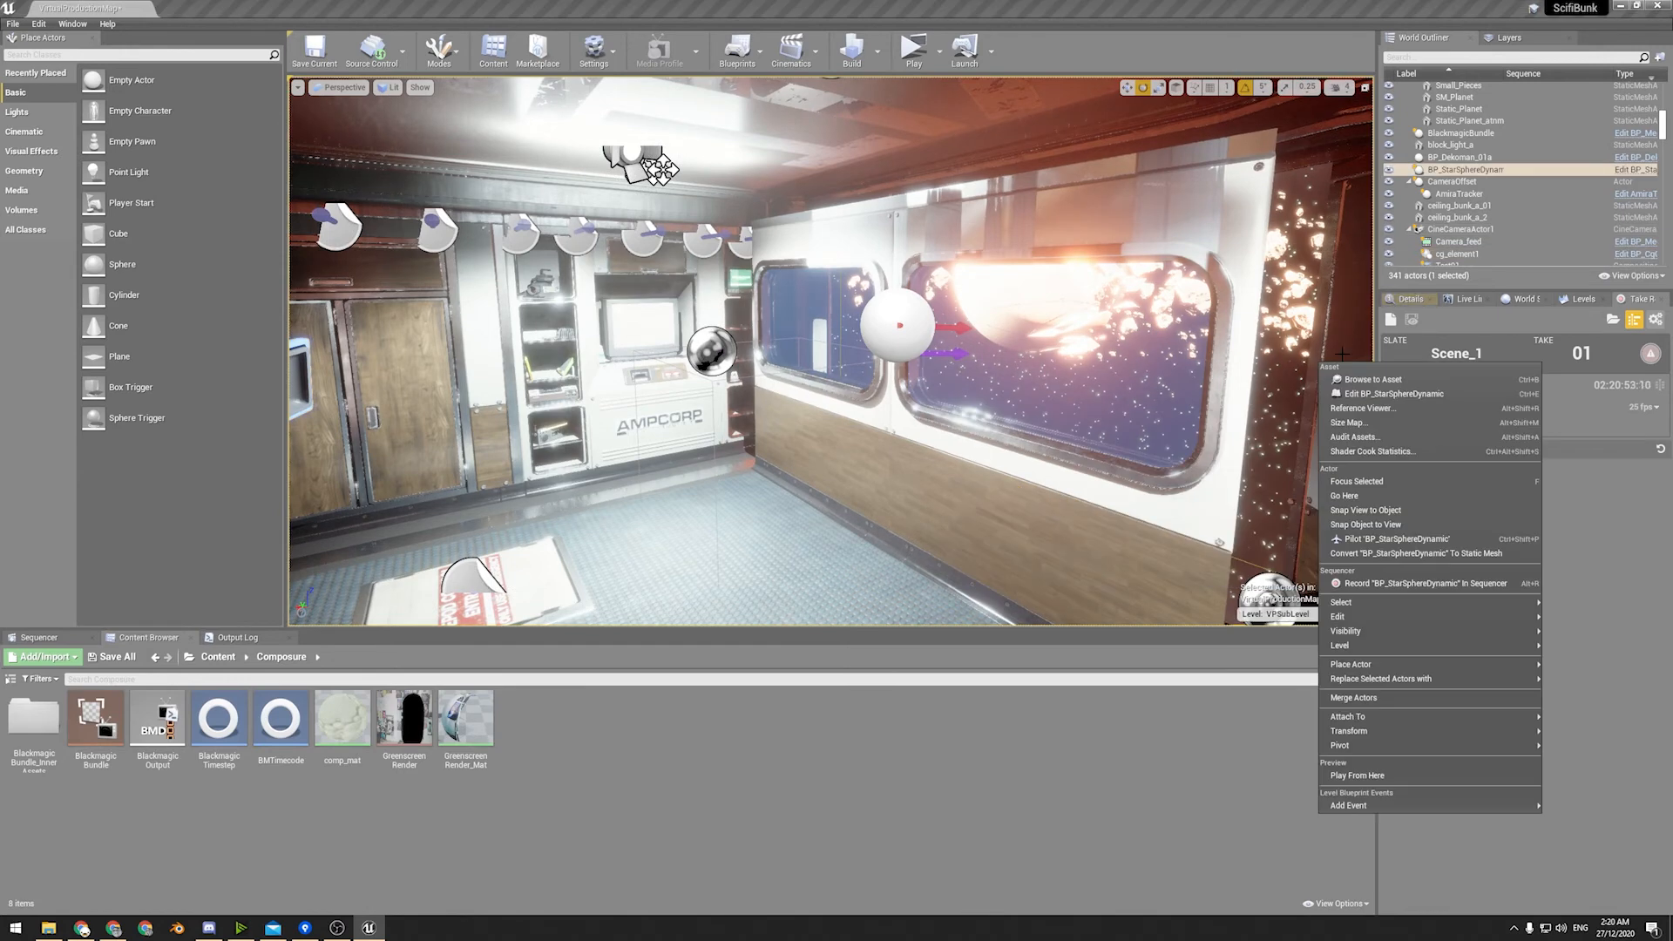
pyautogui.moveTo(981, 442); pyautogui.dragTo(593, 414, button='right')
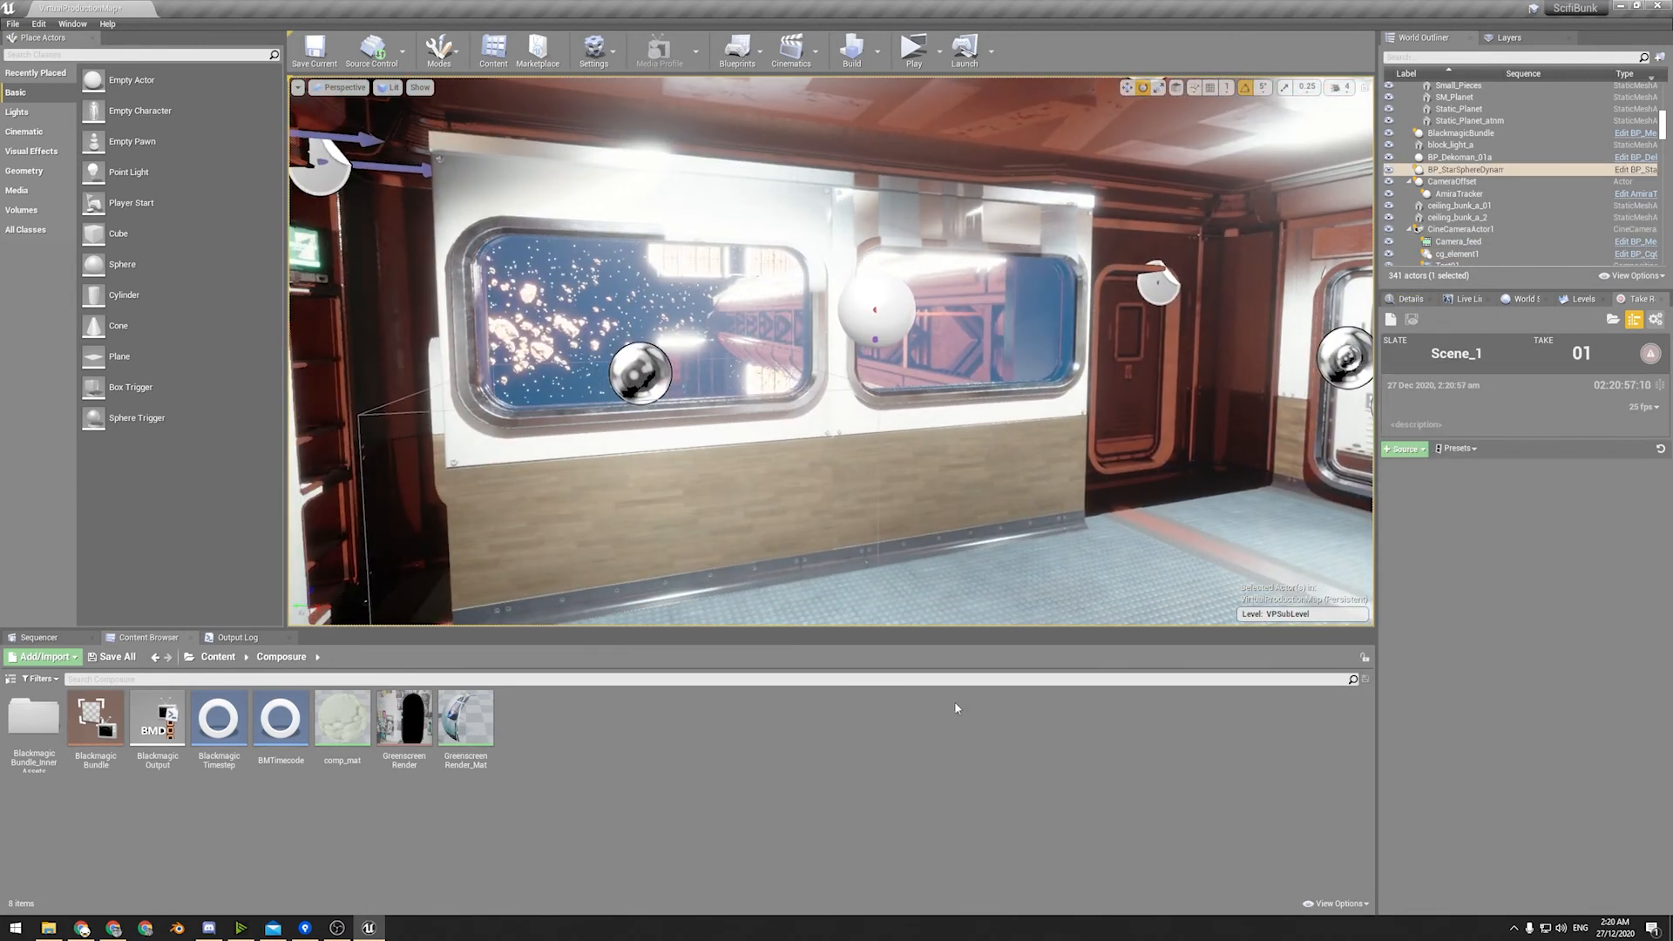
# Search the Blueprint parent classes for "Bla" without creating a class, and review the Blackmagic Timestep asset's Genlock configuration.
pyautogui.rightClick(746, 749)
pyautogui.click(800, 422)
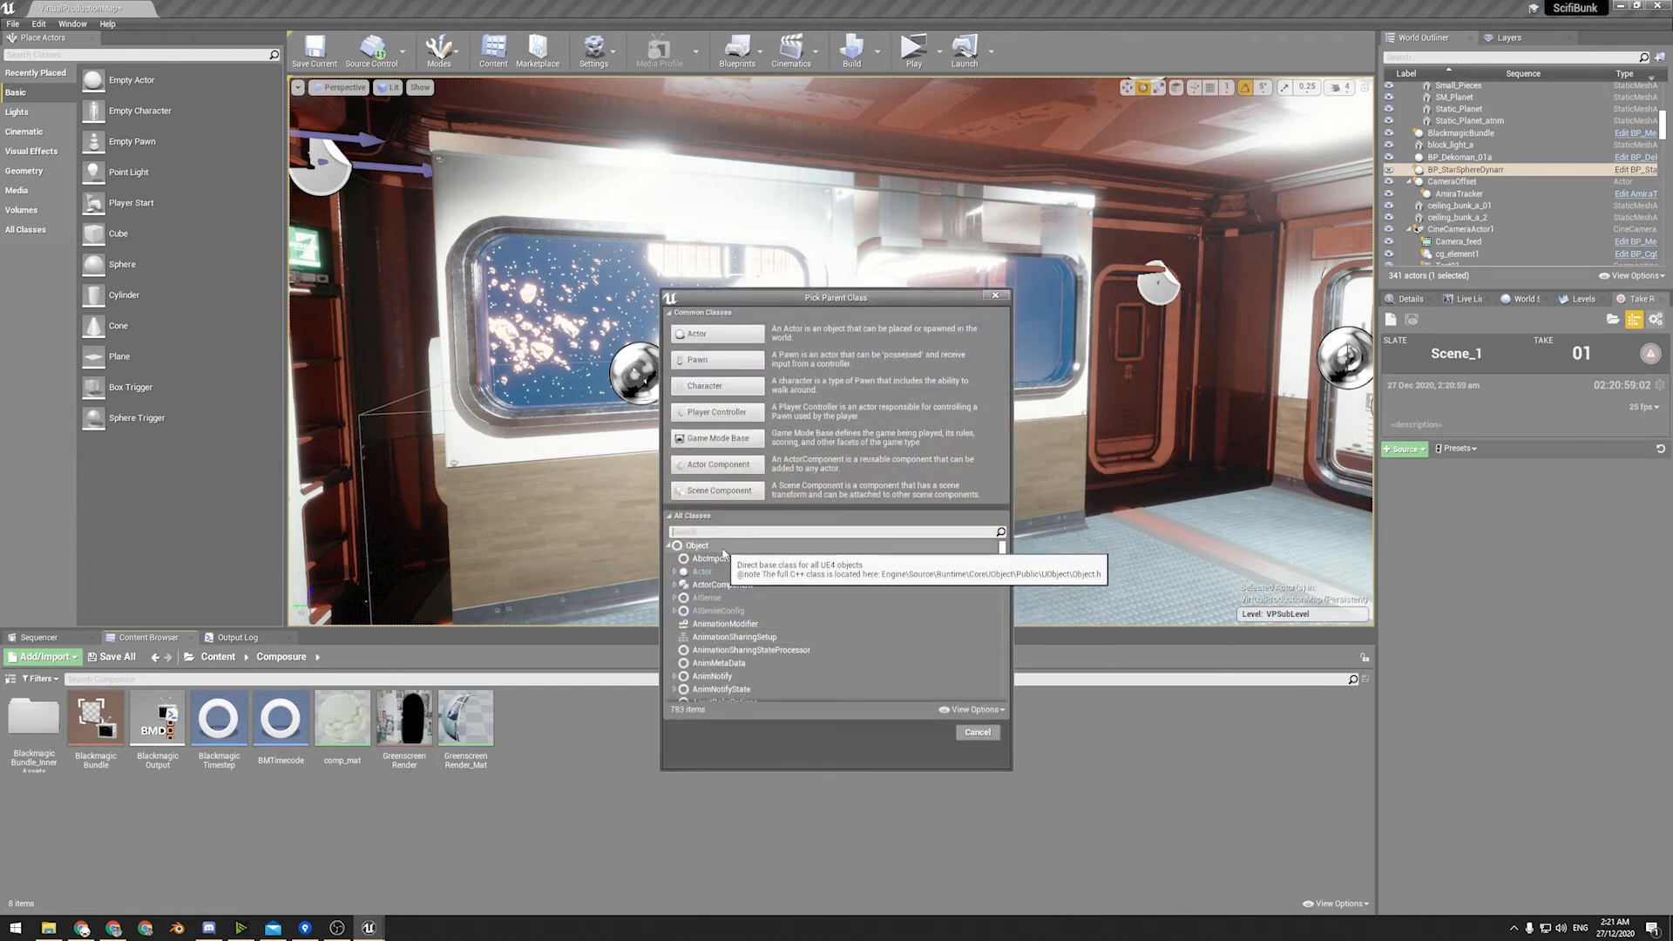
pyautogui.write('Bla')
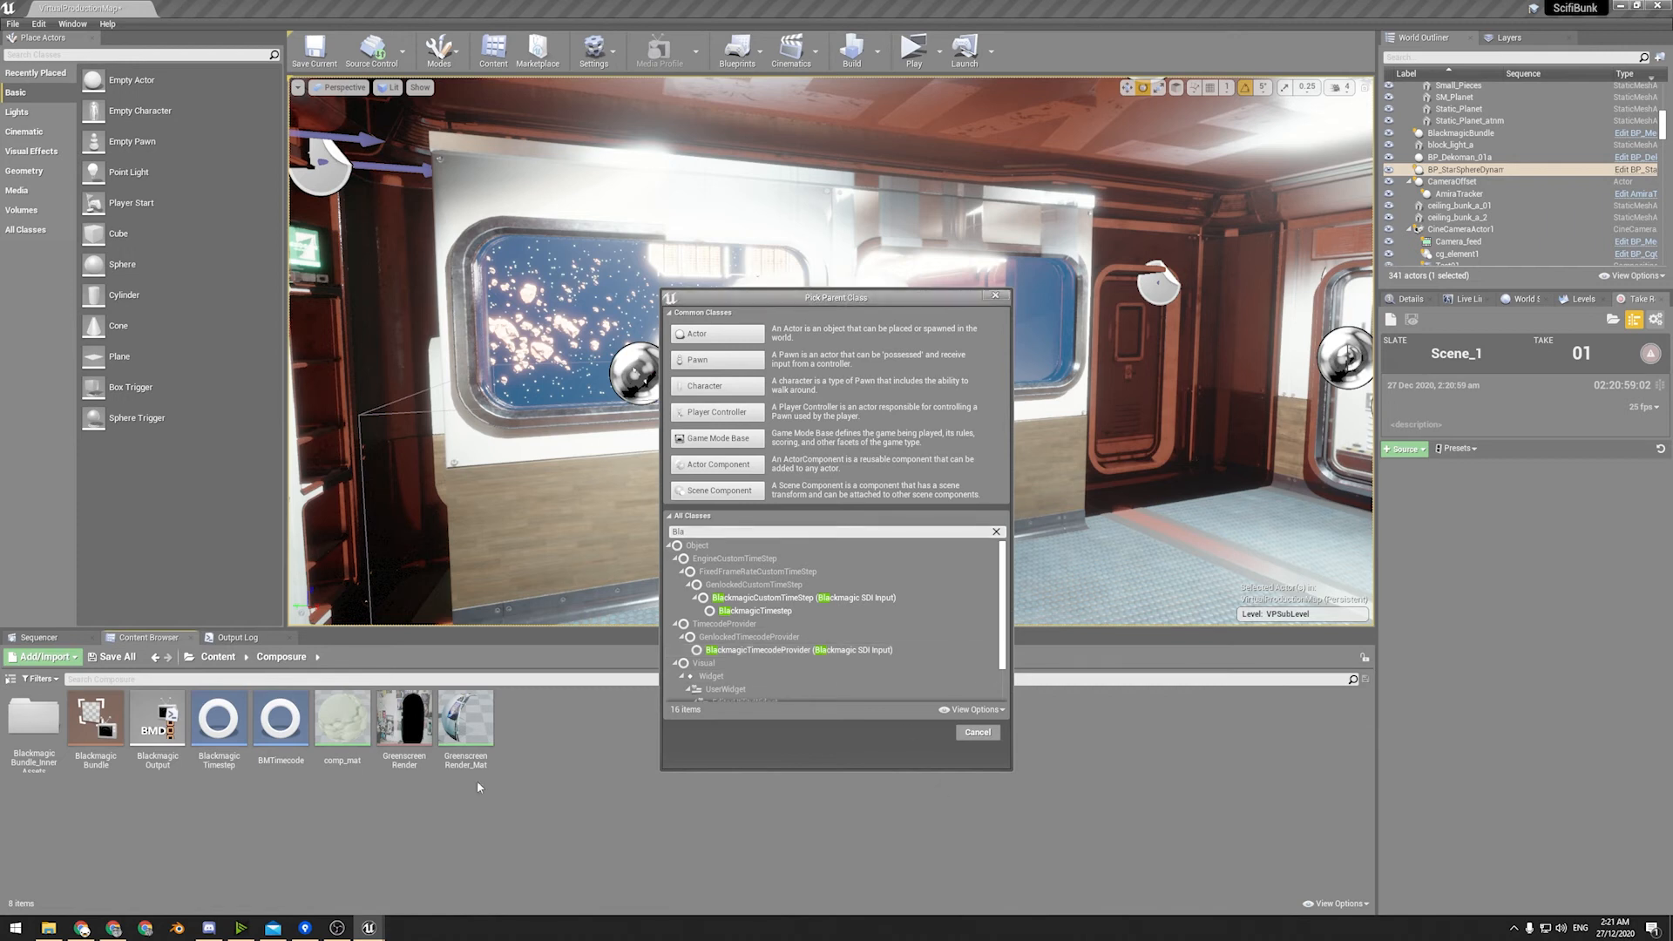
pyautogui.click(996, 297)
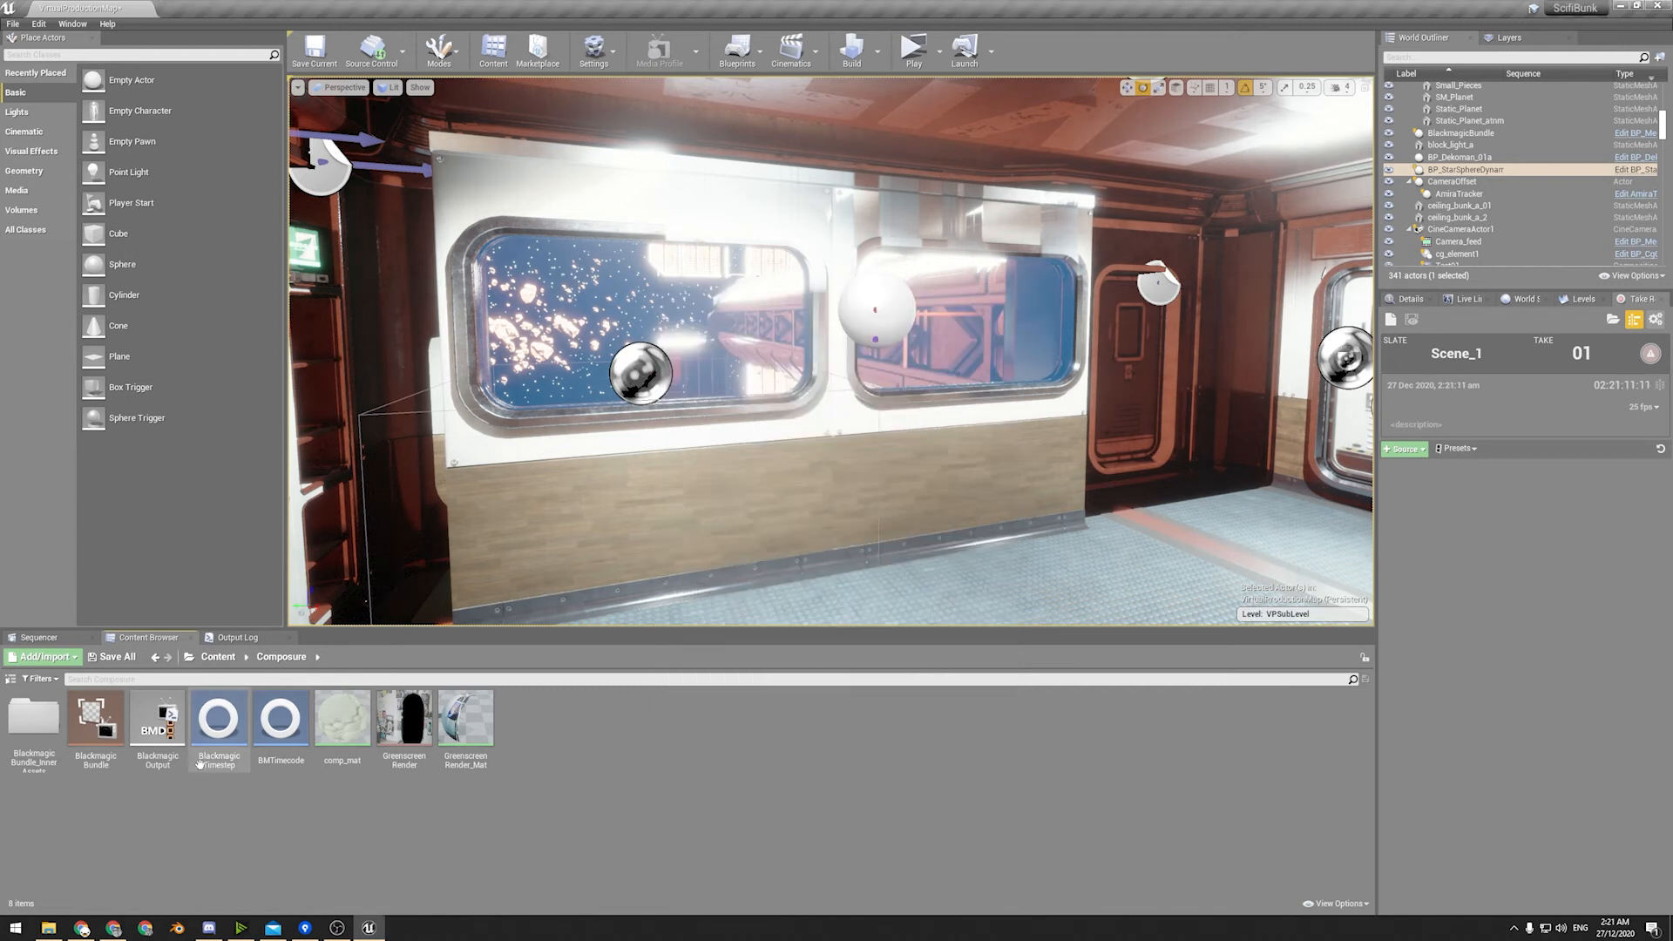
pyautogui.doubleClick(219, 719)
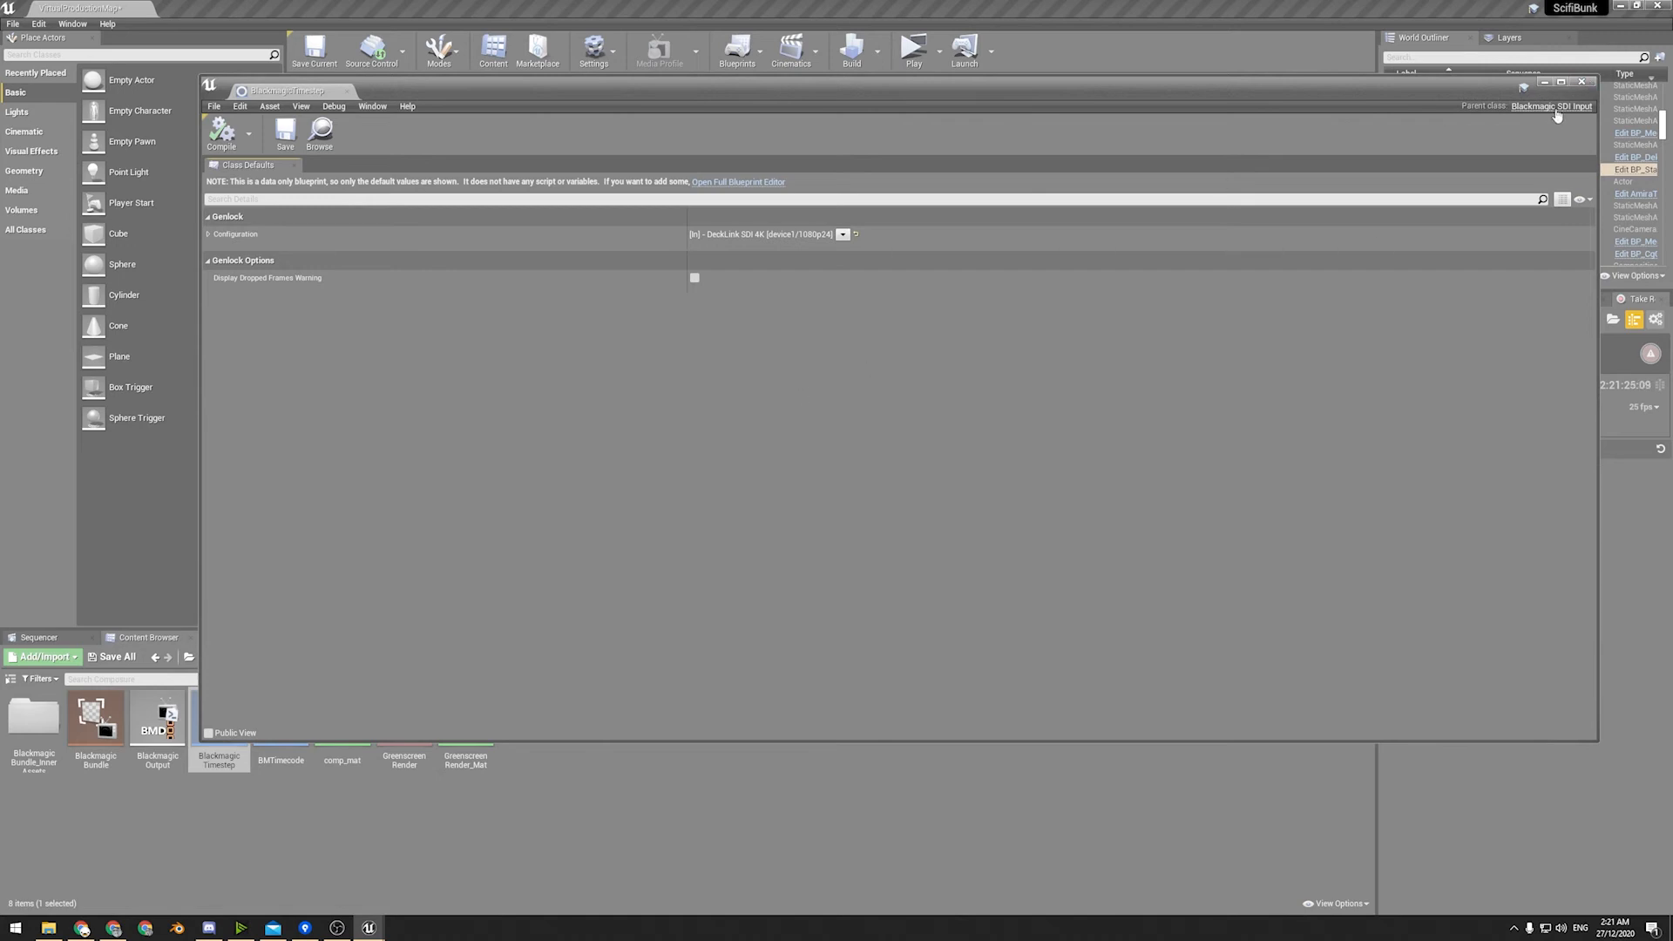
pyautogui.click(1583, 82)
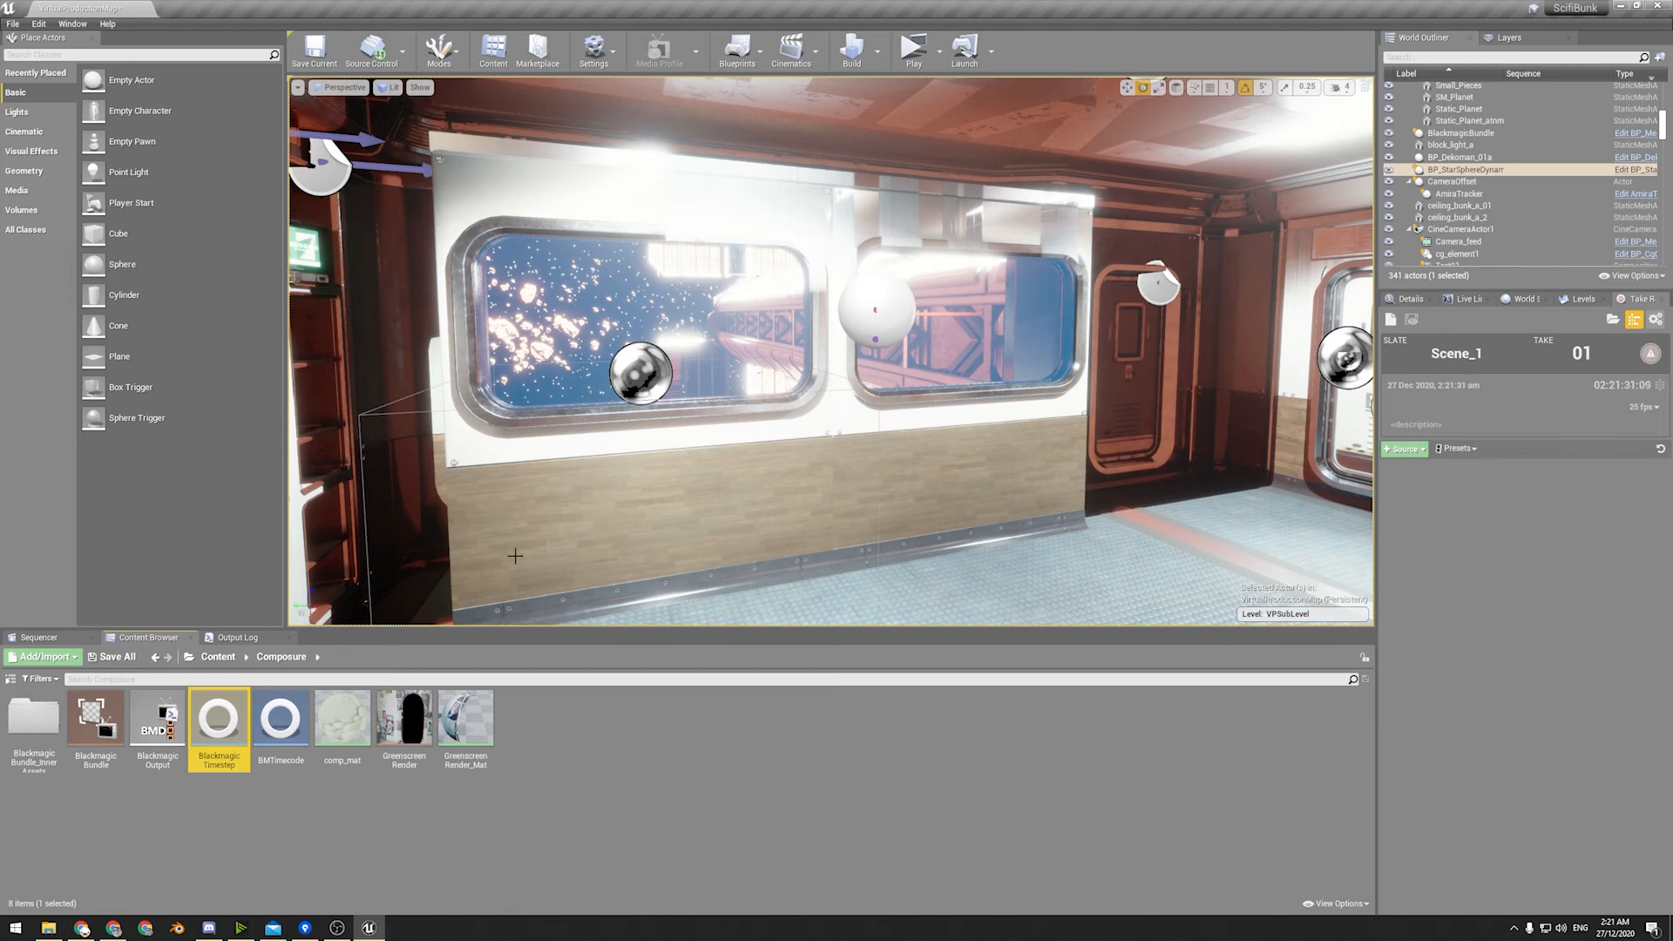
# Search the Project Settings for "Time" and set the engine's Custom TimeStep to BlackmagicCustomTimeStep.
pyautogui.click(593, 48)
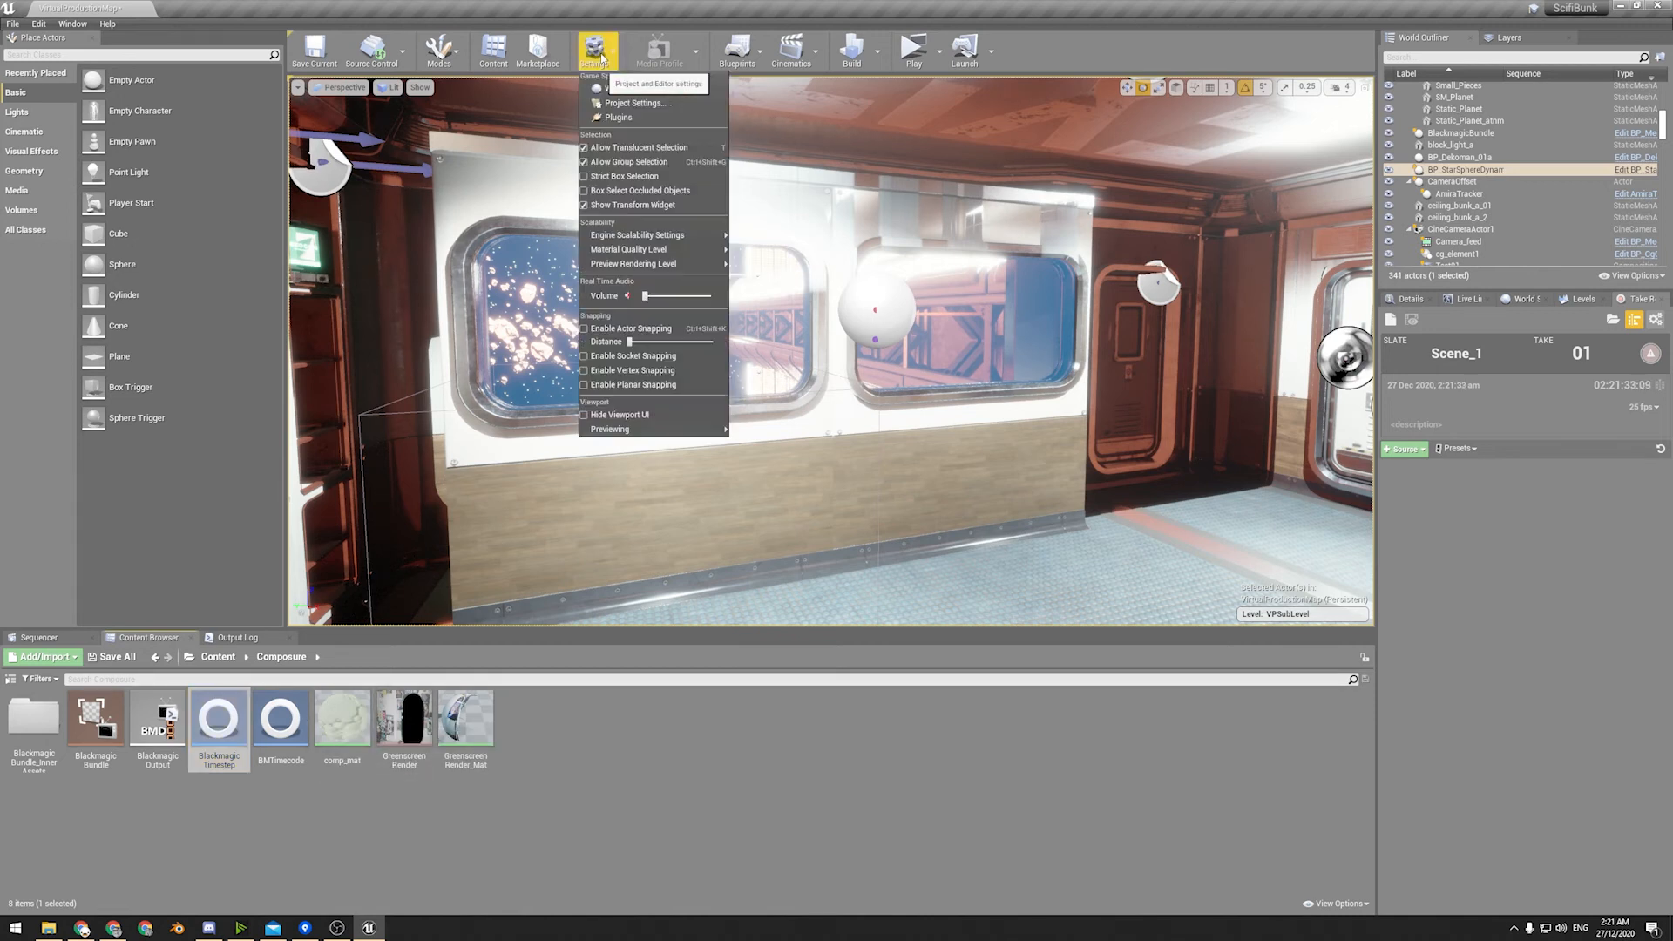
pyautogui.click(649, 109)
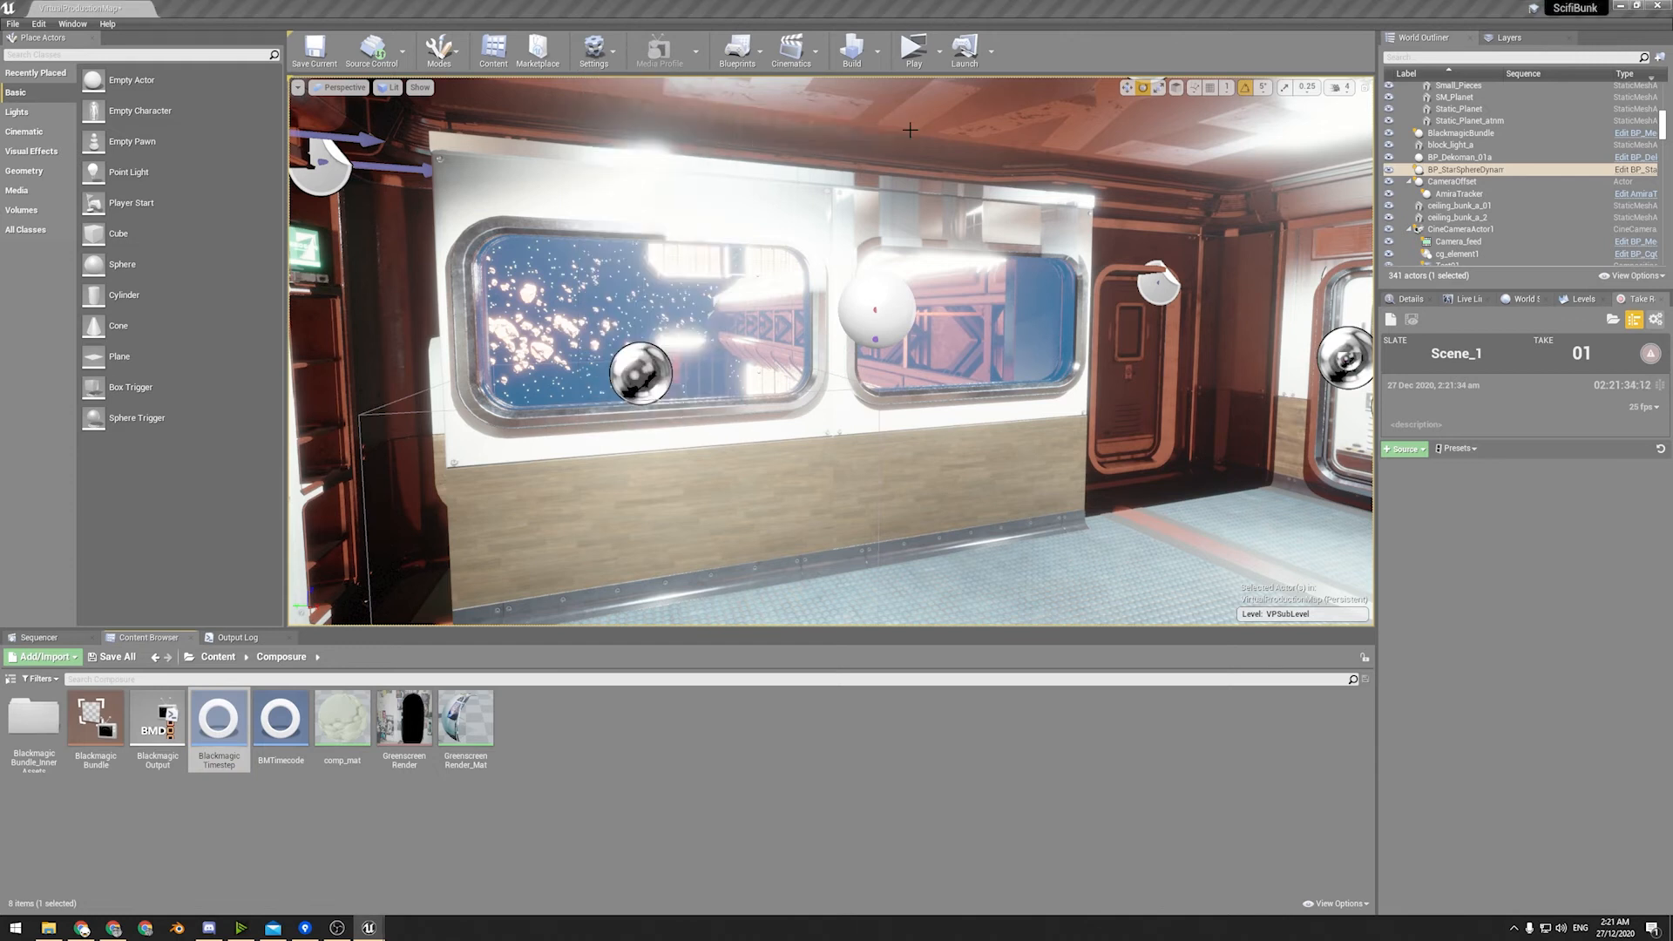
pyautogui.click(613, 66)
pyautogui.write('Time')
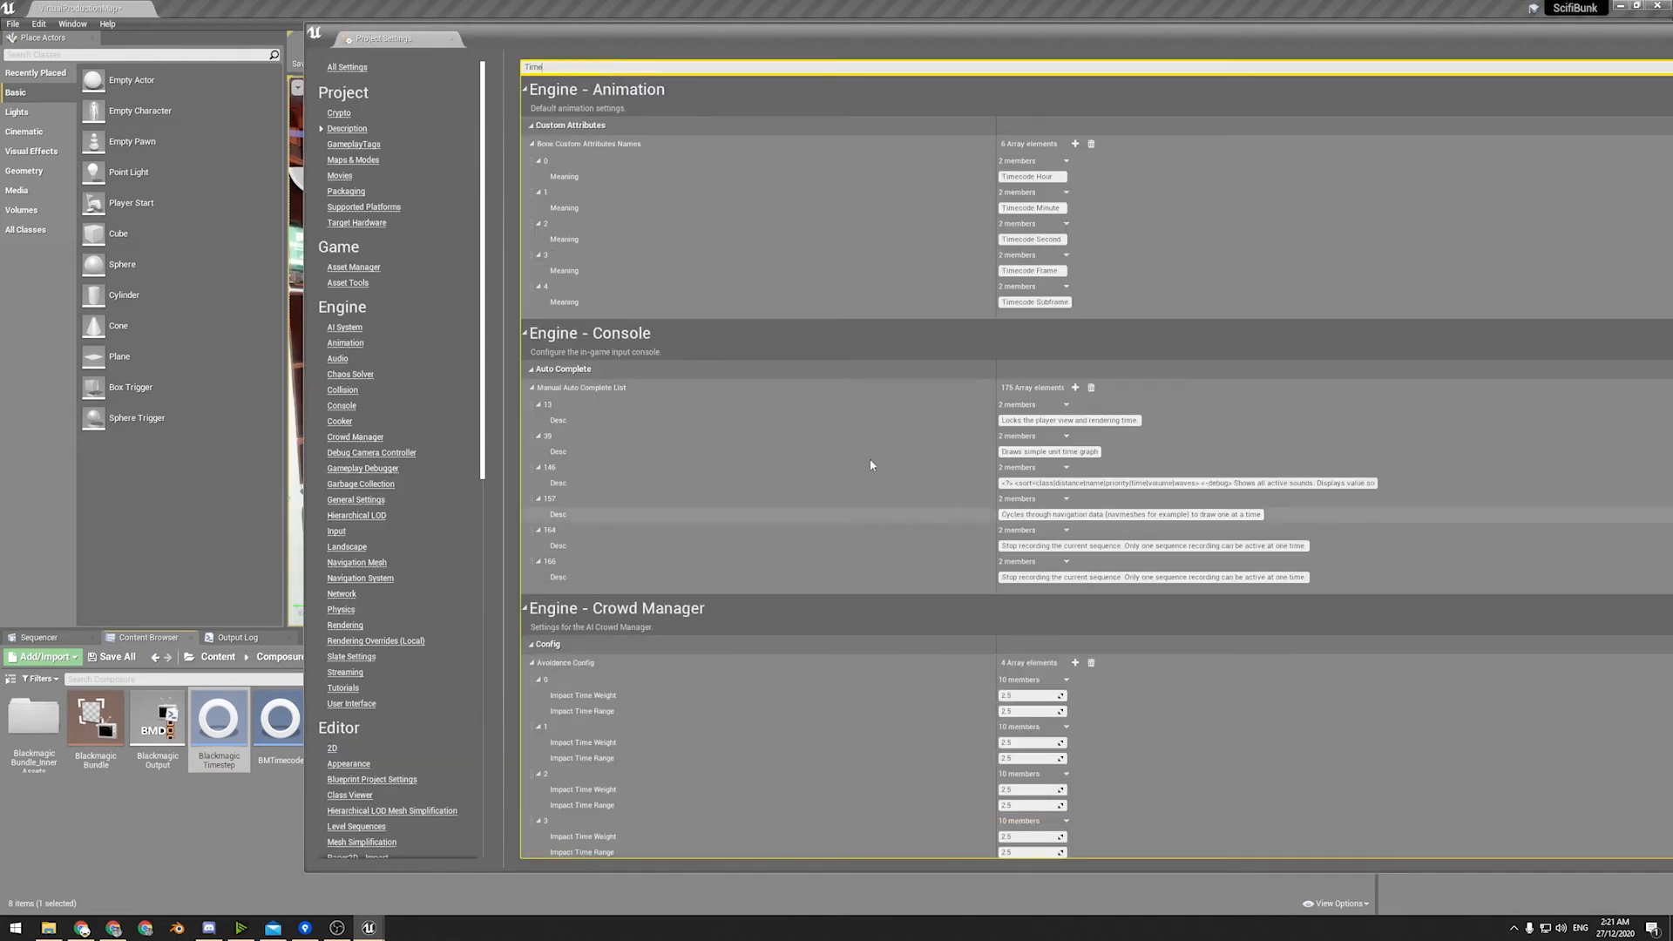
pyautogui.scroll(-12, 870, 464)
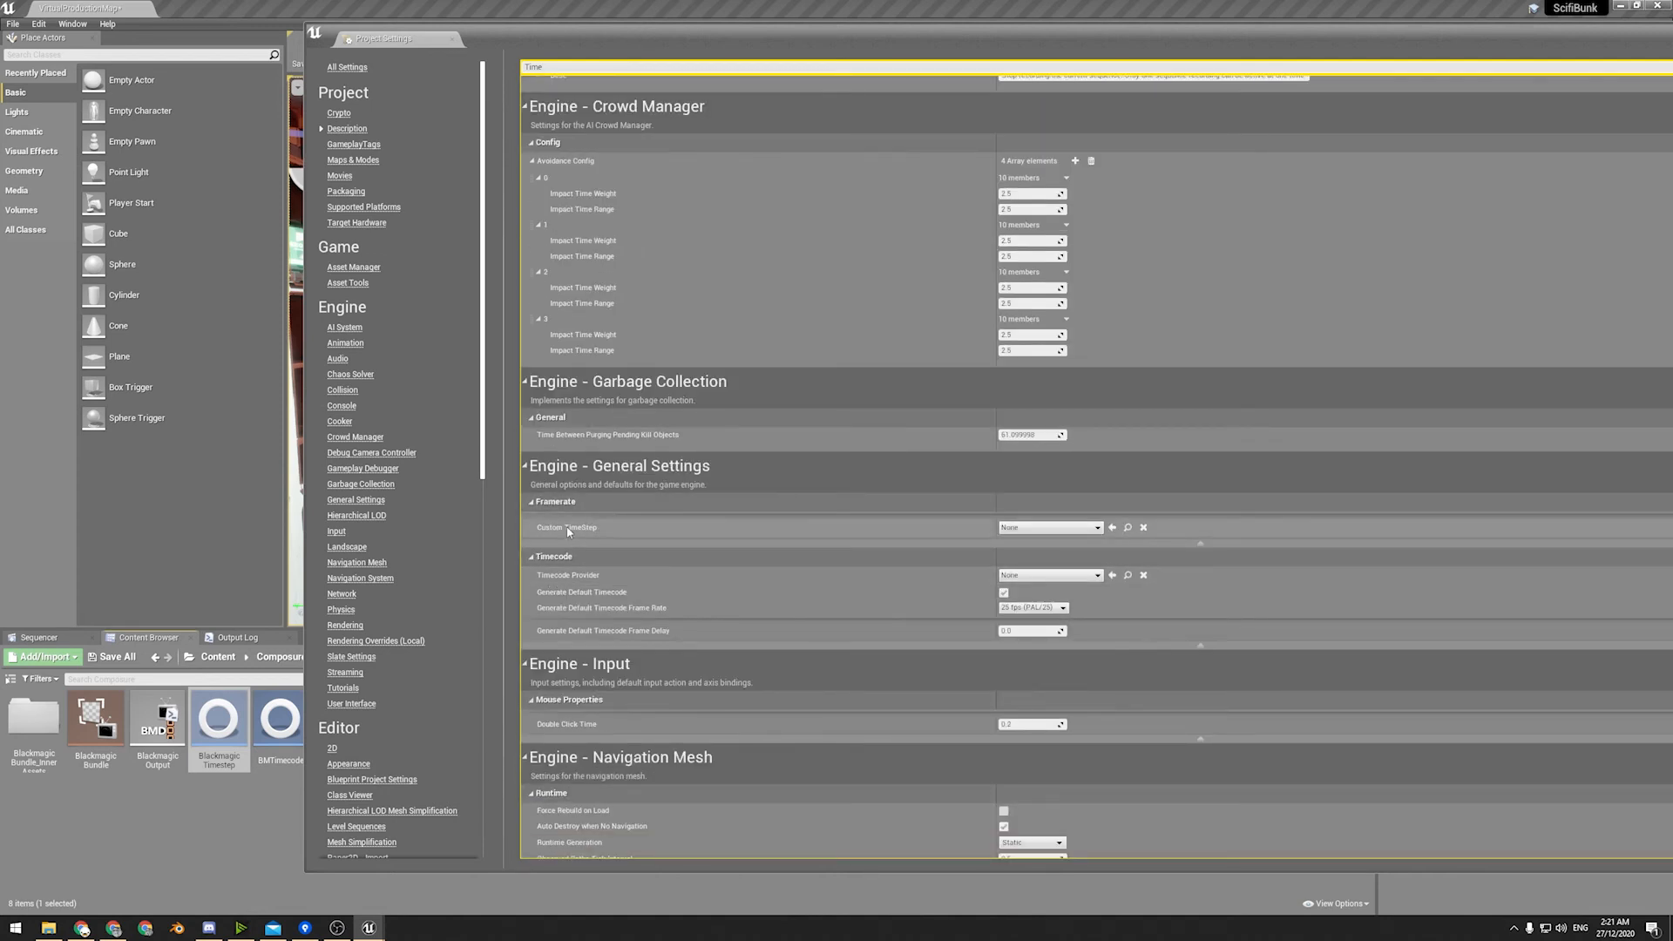
pyautogui.click(1032, 528)
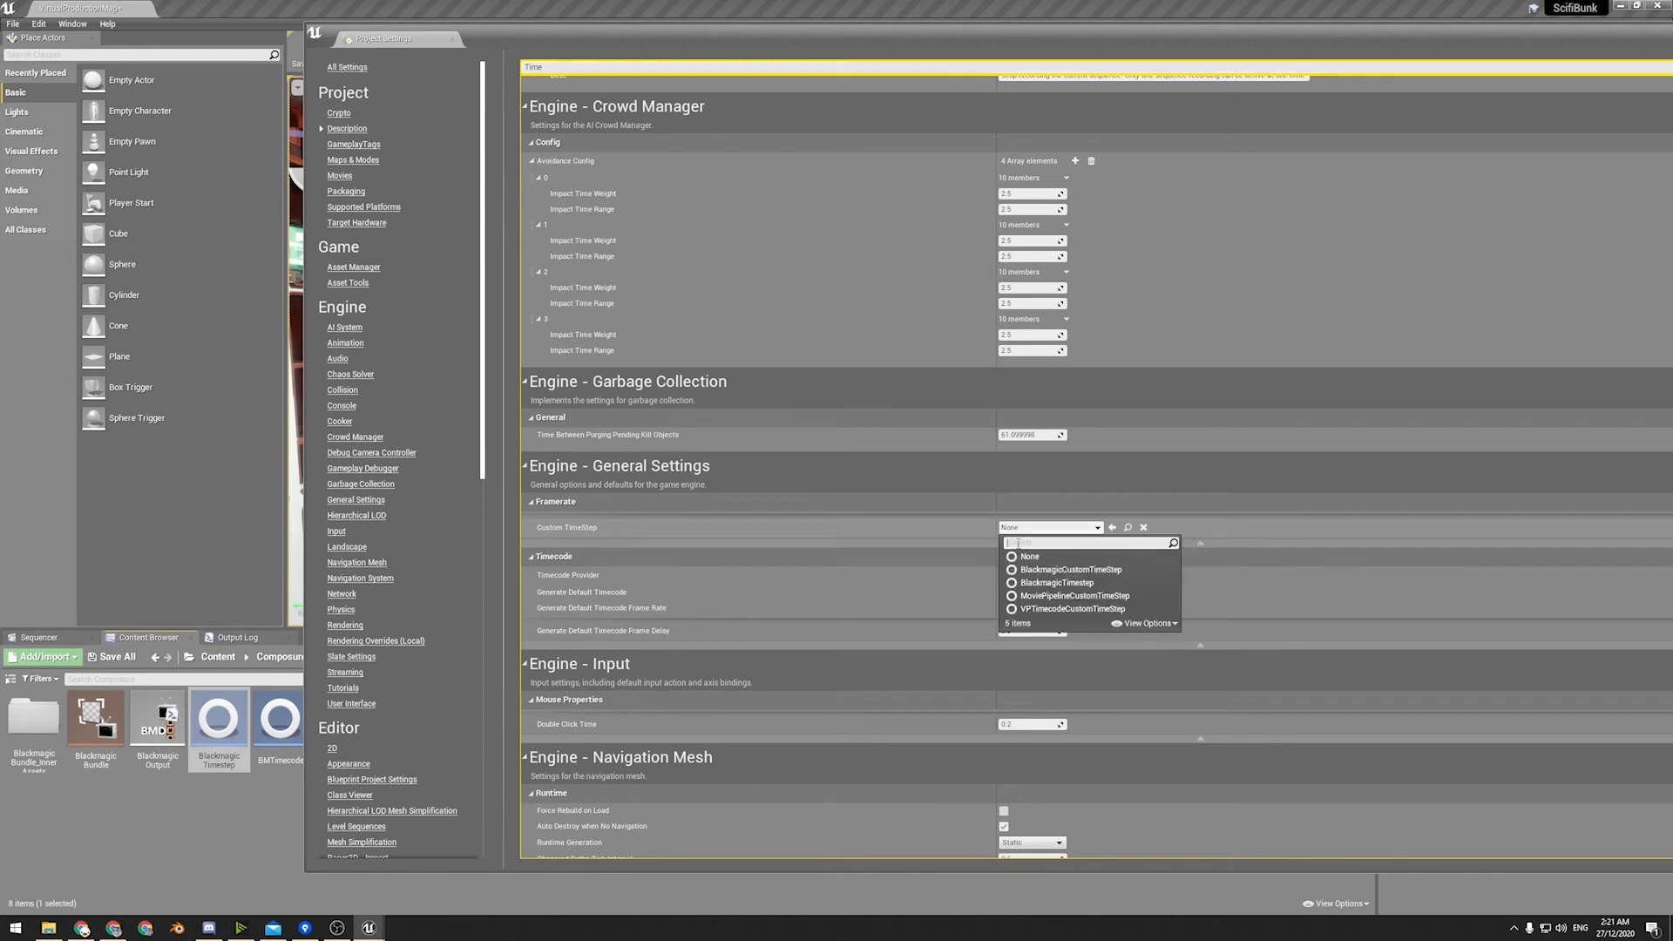
pyautogui.click(1071, 569)
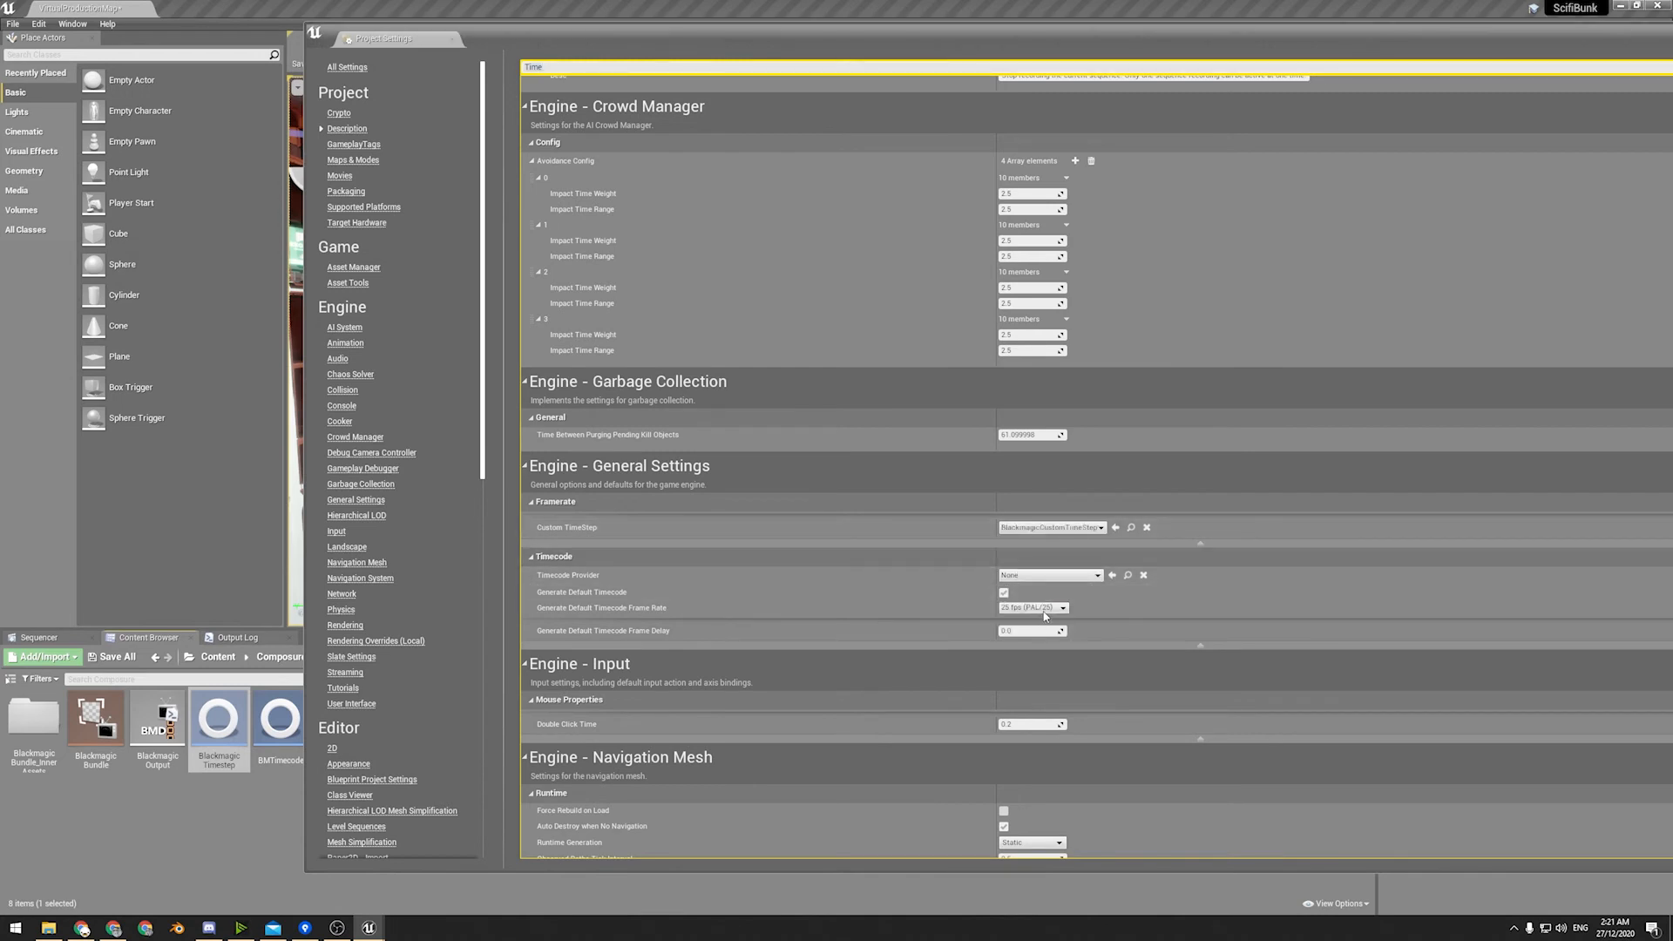
# Set the engine's Timecode Provider to BMTimecode and close the Project Settings.
pyautogui.click(1050, 575)
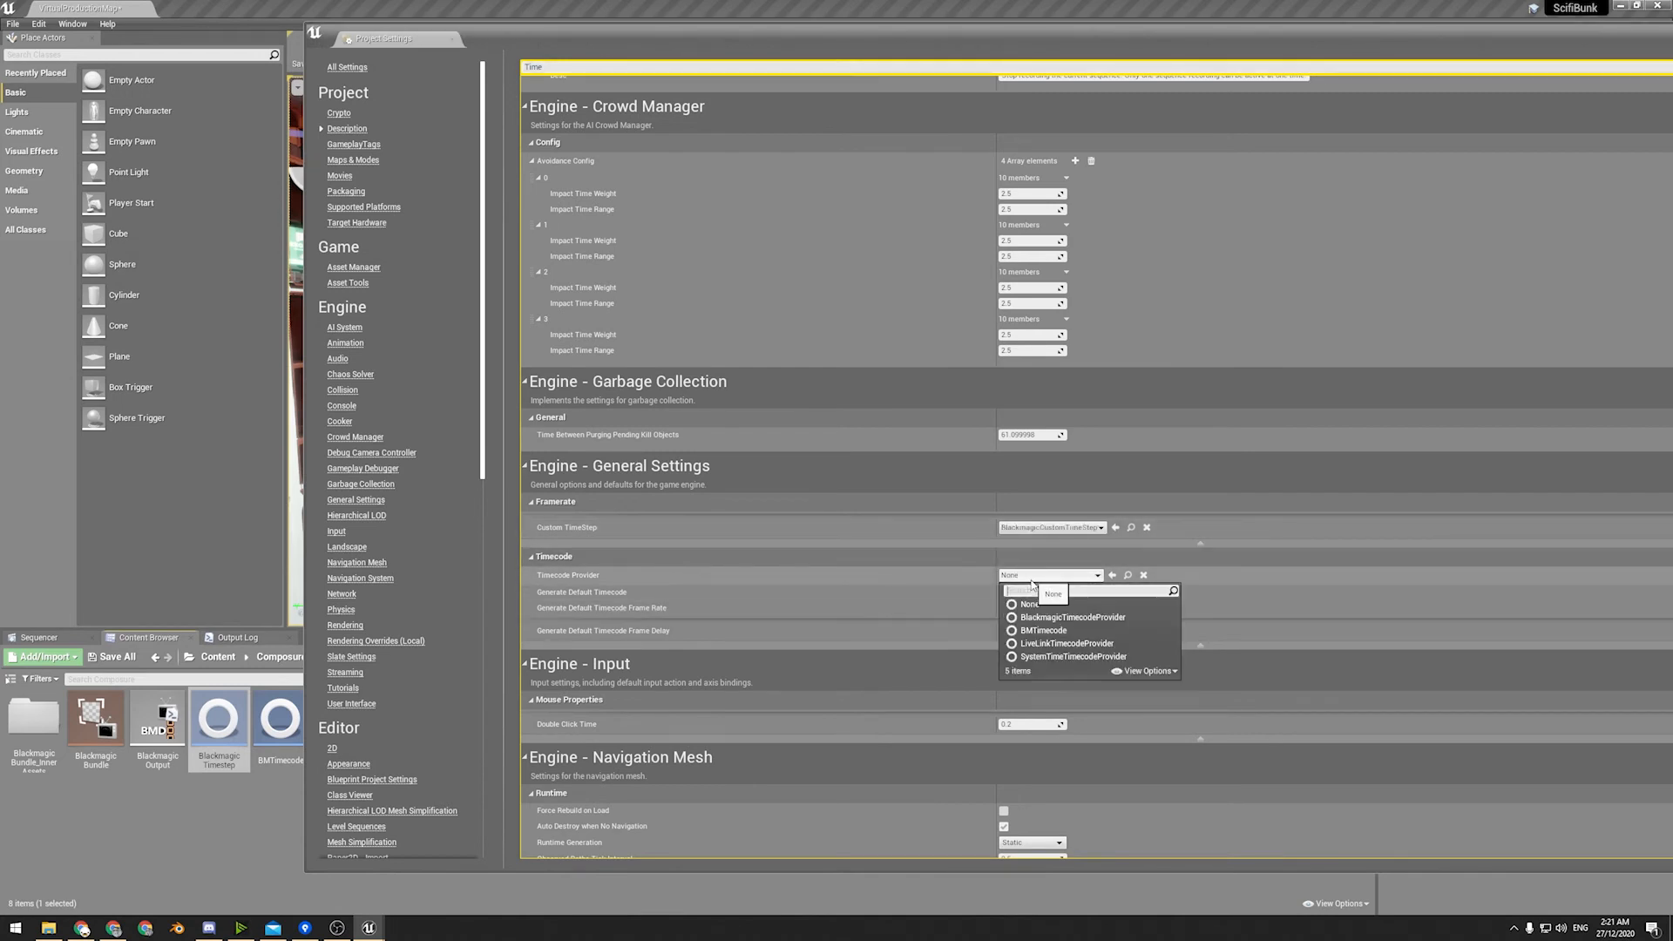
pyautogui.click(1037, 630)
pyautogui.moveTo(1465, 44); pyautogui.dragTo(948, 71)
pyautogui.click(1369, 60)
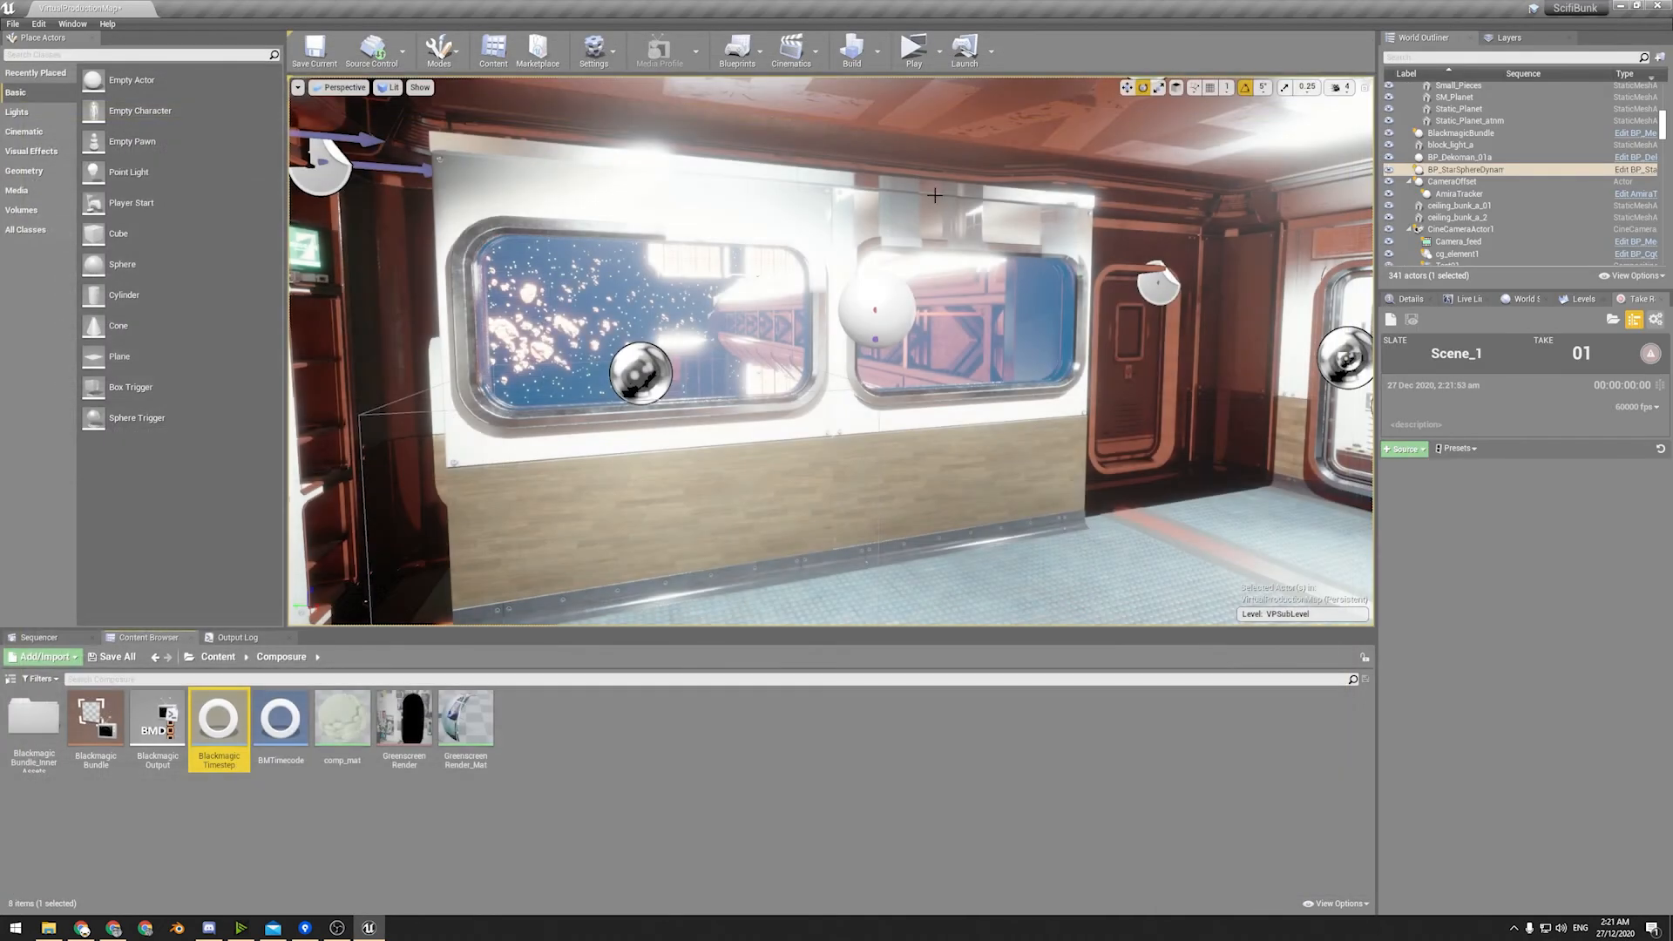
# Open the Timecode Provider monitor and check its options.
pyautogui.click(68, 25)
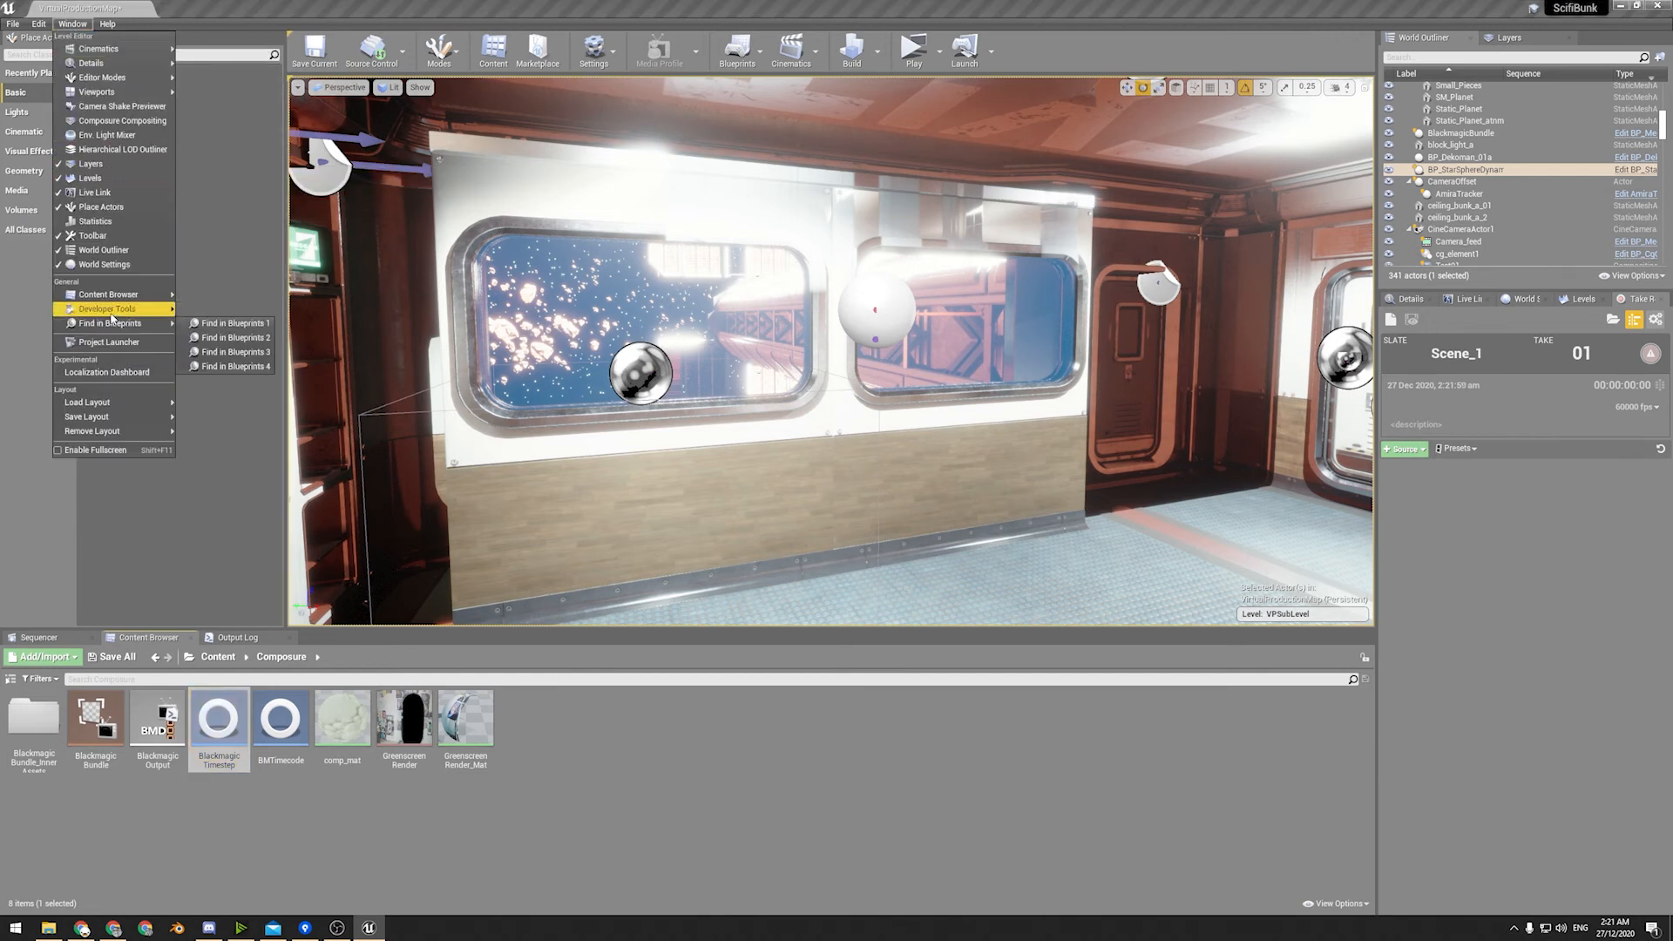
pyautogui.moveTo(113, 312)
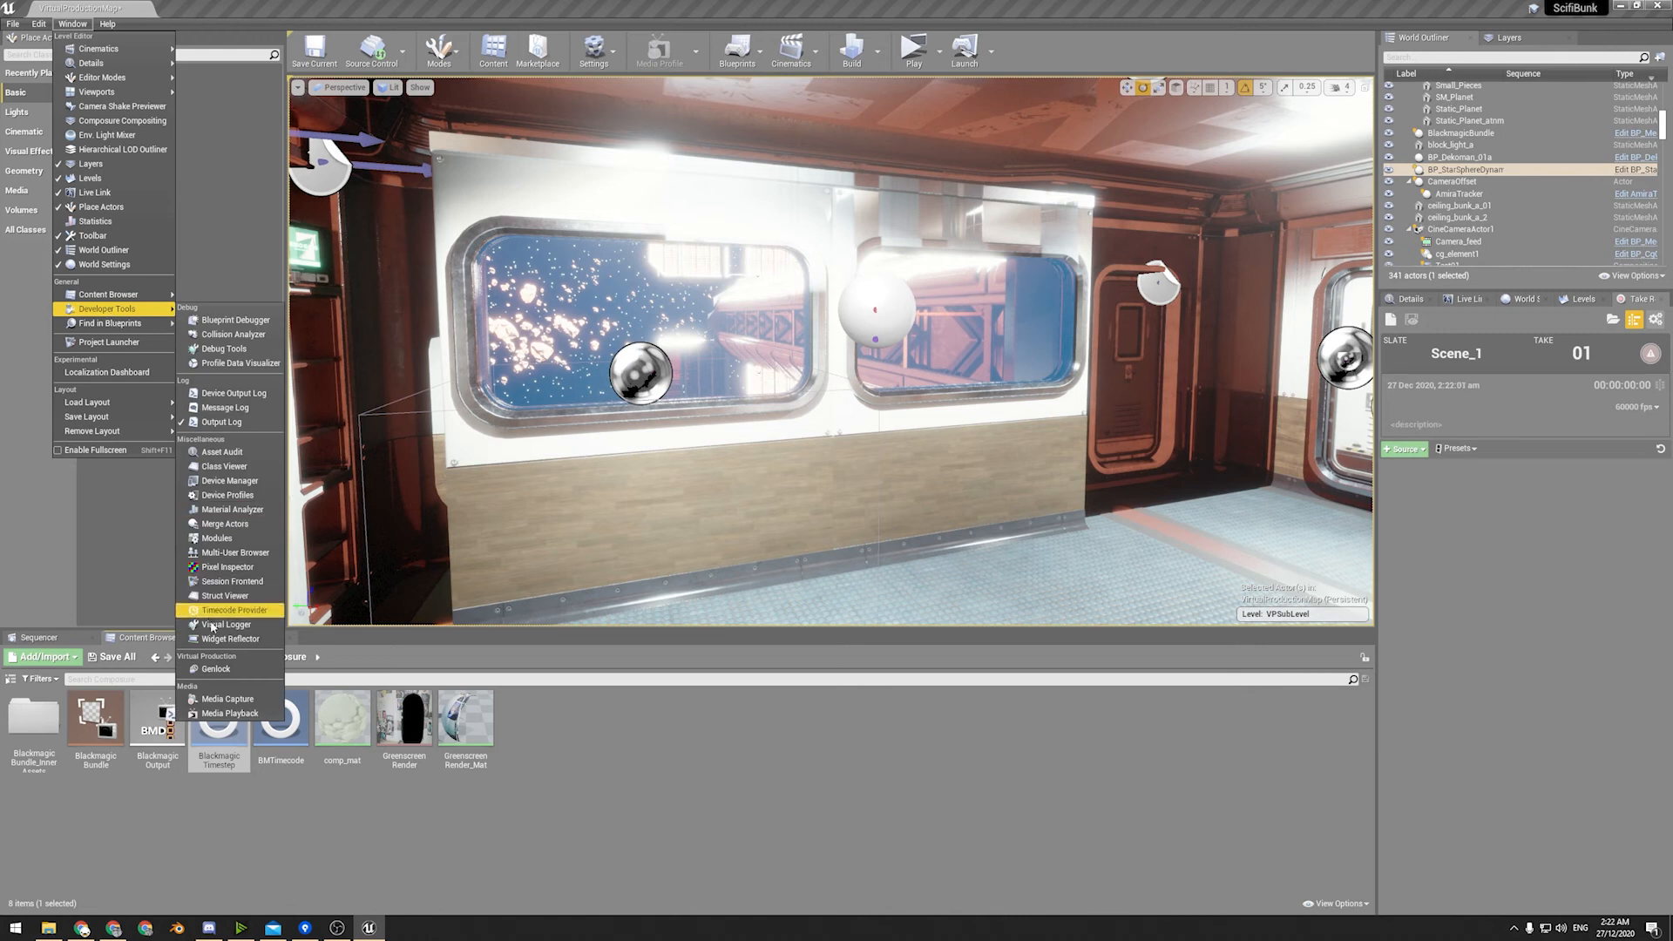
pyautogui.click(234, 610)
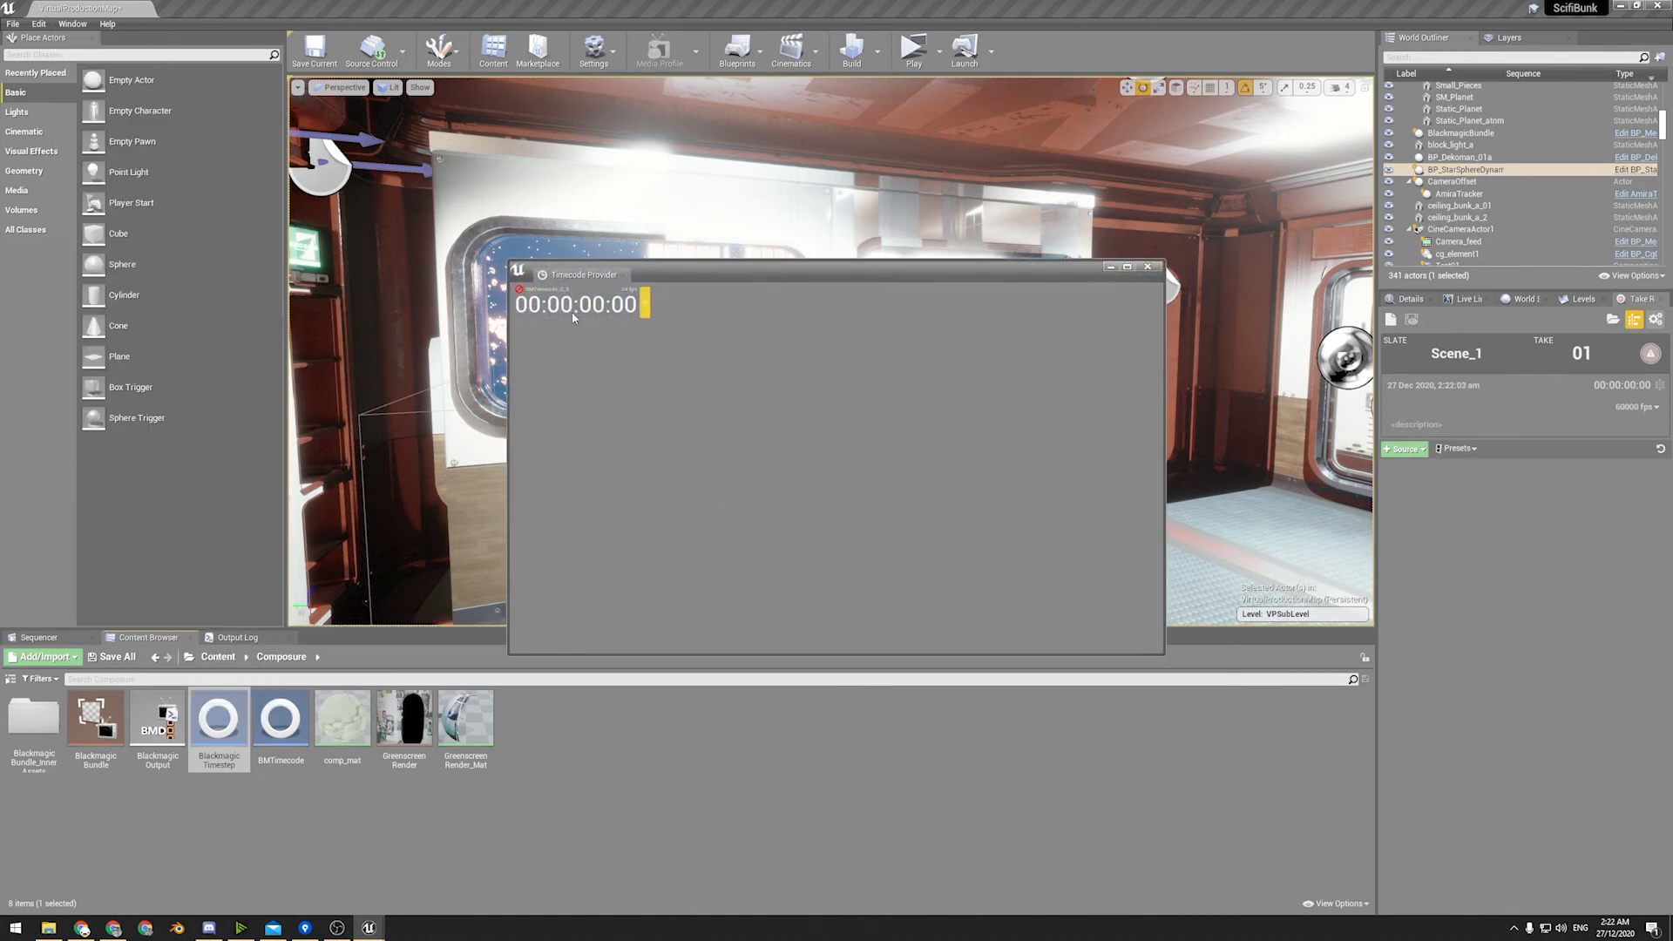
pyautogui.click(646, 304)
pyautogui.click(669, 269)
# Open the Genlock monitor and dock it beside the Timecode Provider in the same window.
pyautogui.click(66, 27)
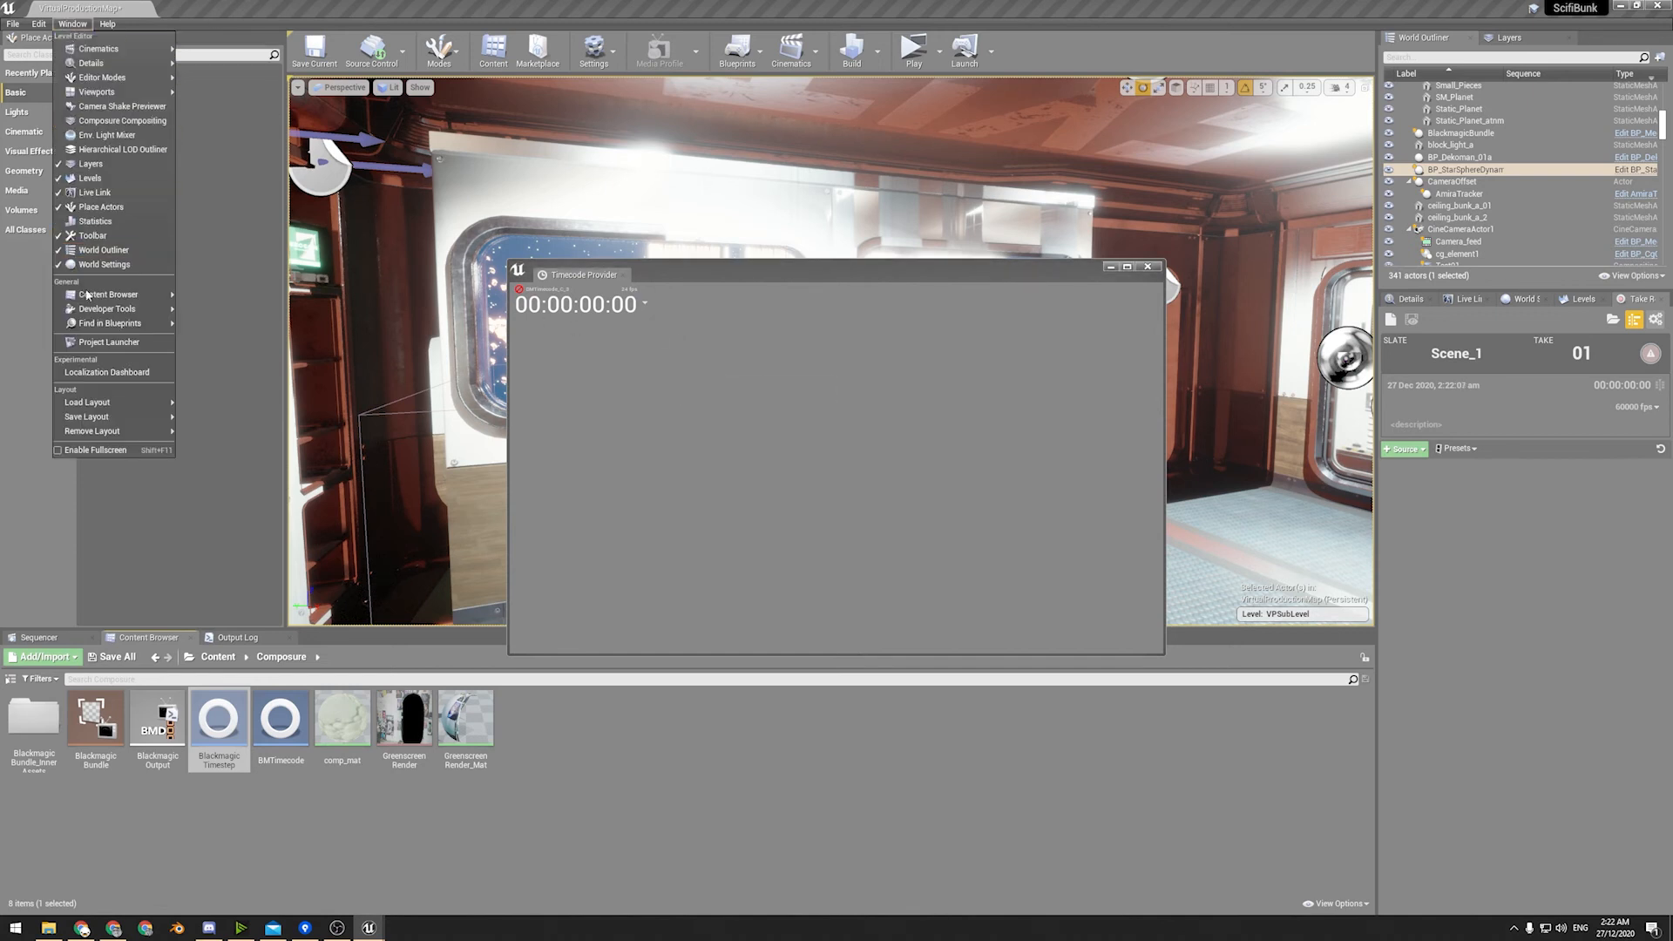
pyautogui.moveTo(102, 315)
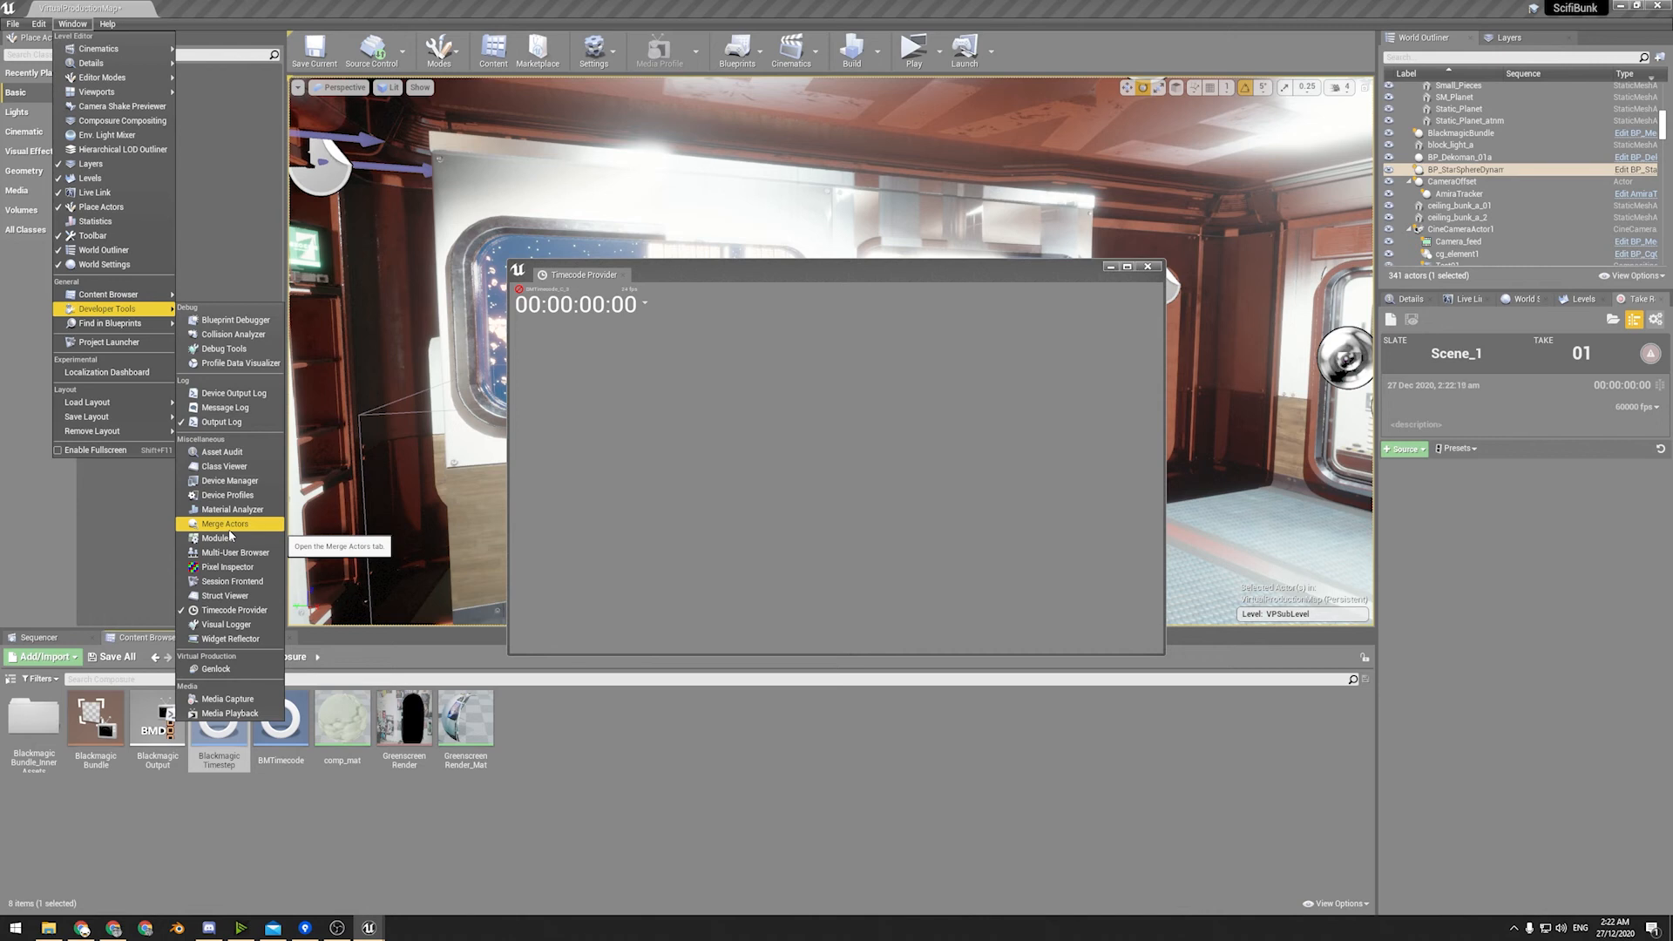
pyautogui.click(216, 669)
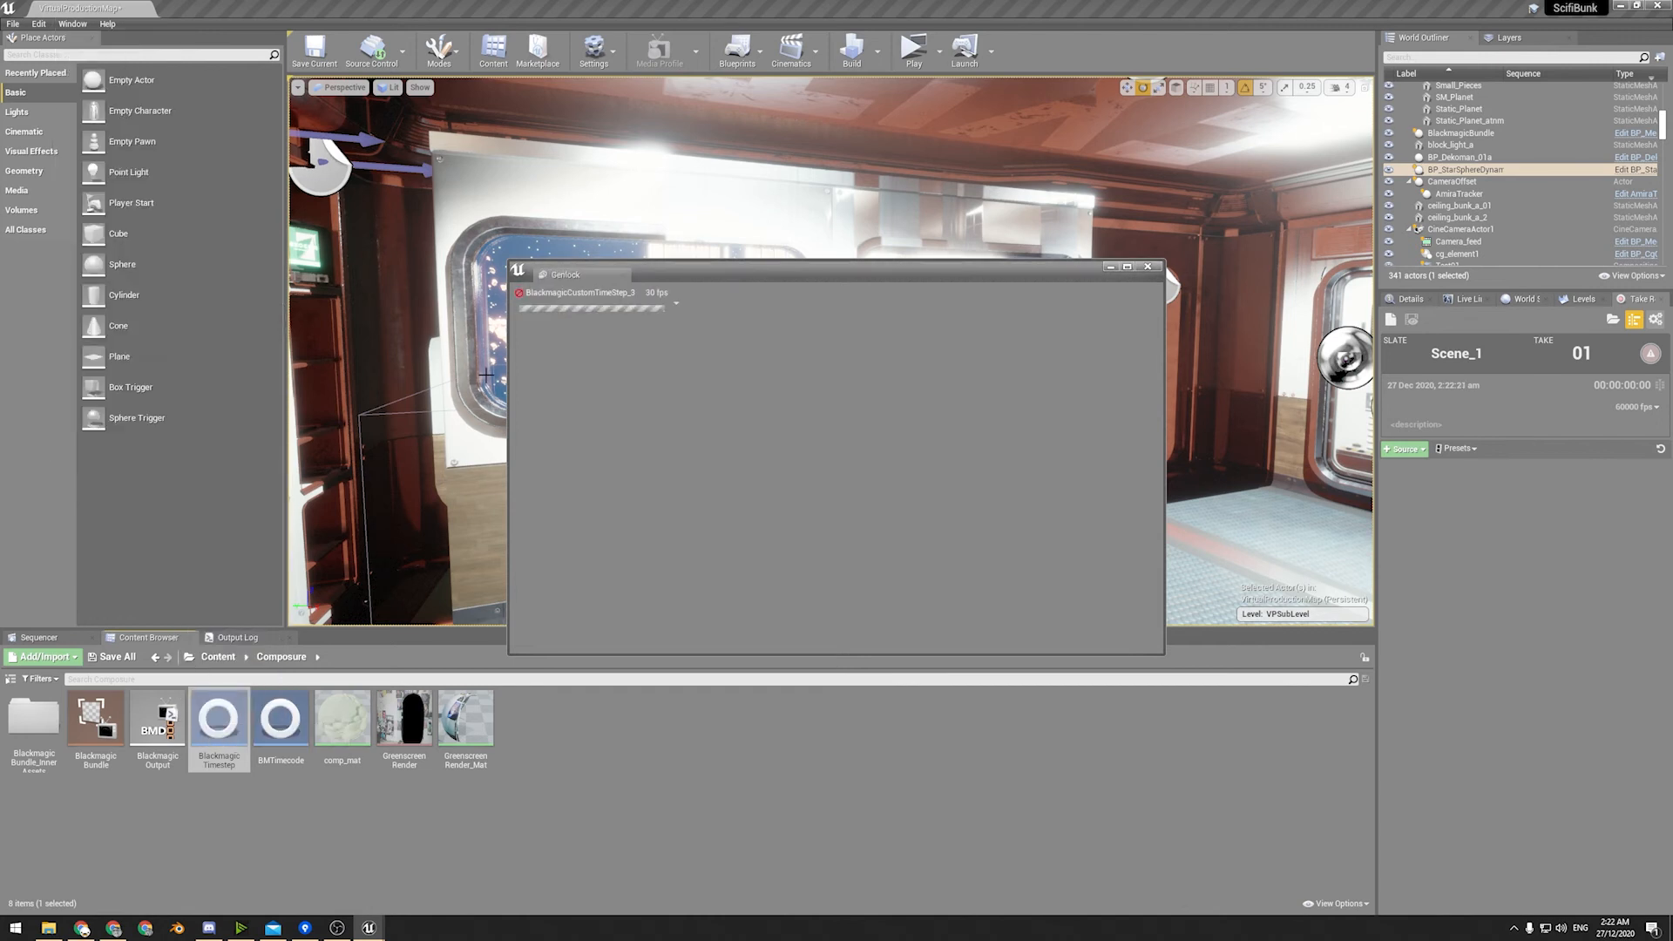
pyautogui.moveTo(573, 291); pyautogui.dragTo(635, 277)
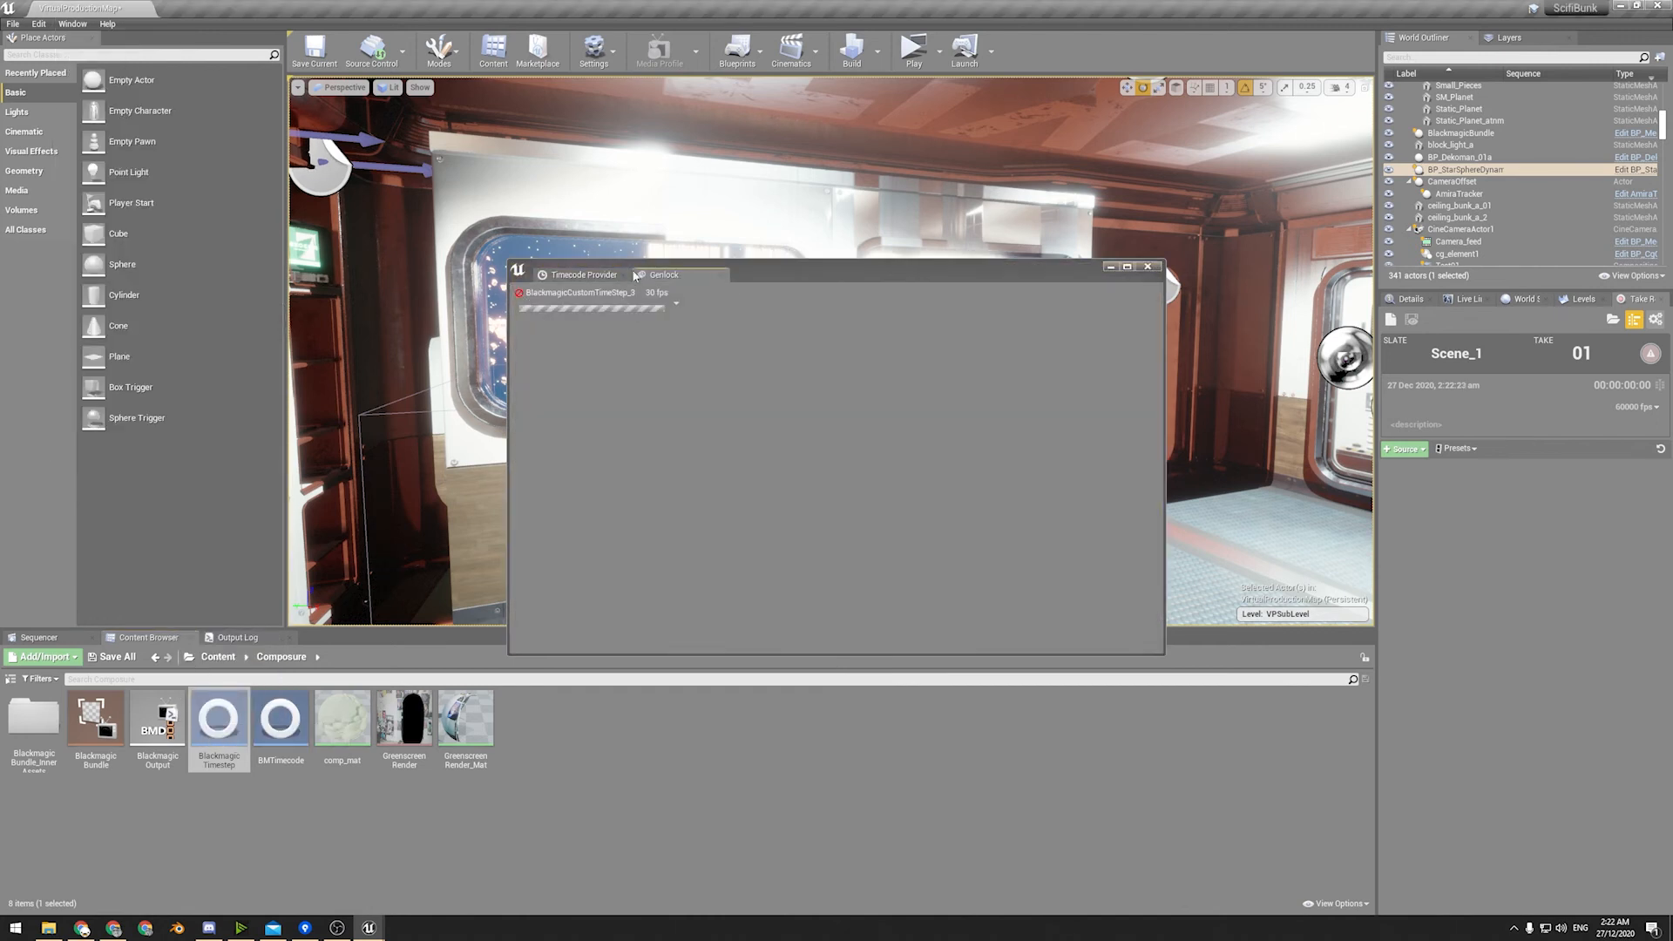
# Check the Timecode Provider's options again and switch back to the Genlock monitor.
pyautogui.click(570, 274)
pyautogui.click(648, 307)
pyautogui.click(654, 337)
pyautogui.click(666, 274)
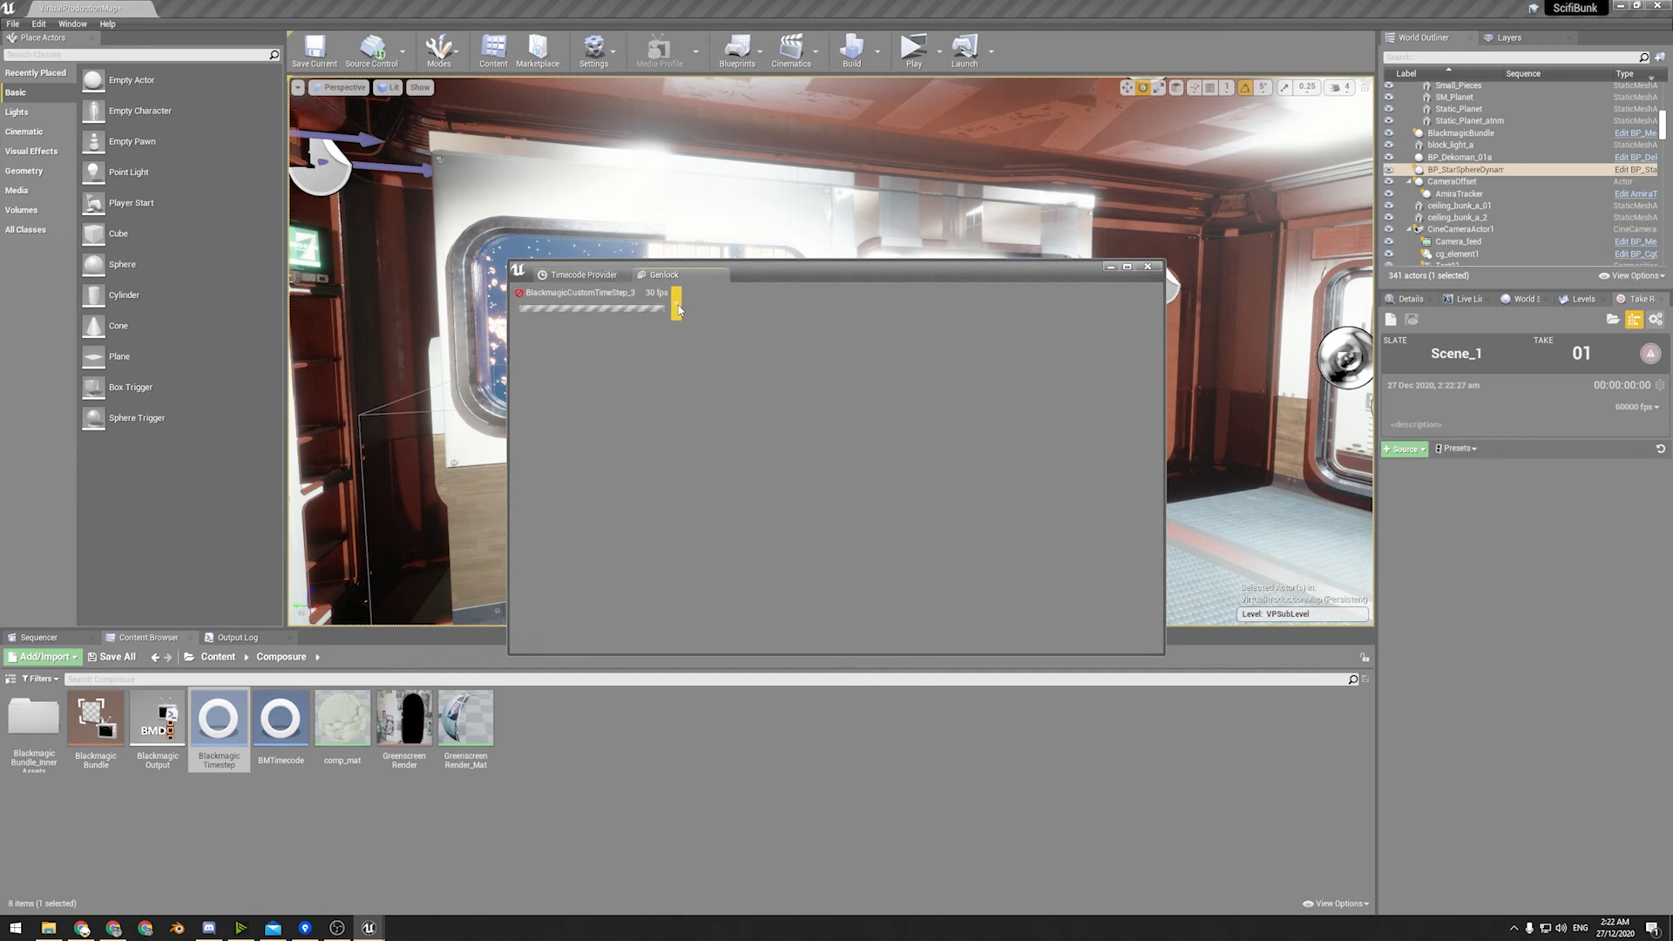
# Switch back to the Timecode Provider monitor and reinitialize the current timecode provider from its options.
pyautogui.click(697, 338)
pyautogui.click(580, 274)
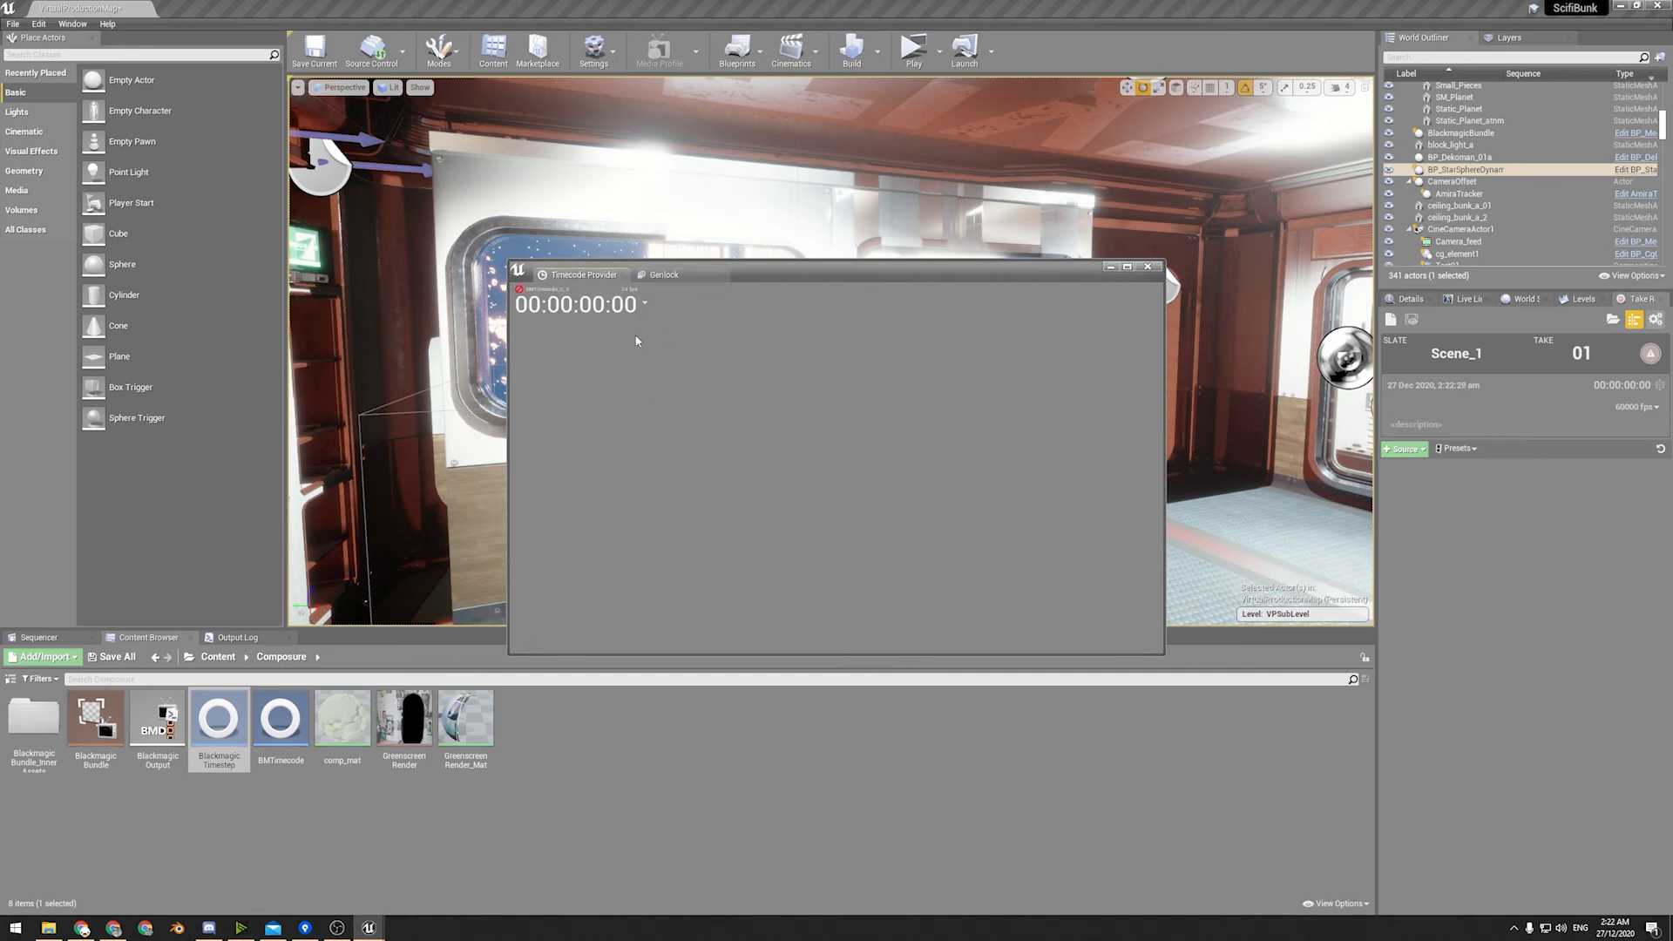
pyautogui.click(646, 305)
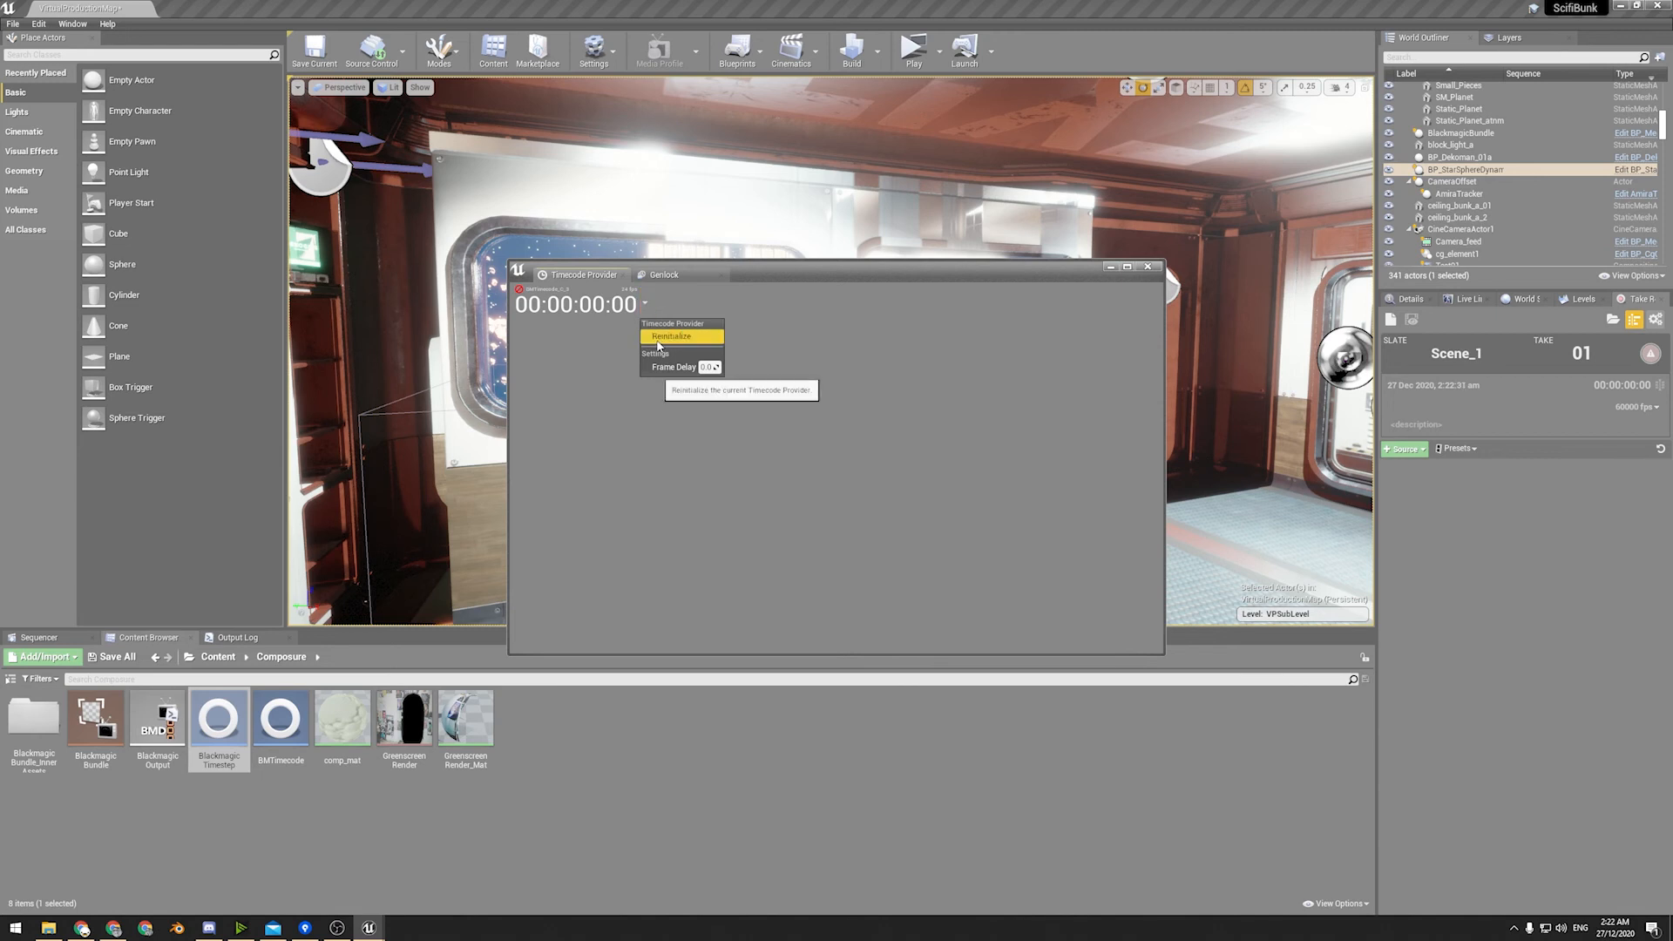
pyautogui.click(658, 336)
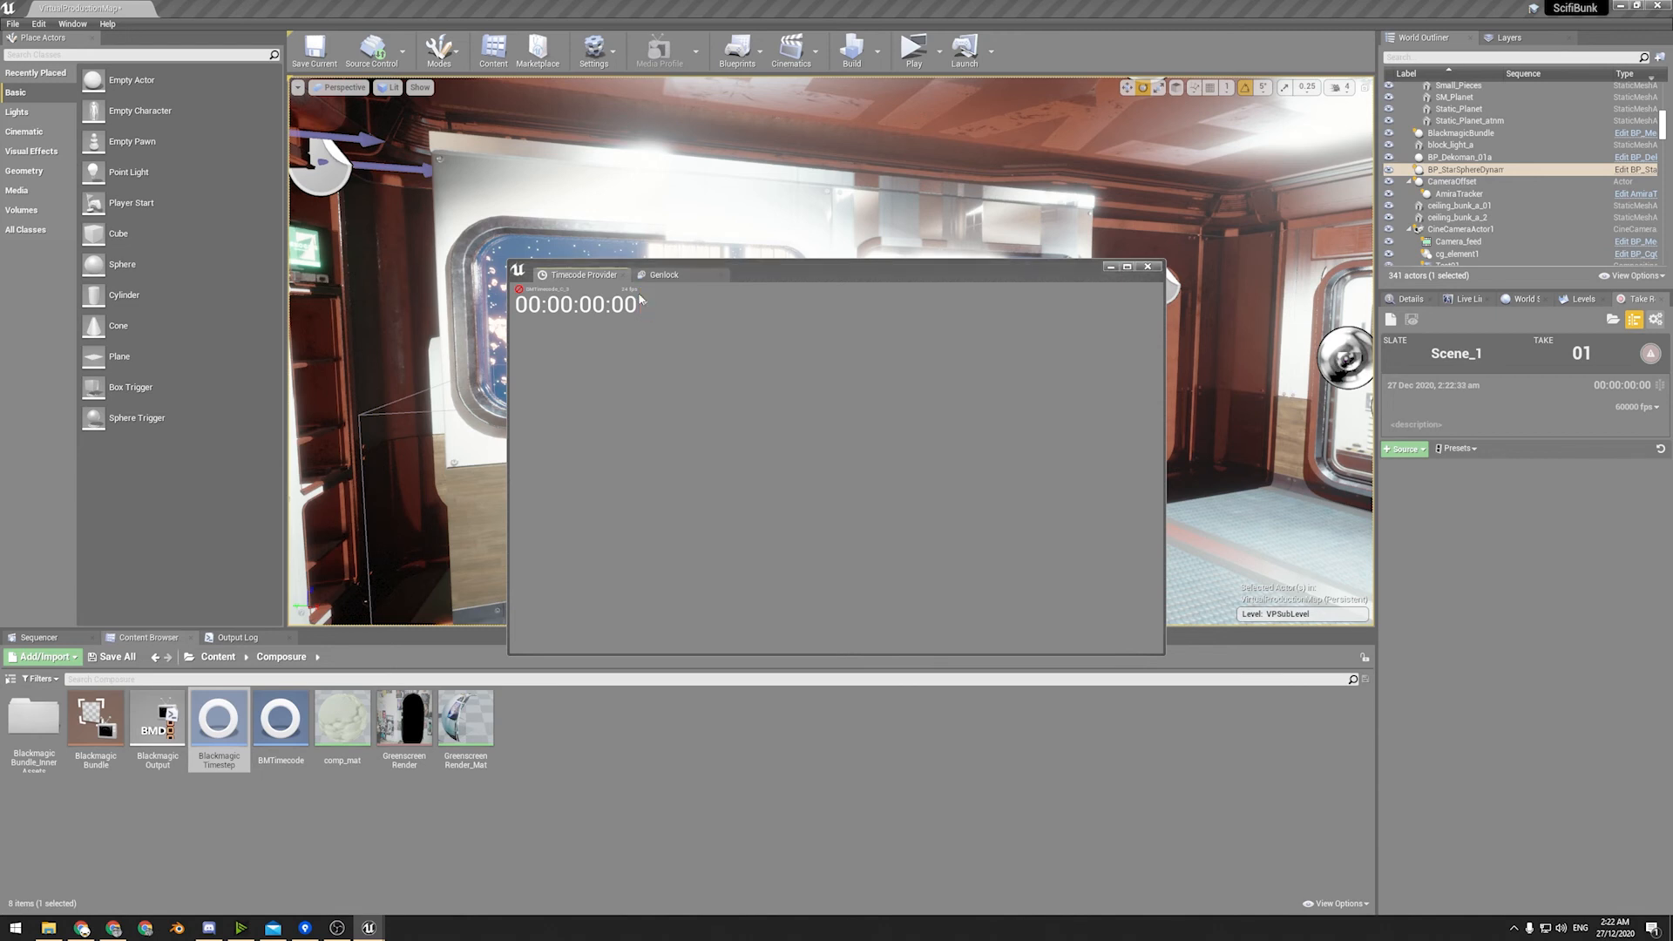
# Check the Genlock monitor once more and close the monitor window.
pyautogui.click(664, 274)
pyautogui.click(702, 338)
pyautogui.click(1148, 267)
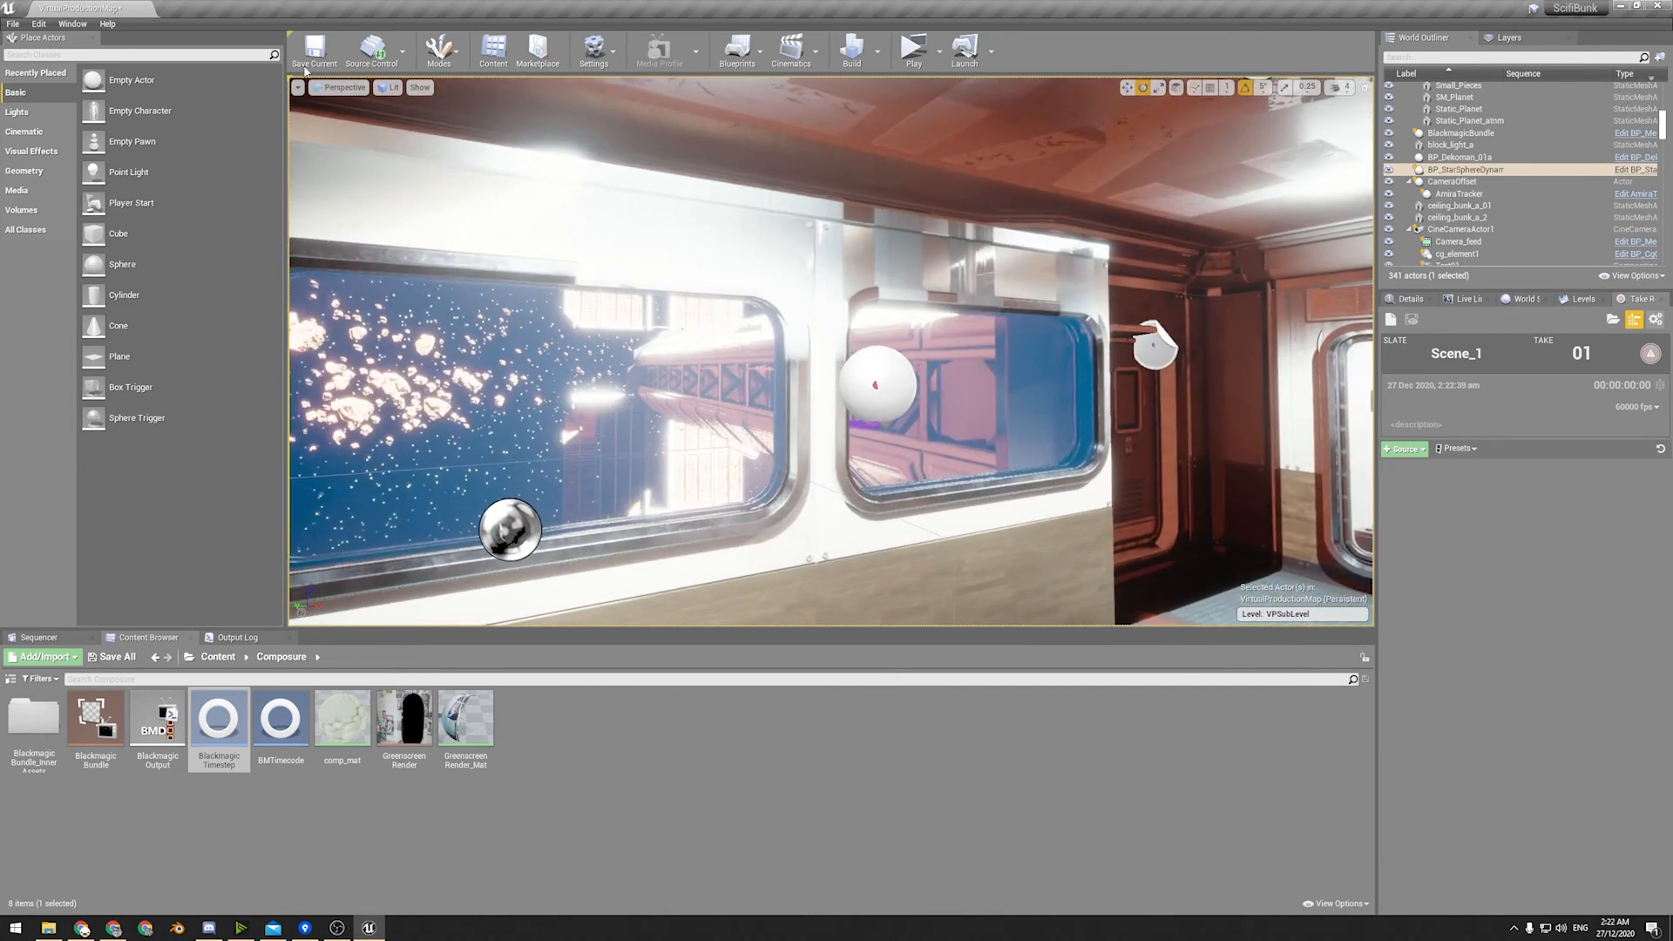
# Show the FPS readout in the viewport to check the frame rate, and hide it again.
pyautogui.click(297, 87)
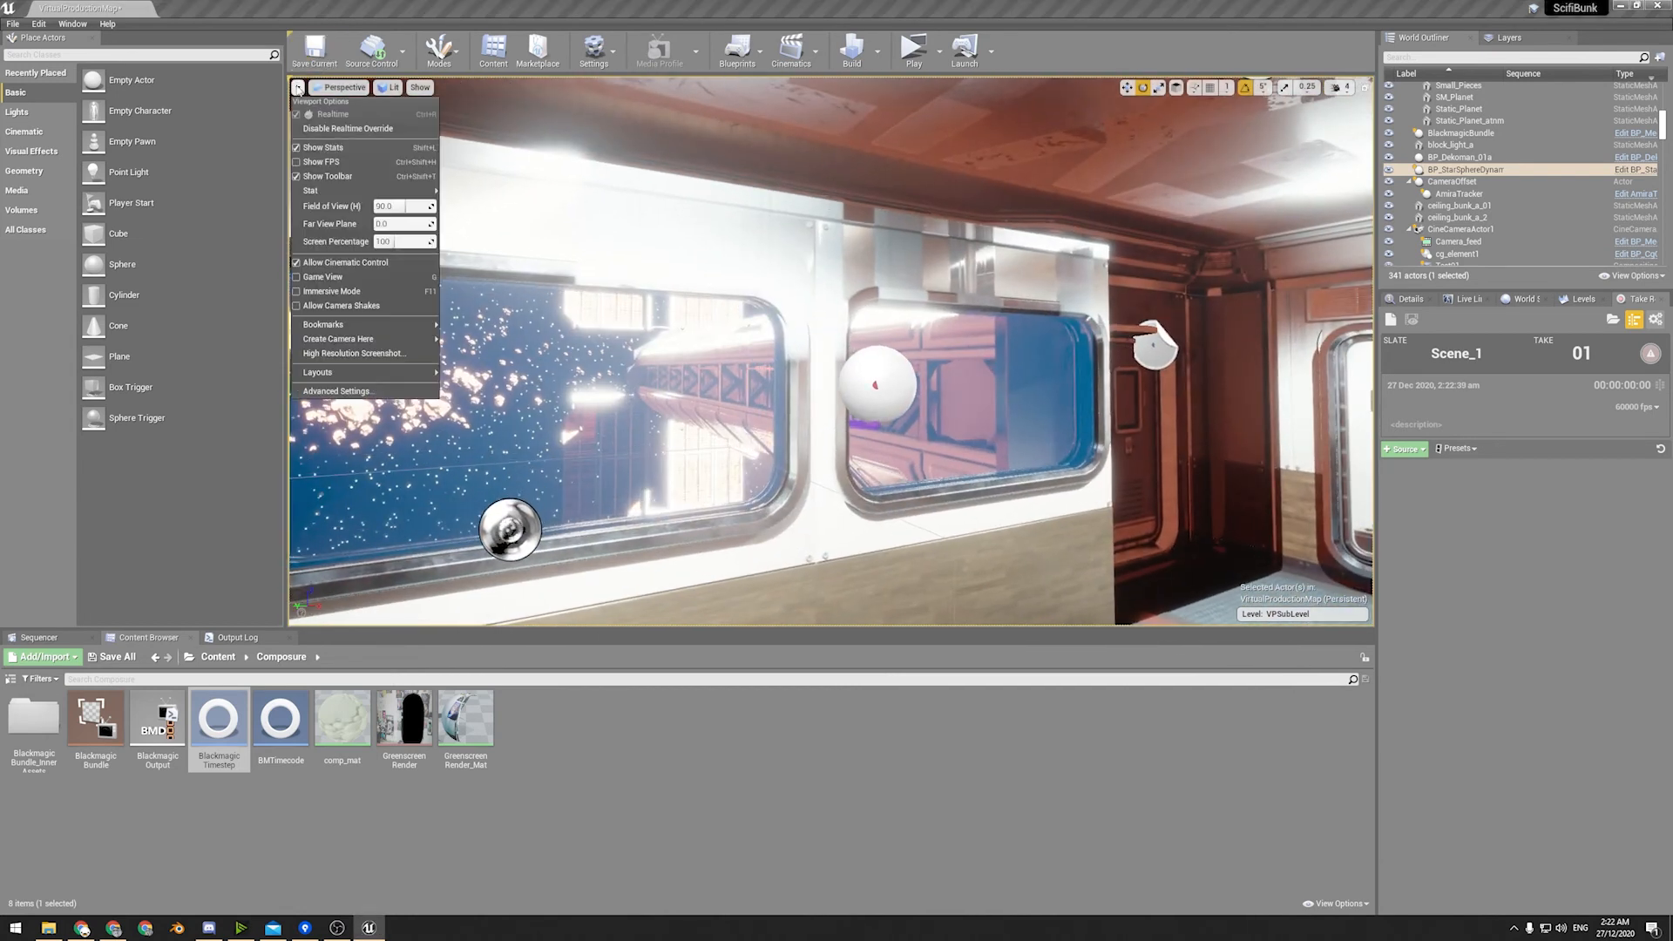
pyautogui.click(319, 162)
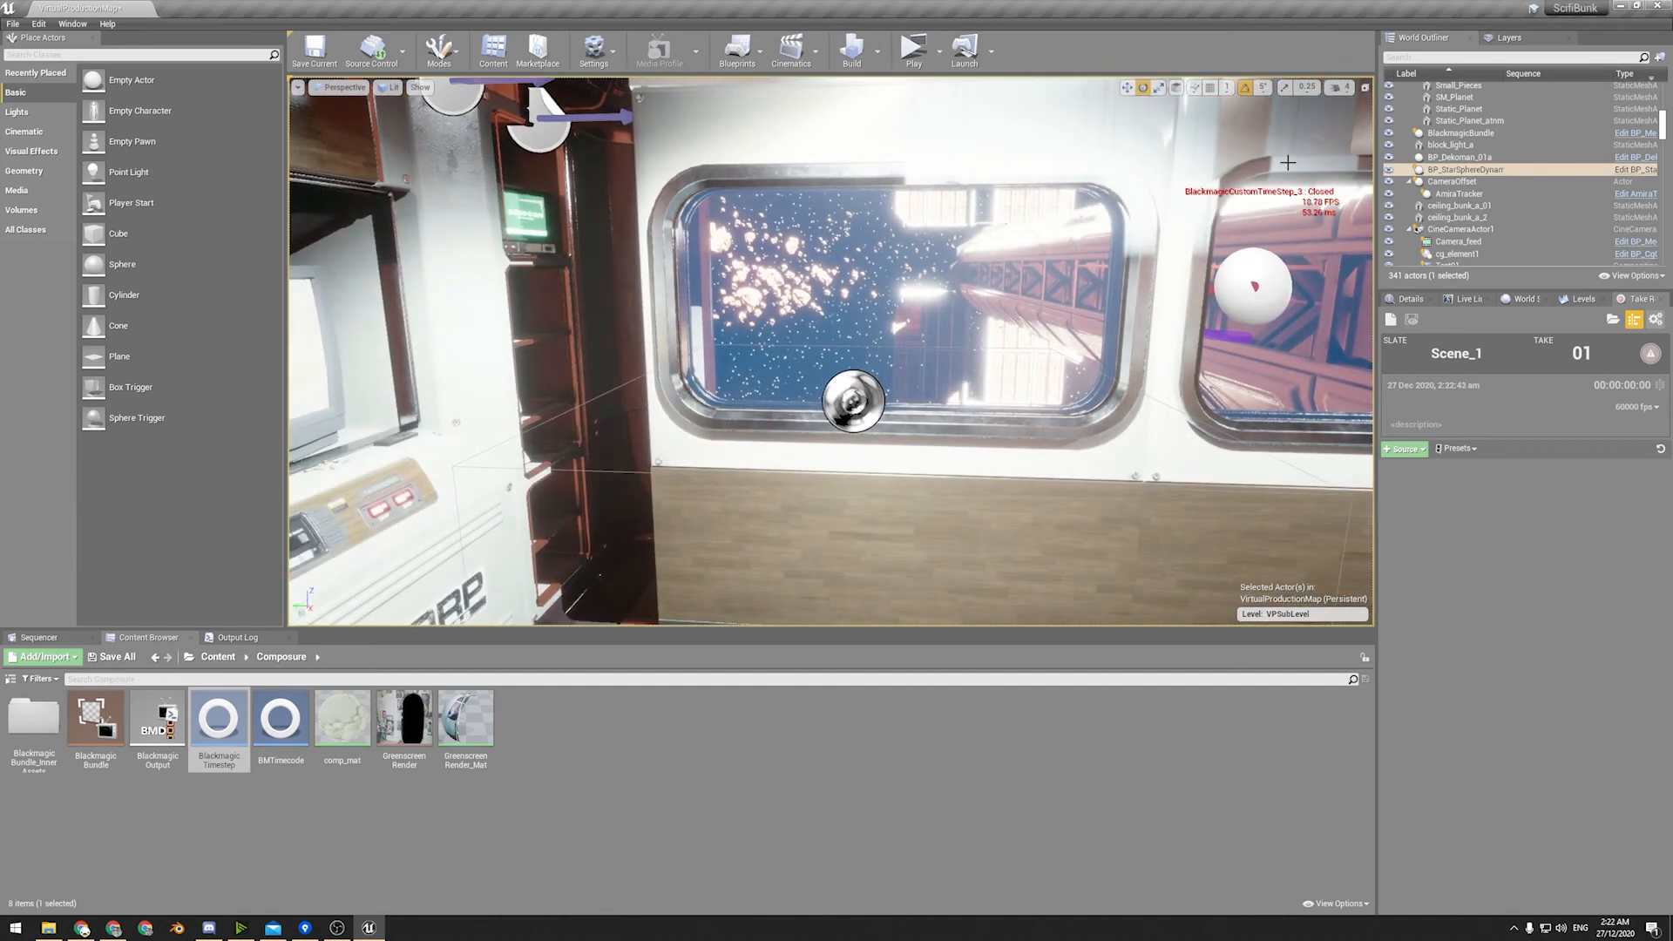
pyautogui.click(297, 88)
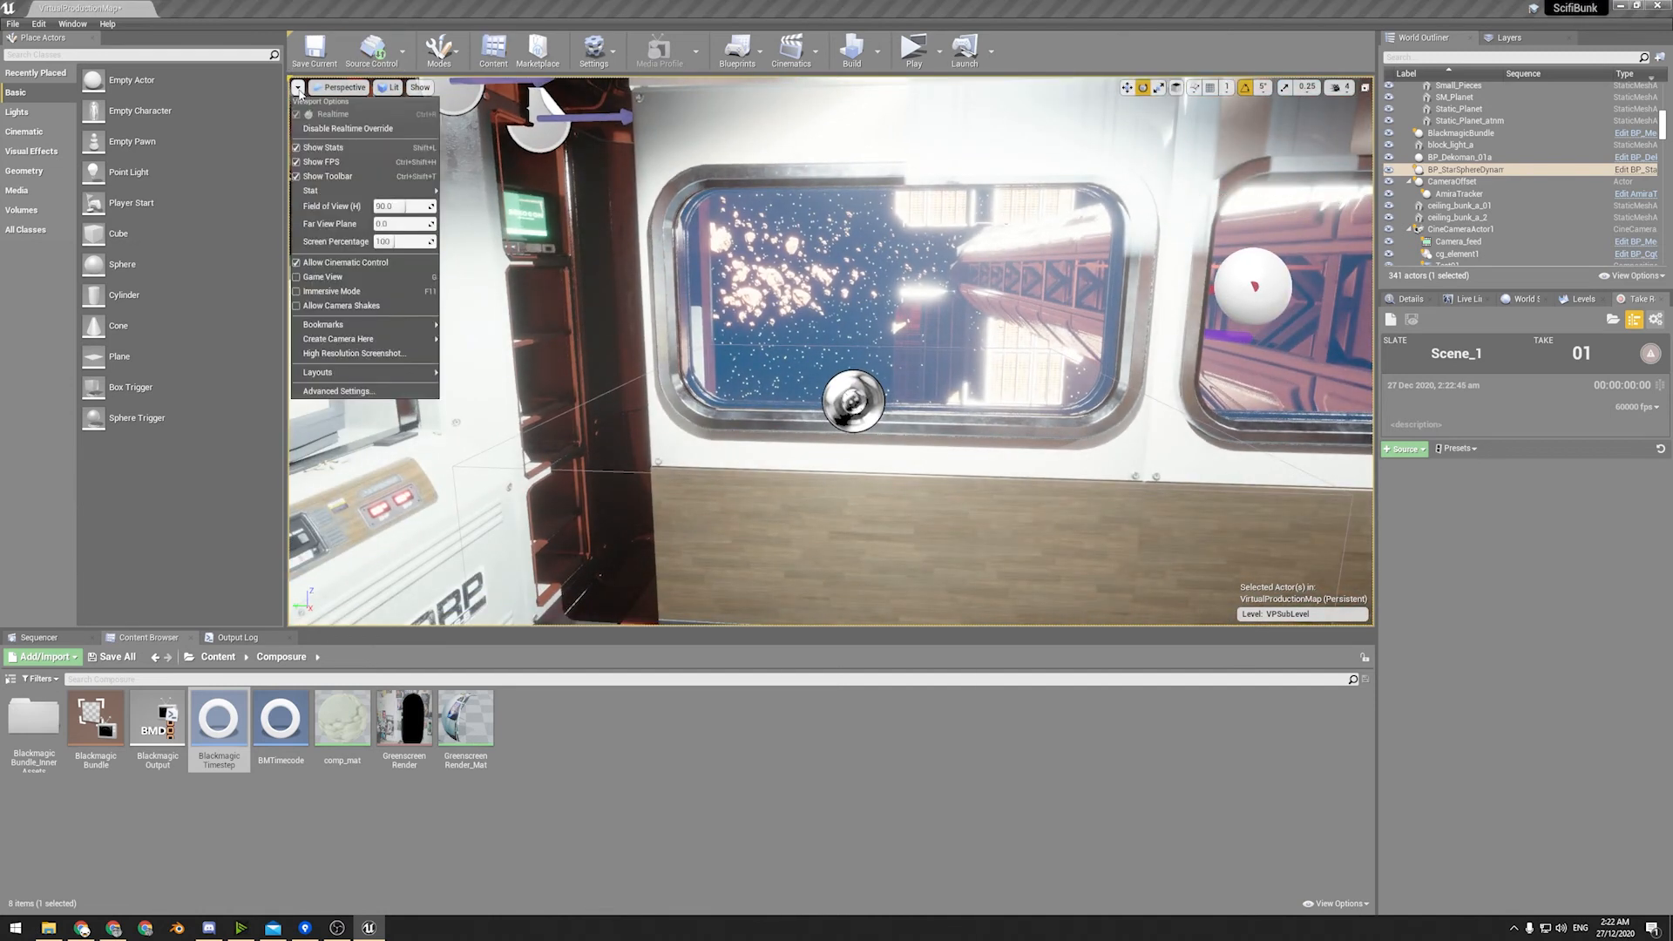
pyautogui.click(319, 162)
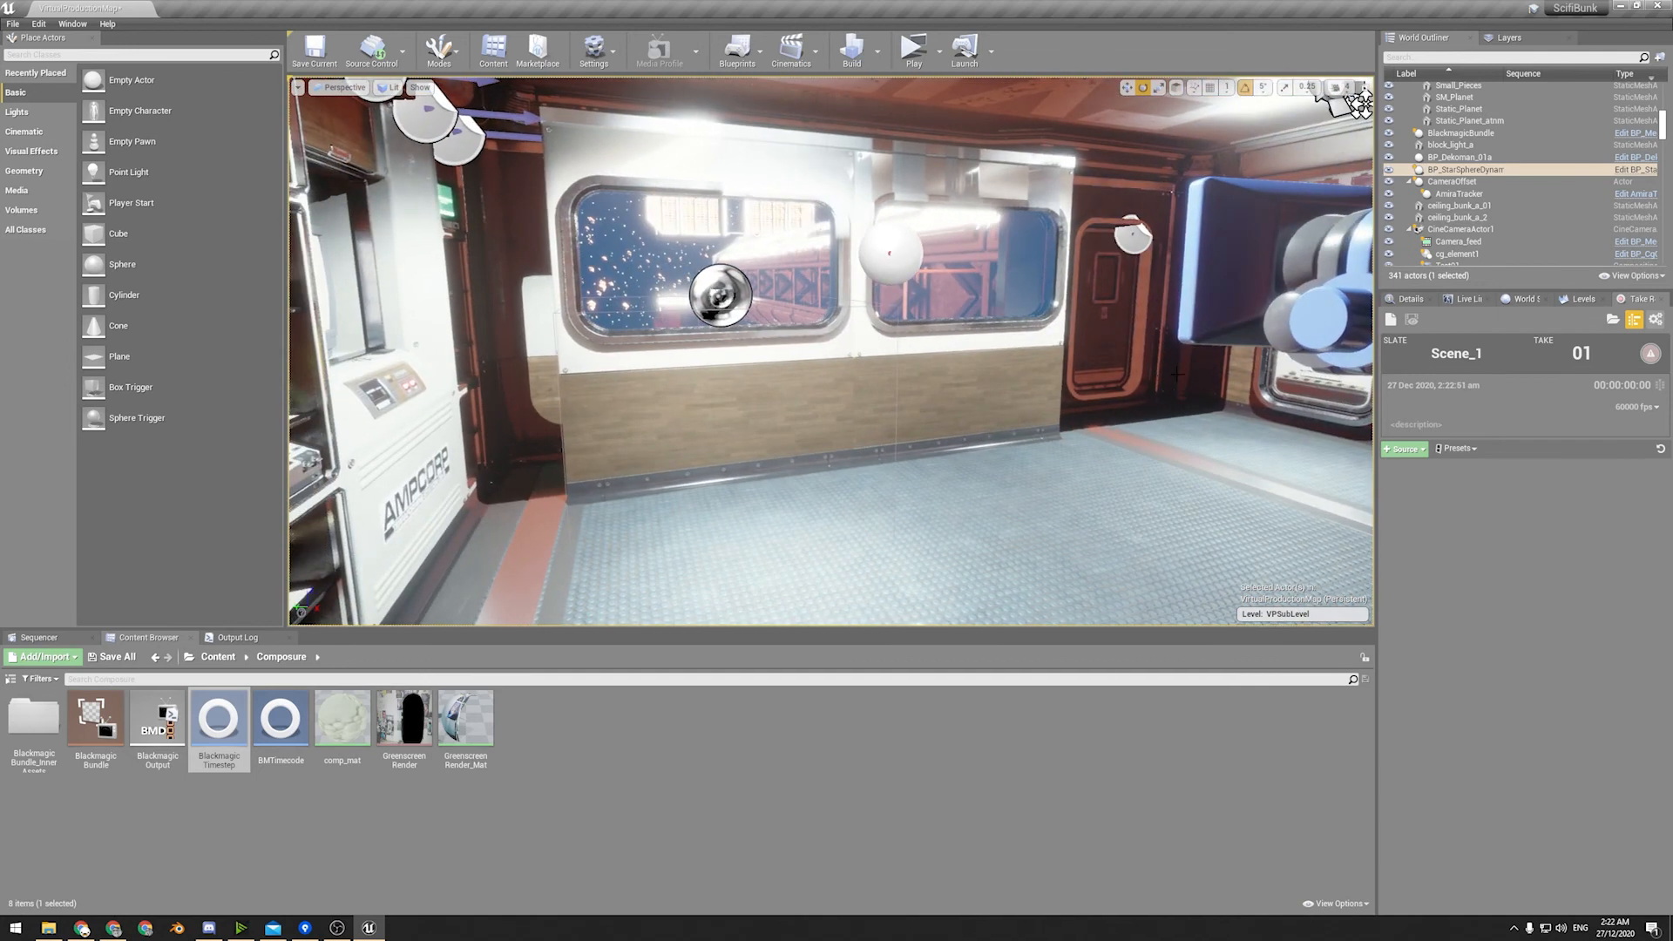
# Select the Test01 comp and its Camera_feed element under CineCameraActor1, and examine their Composure inputs and passes.
pyautogui.scroll(-2, 1490, 234)
pyautogui.click(1490, 228)
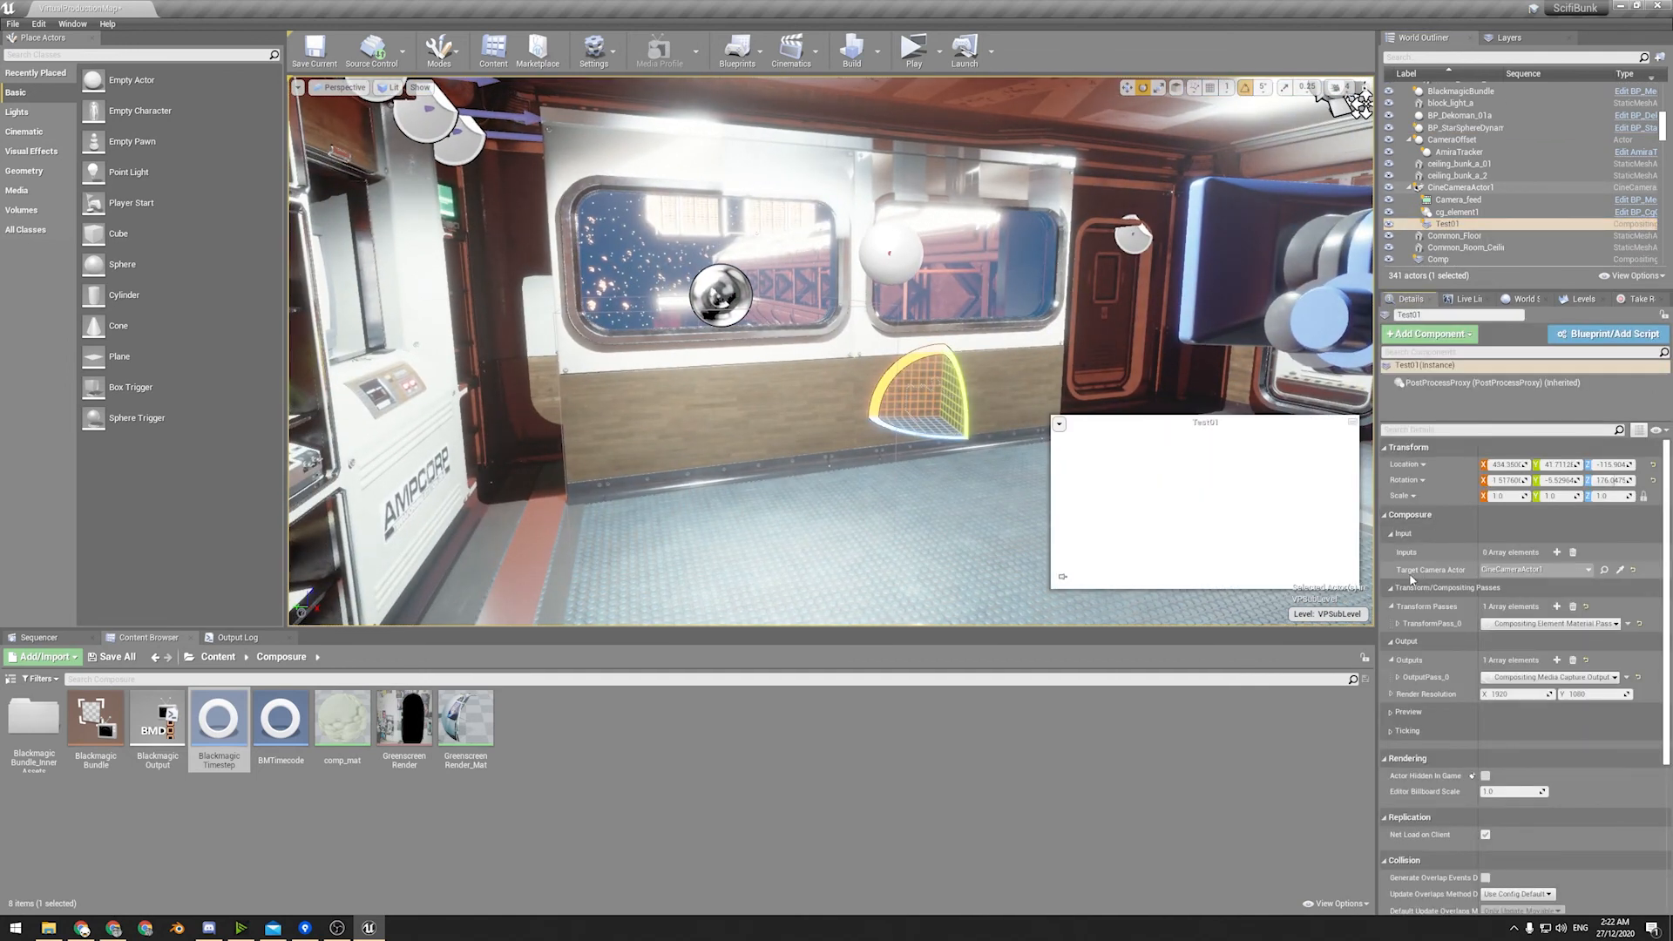
pyautogui.click(1456, 200)
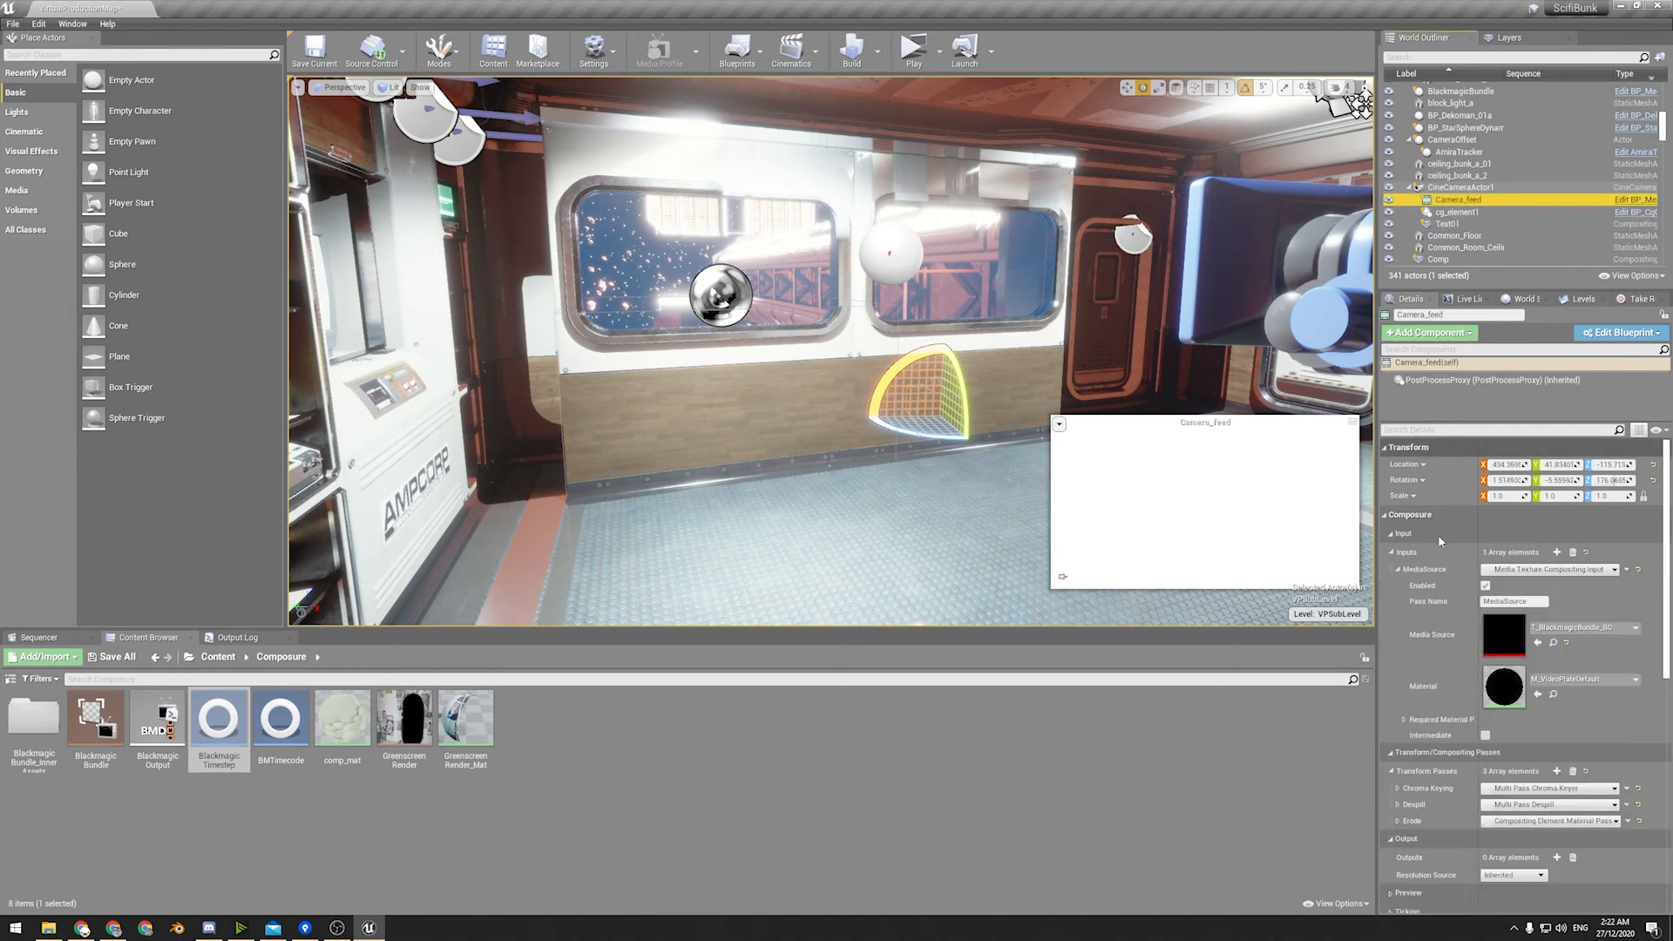
pyautogui.scroll(-3, 1419, 559)
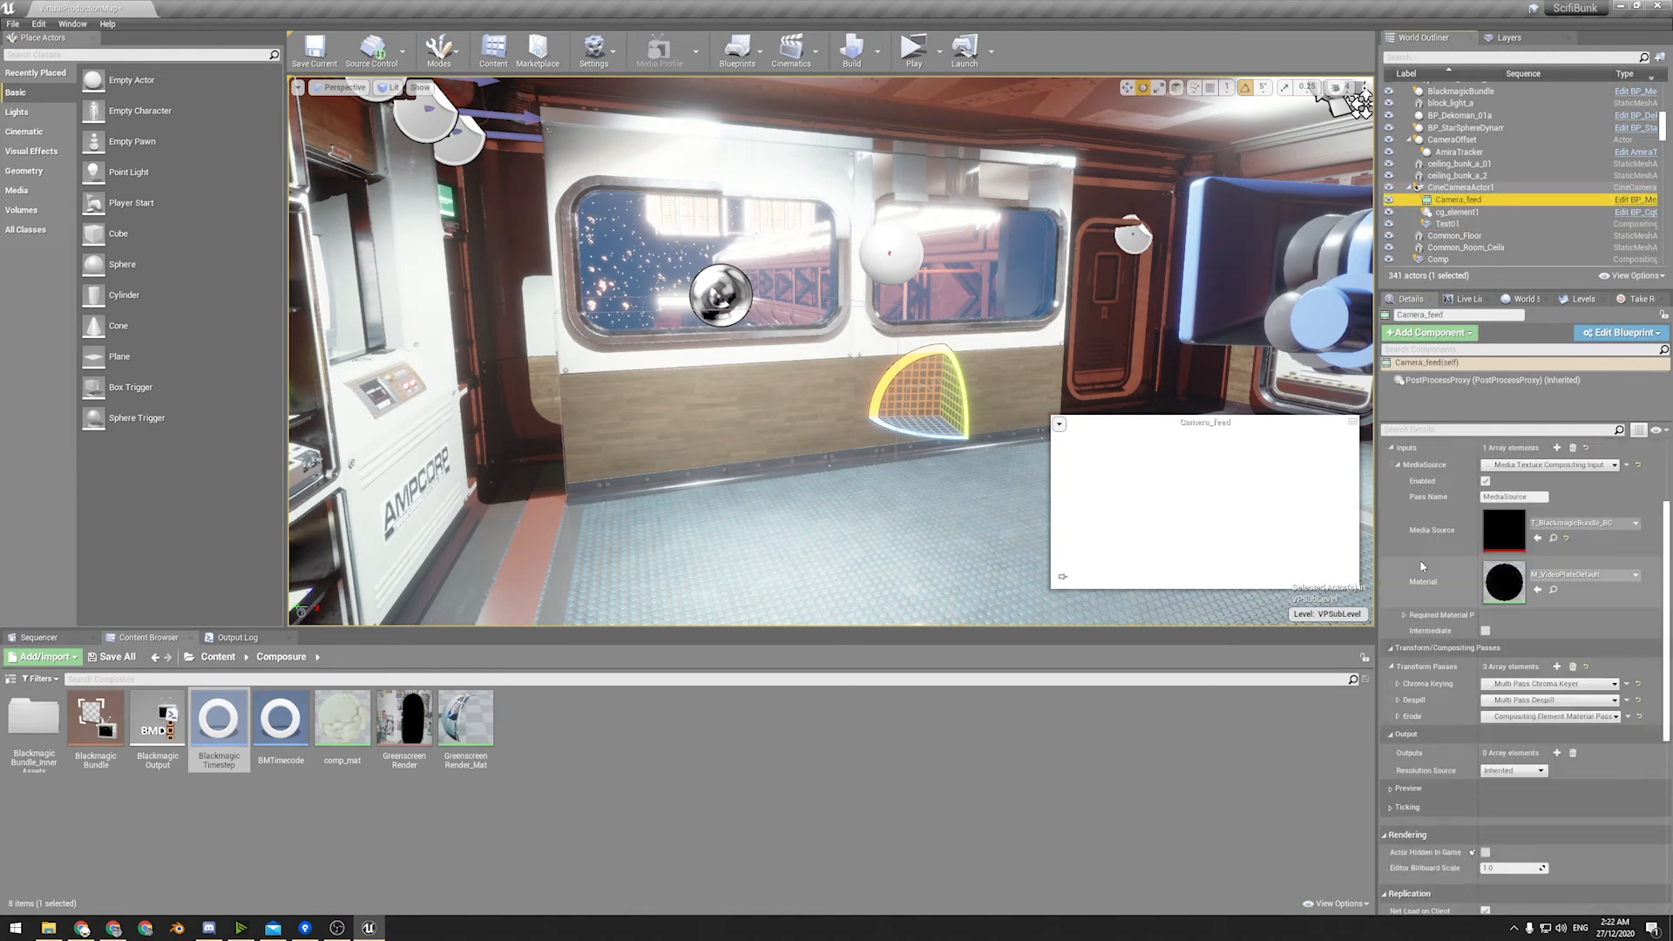
# Expand Camera_feed's Chroma Keying transform pass and examine its settings and Key Colors.
pyautogui.click(1397, 684)
pyautogui.scroll(-2, 1405, 688)
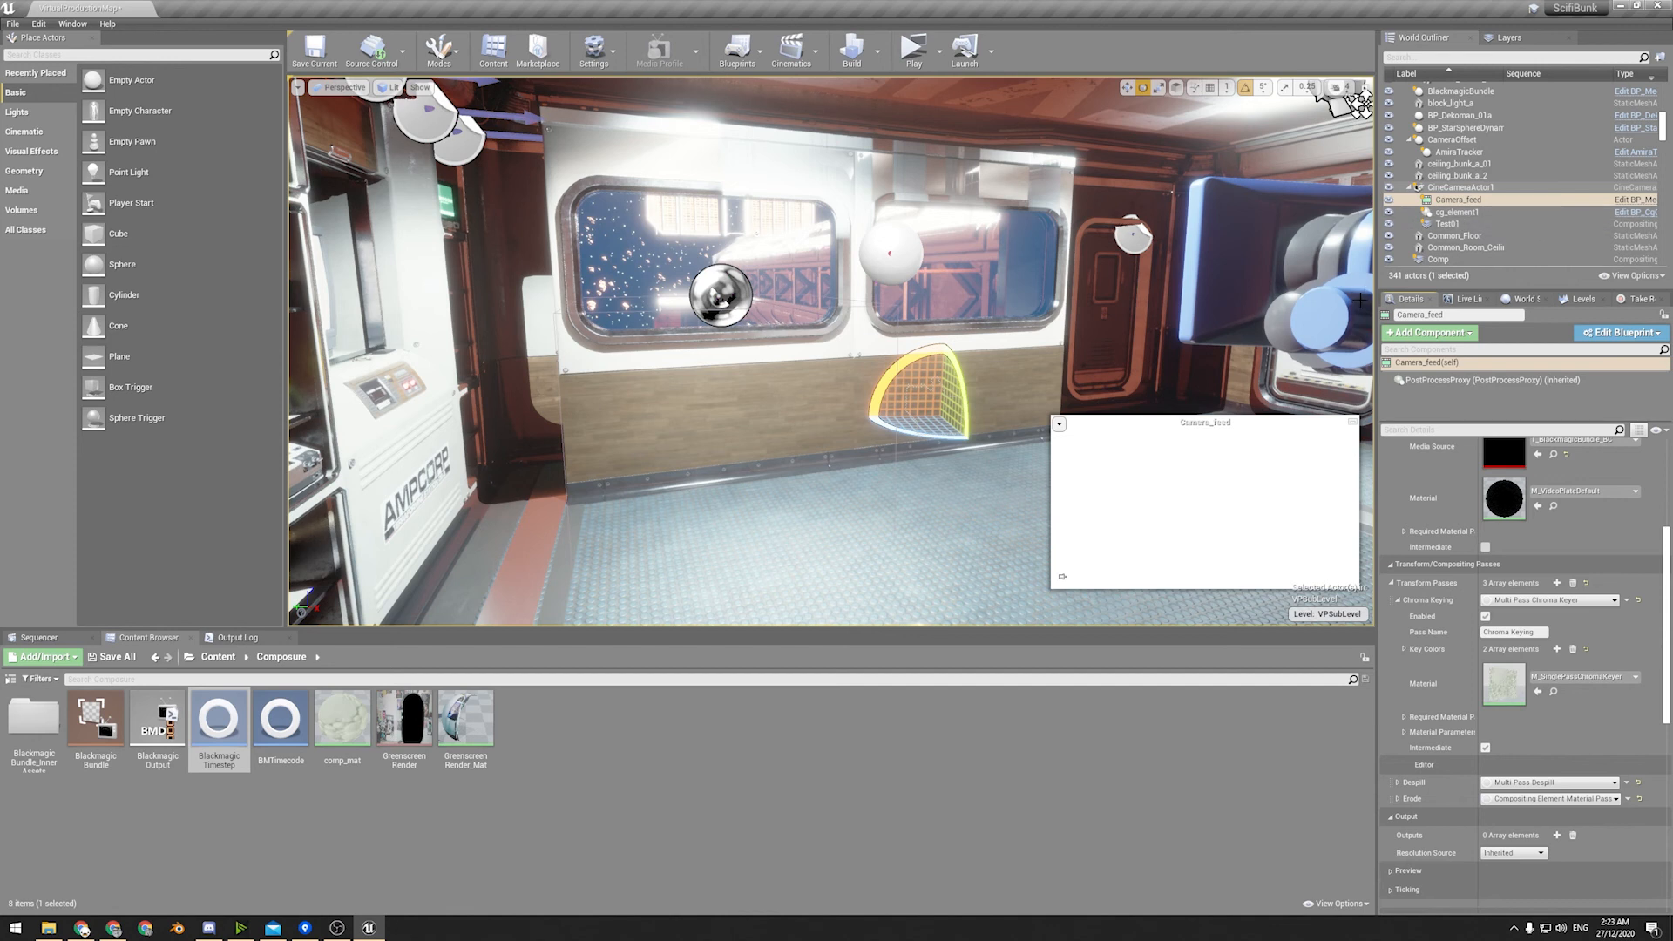
pyautogui.scroll(4, 1439, 464)
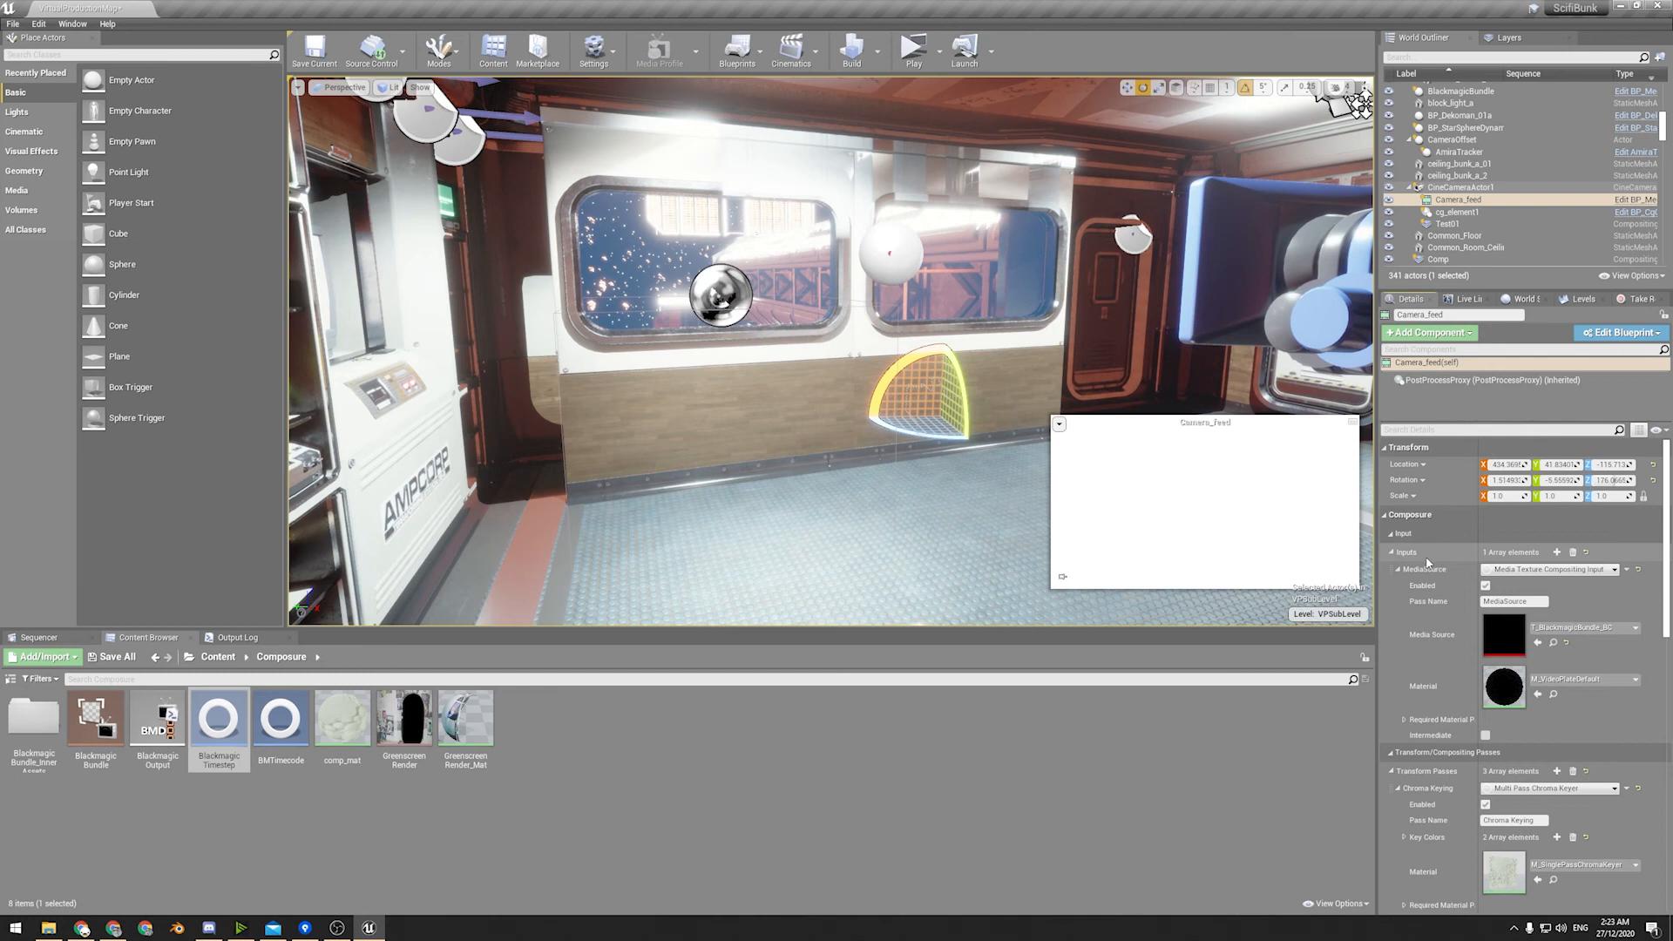
pyautogui.scroll(-6, 1418, 562)
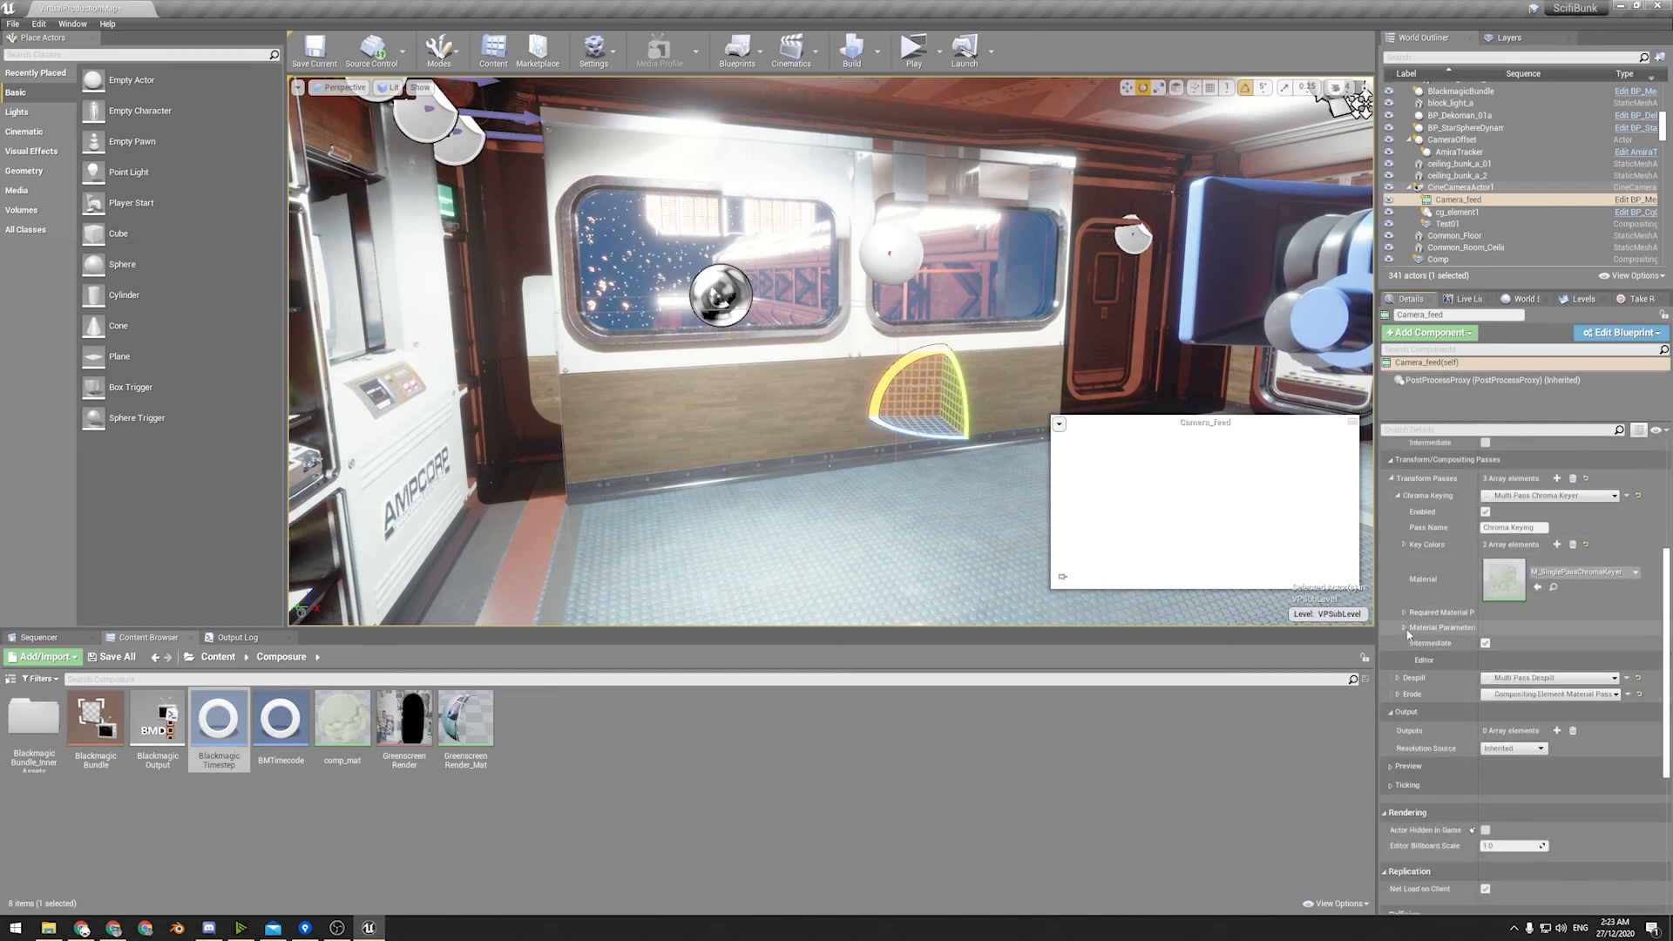
pyautogui.click(1403, 545)
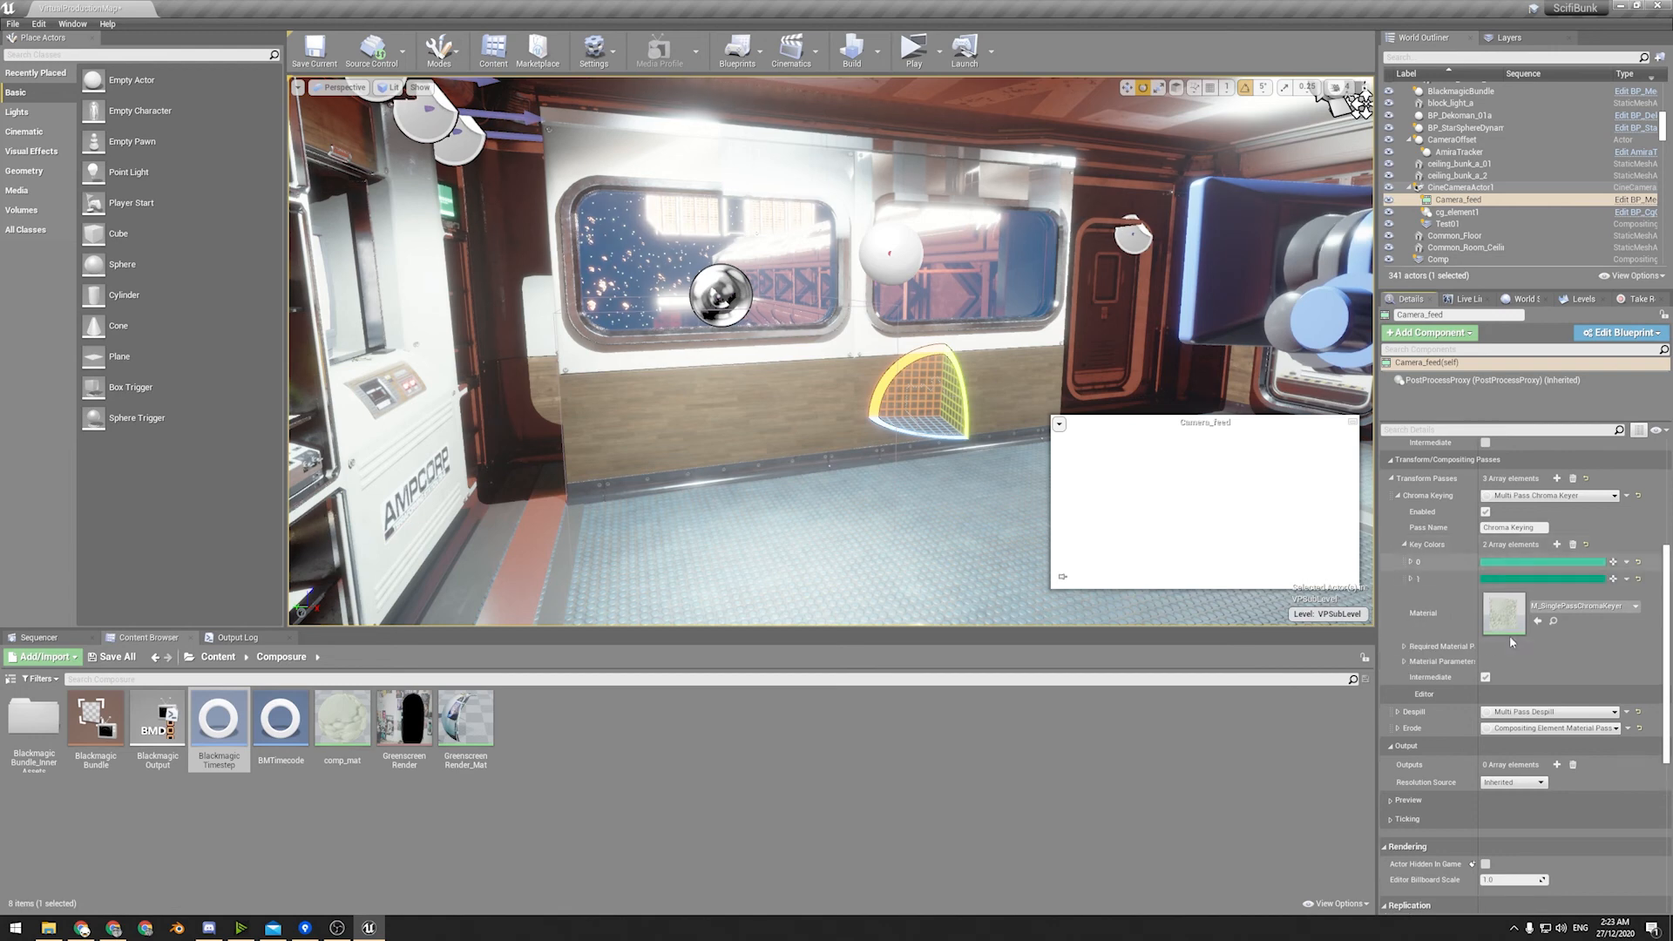
# Open the Scene_1D_05 take sequence from the 2020-12-10 folder under Cinematics/Takes.
pyautogui.moveTo(908, 389); pyautogui.dragTo(1455, 436, button='right')
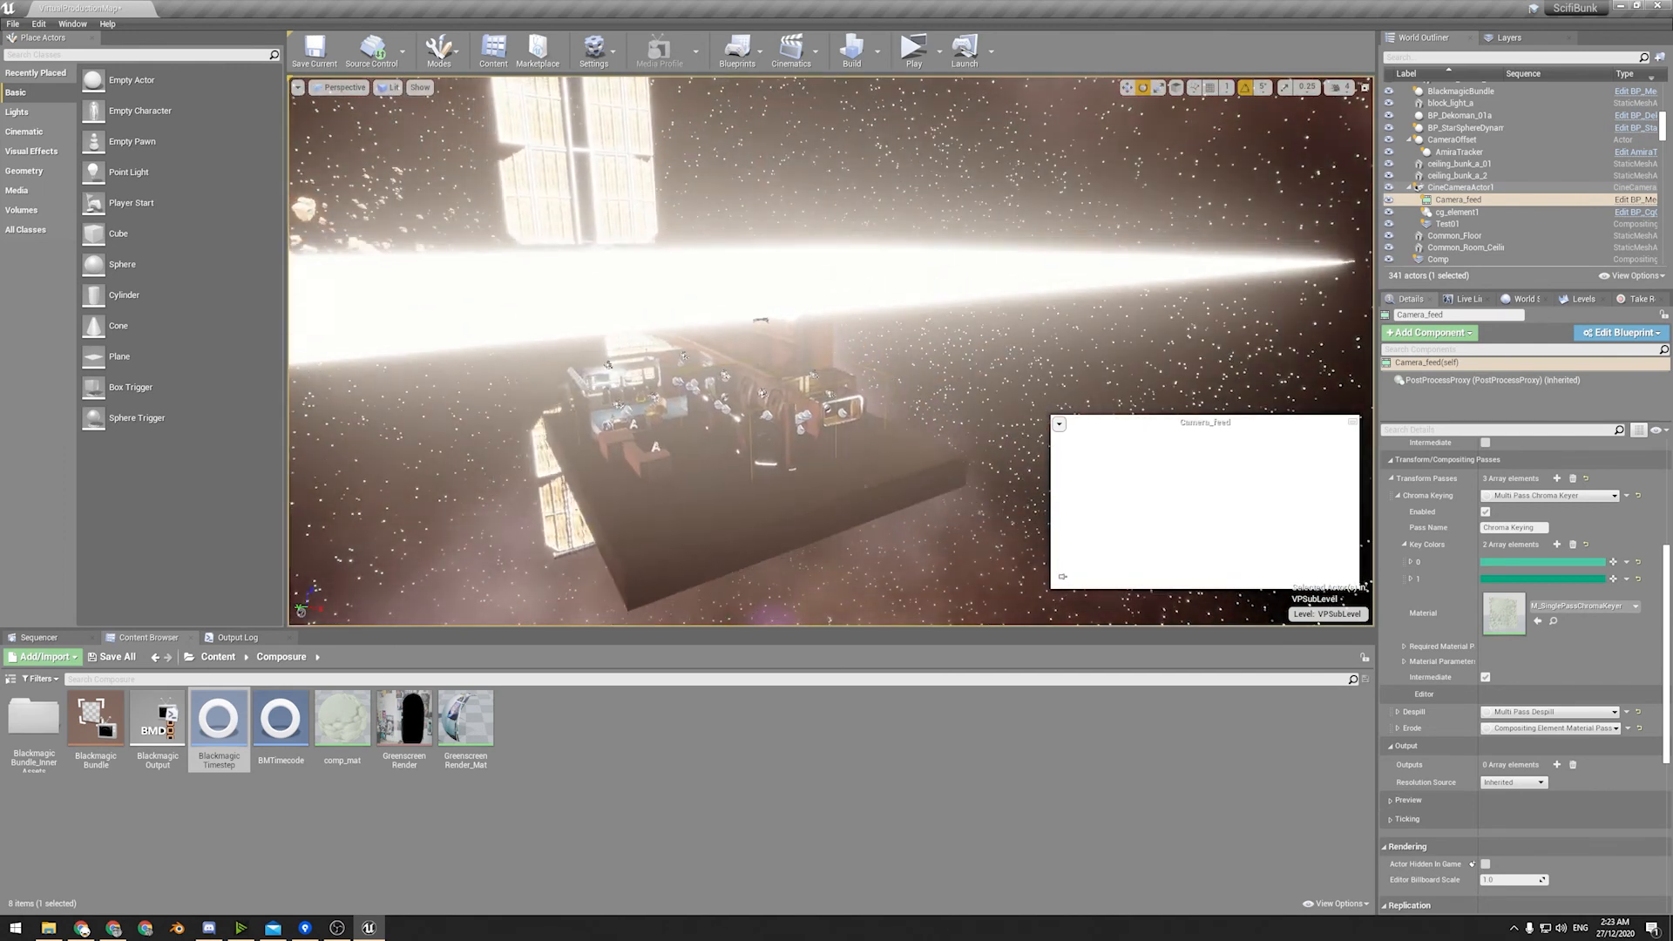
pyautogui.moveTo(828, 348); pyautogui.dragTo(780, 330, button='right')
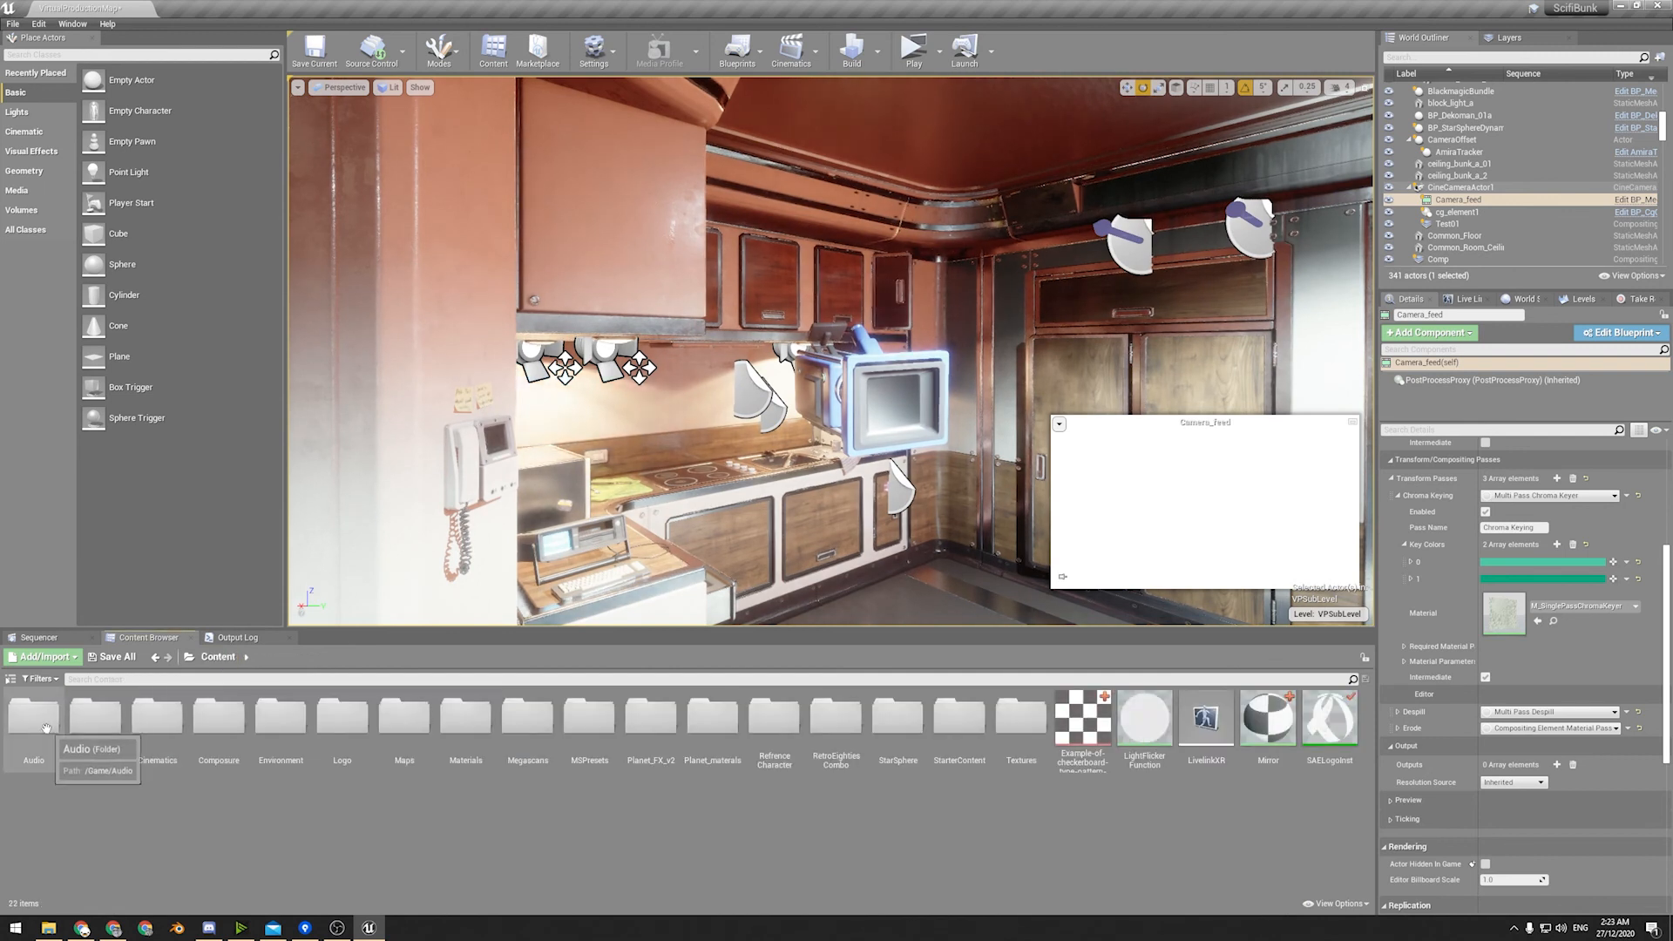
pyautogui.doubleClick(160, 760)
pyautogui.doubleClick(105, 740)
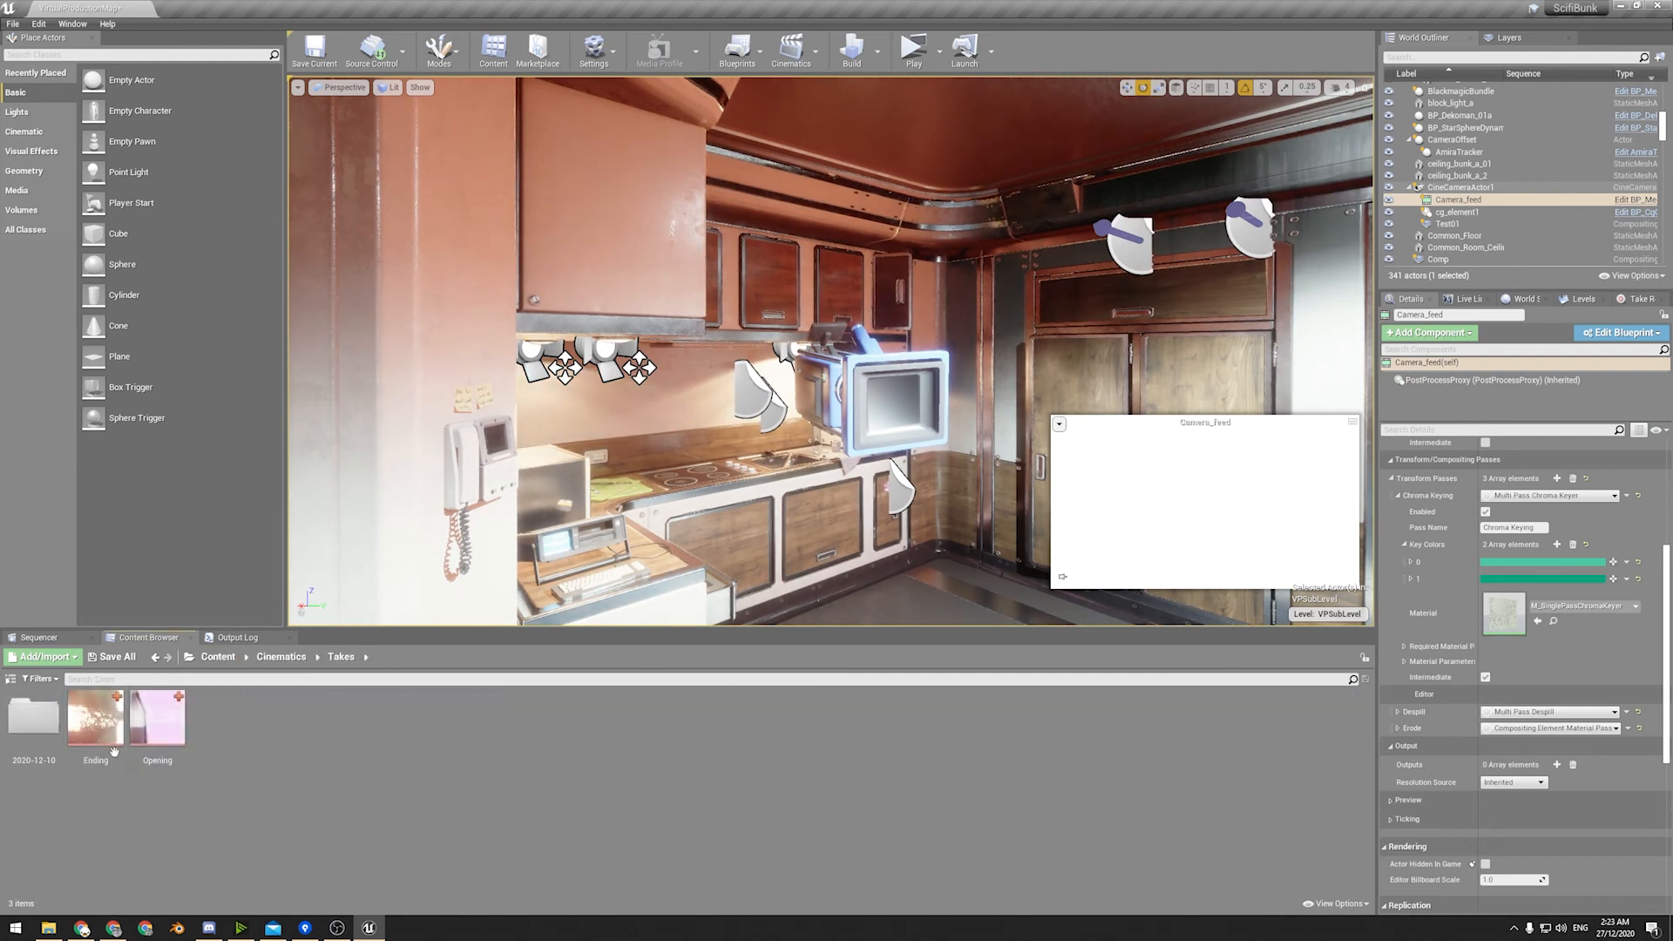
pyautogui.doubleClick(33, 719)
pyautogui.doubleClick(594, 806)
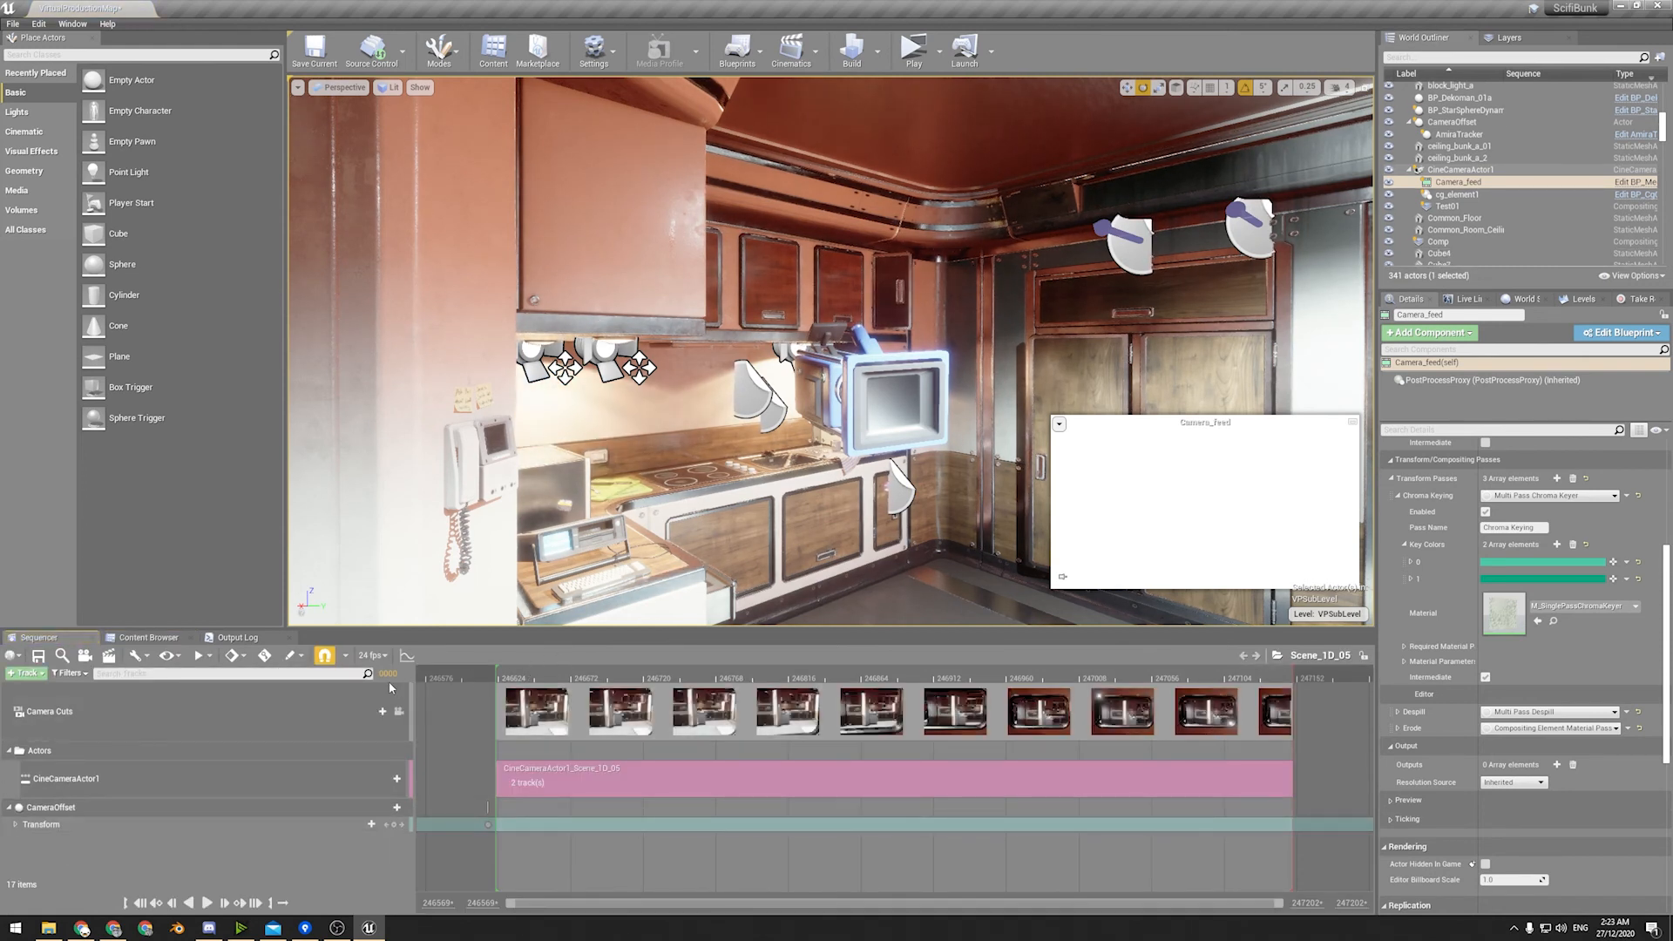
# Scrub through the Scene_1D_05 sequence to frame 247068 and return to the folder of recorded takes.
pyautogui.moveTo(514, 675); pyautogui.dragTo(1172, 739)
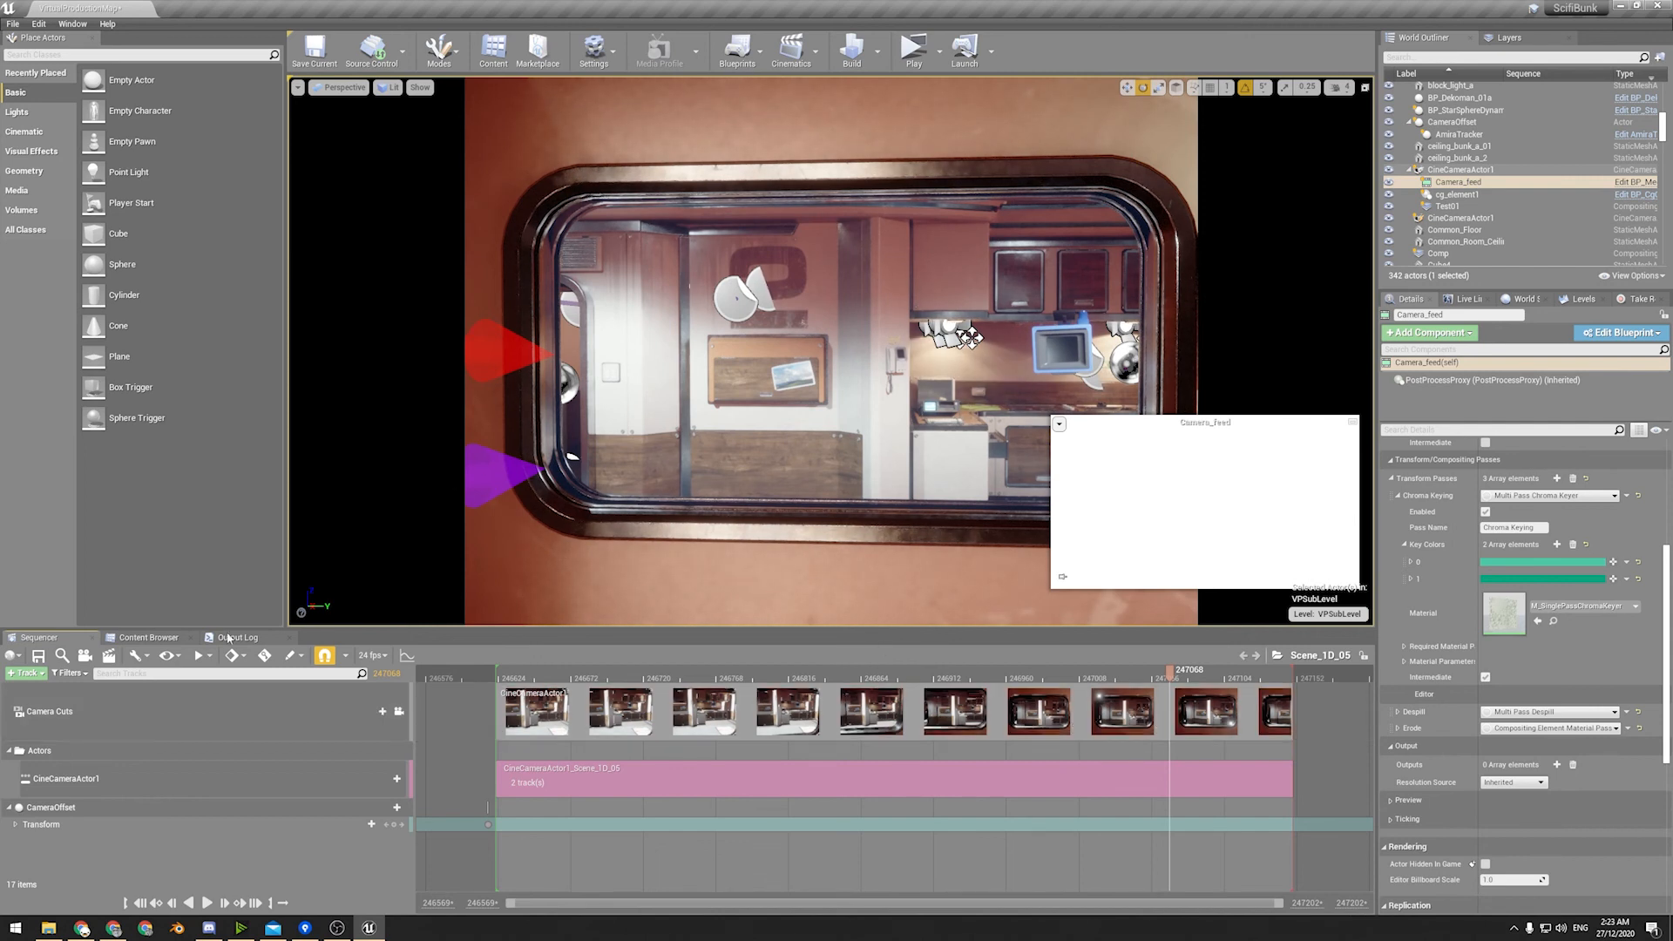
pyautogui.click(148, 637)
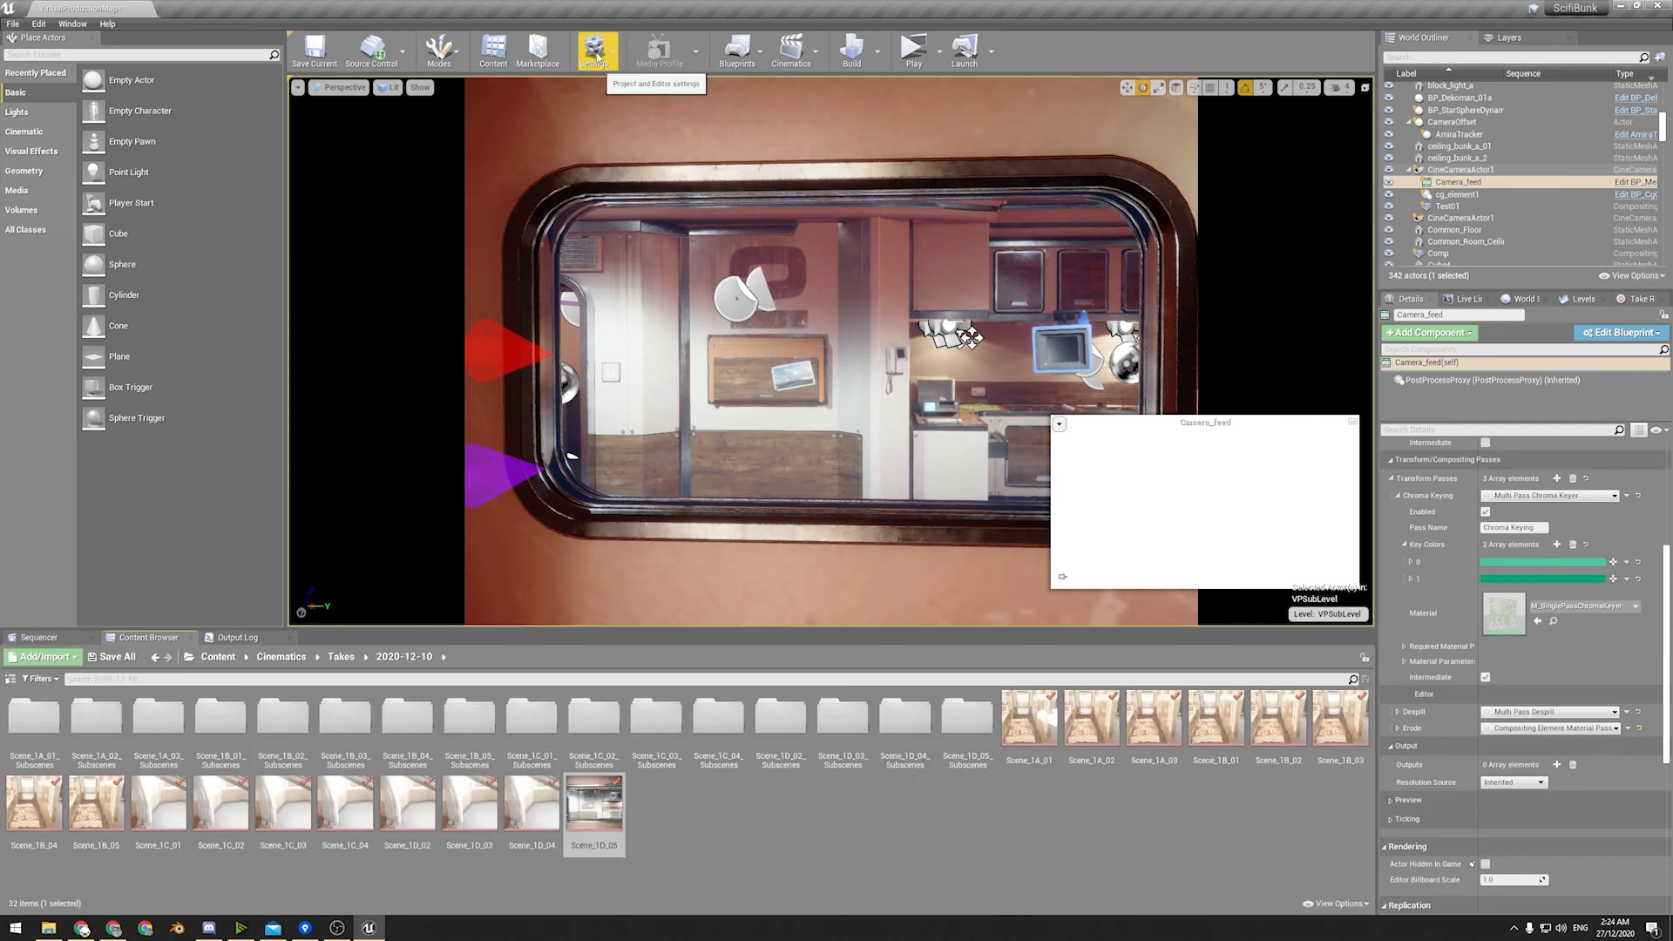